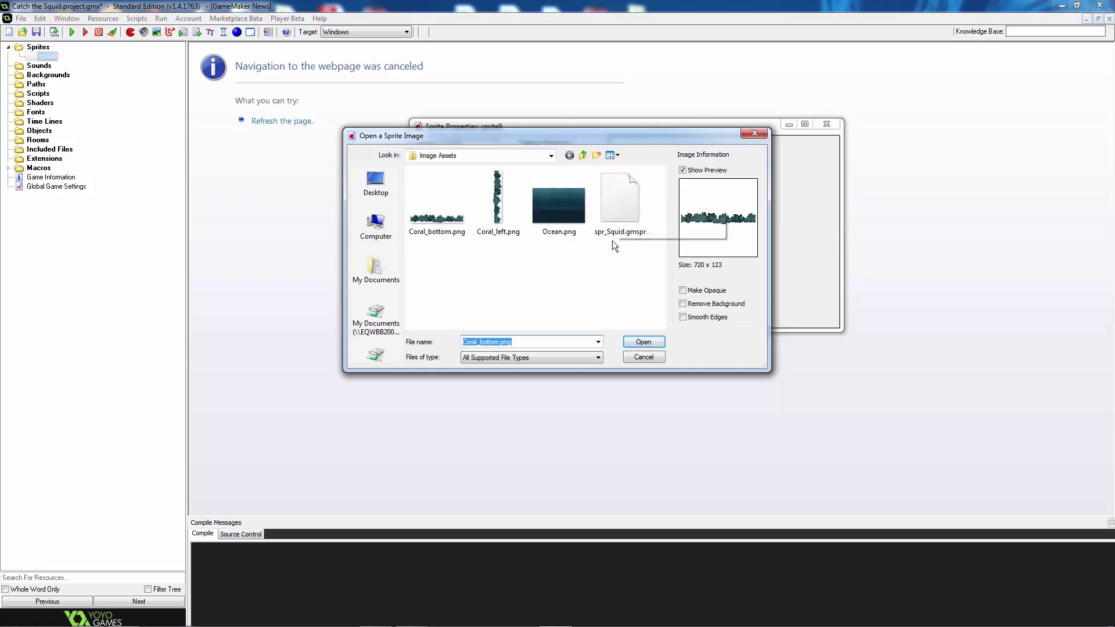
Load spr_Squid.gmspr into the new sprite and save it as spr_Squid with a centred origin
left_click(605, 233)
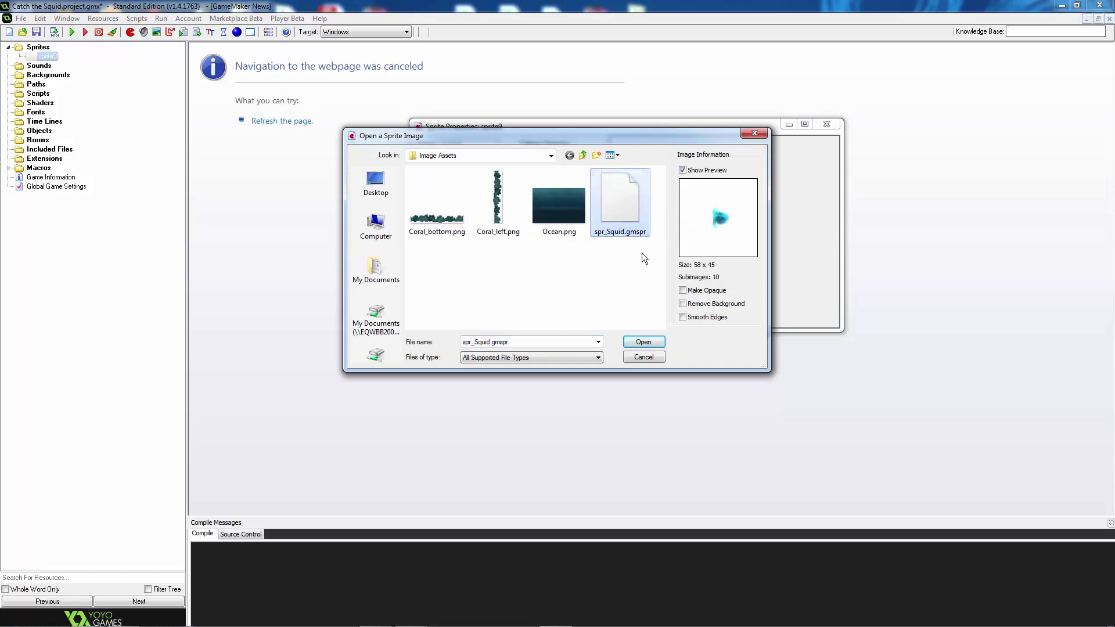
left_click(651, 344)
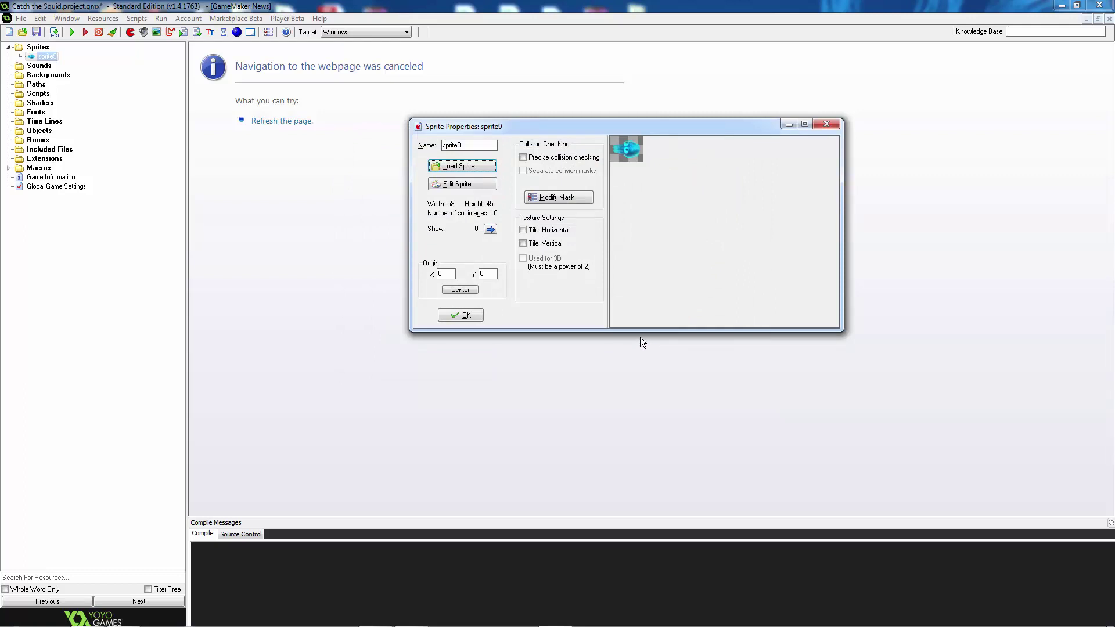
left_click(479, 144)
double_click(479, 143)
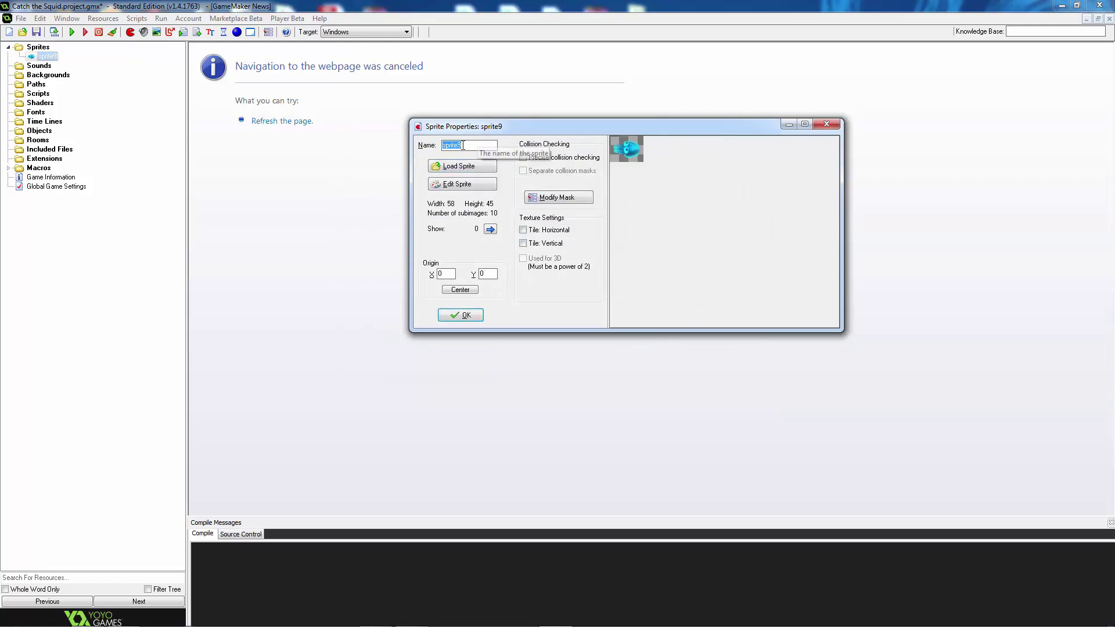
type("s")
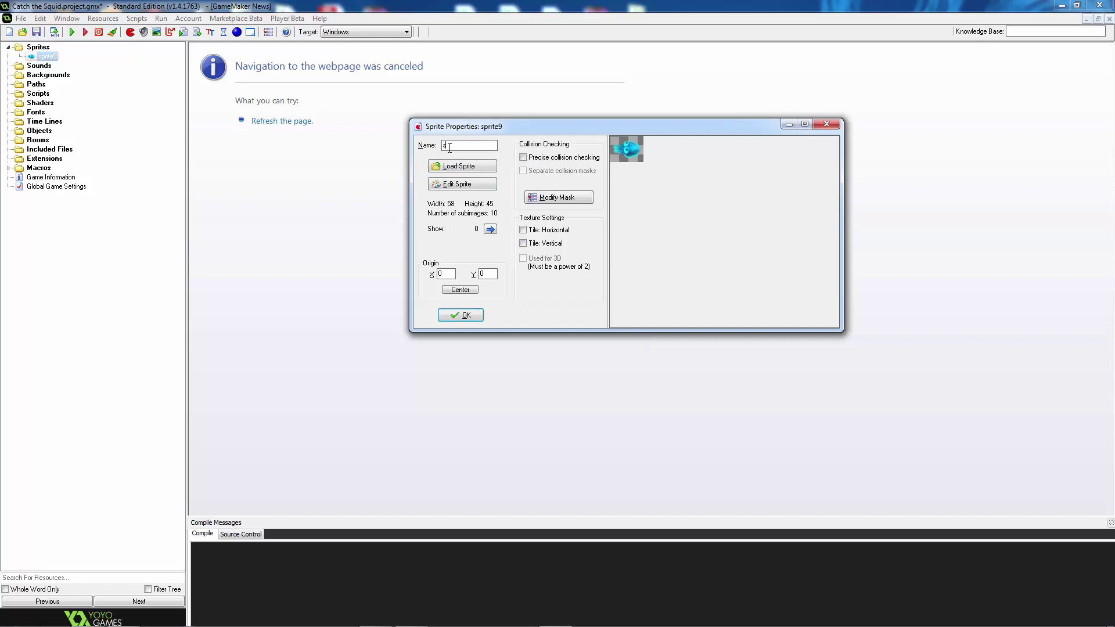
type("pr_Squid")
left_click(466, 293)
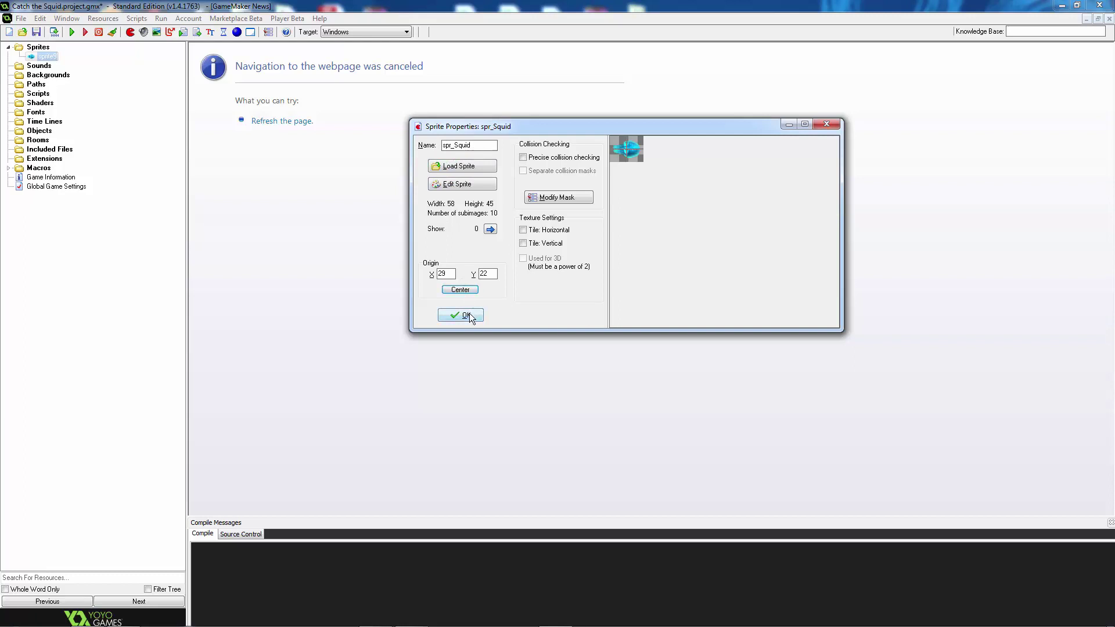
left_click(469, 313)
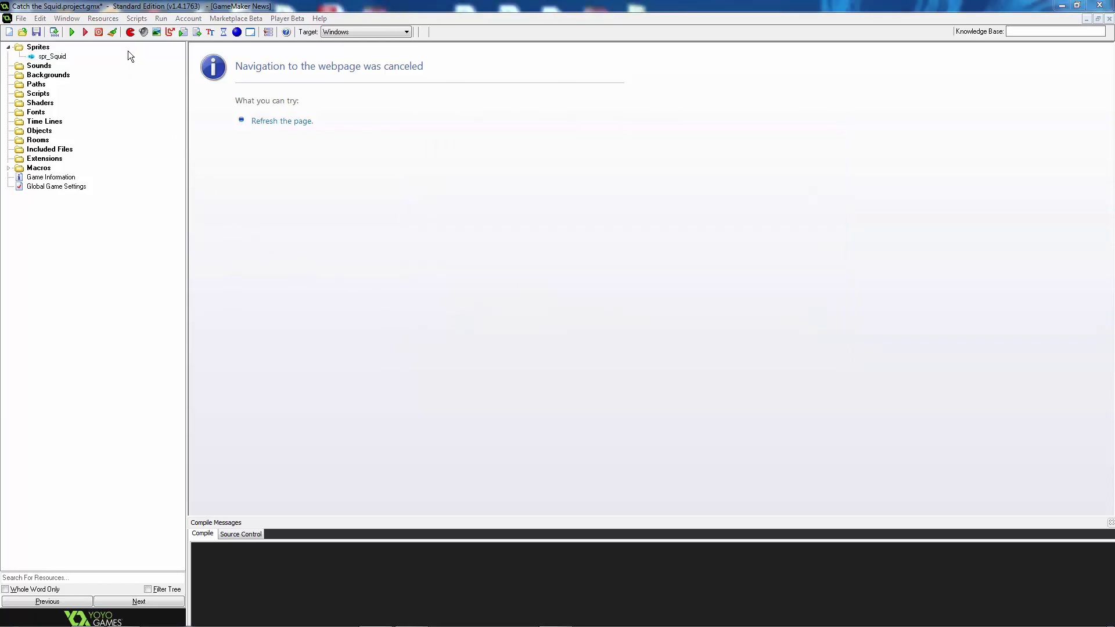
Create a sprite named spr_Coral_Bottom from Coral_bottom.png with a centred origin
left_click(129, 34)
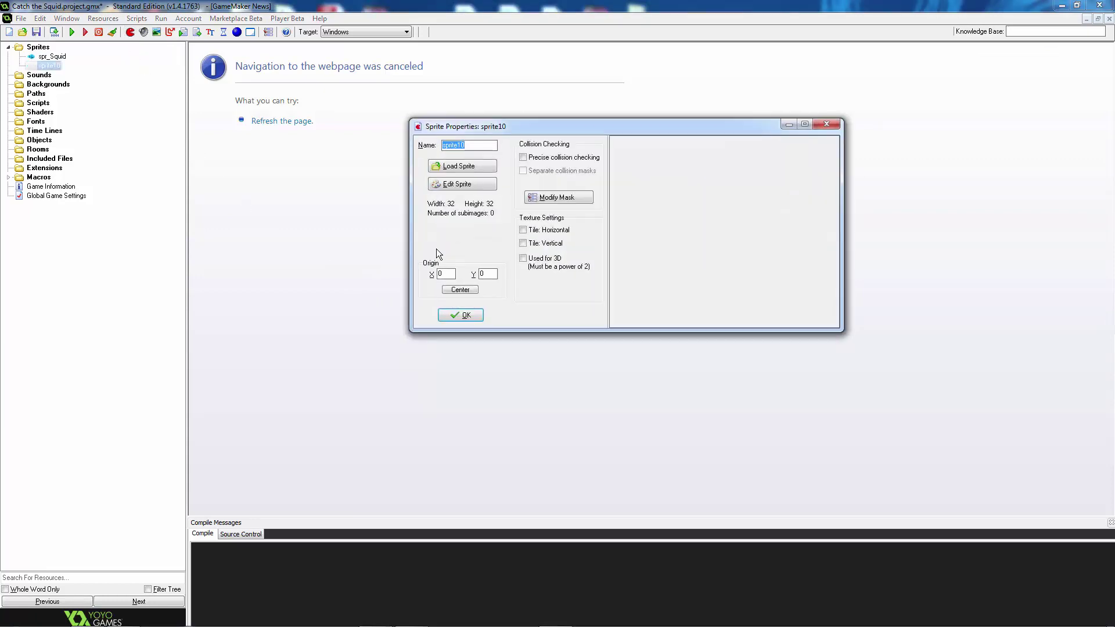
left_click(465, 167)
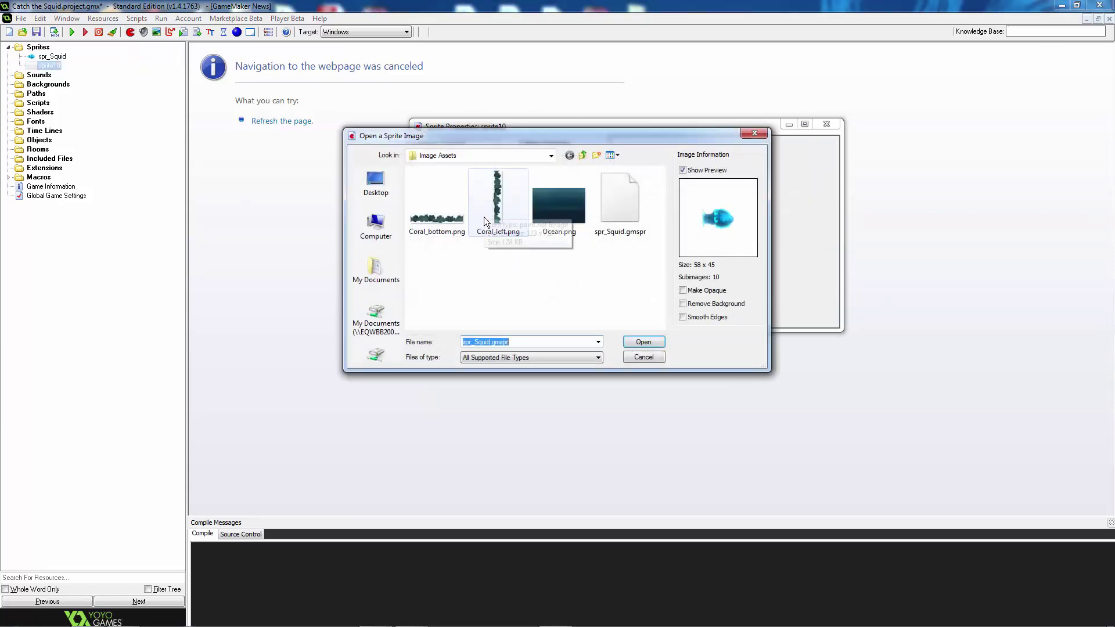
left_click(436, 214)
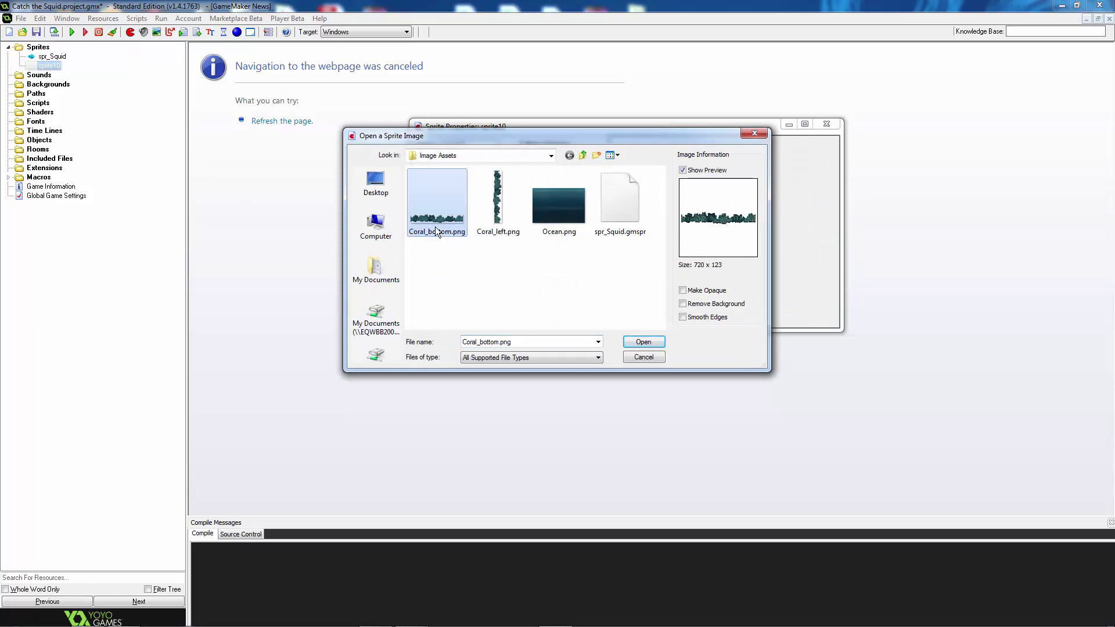
left_click(639, 343)
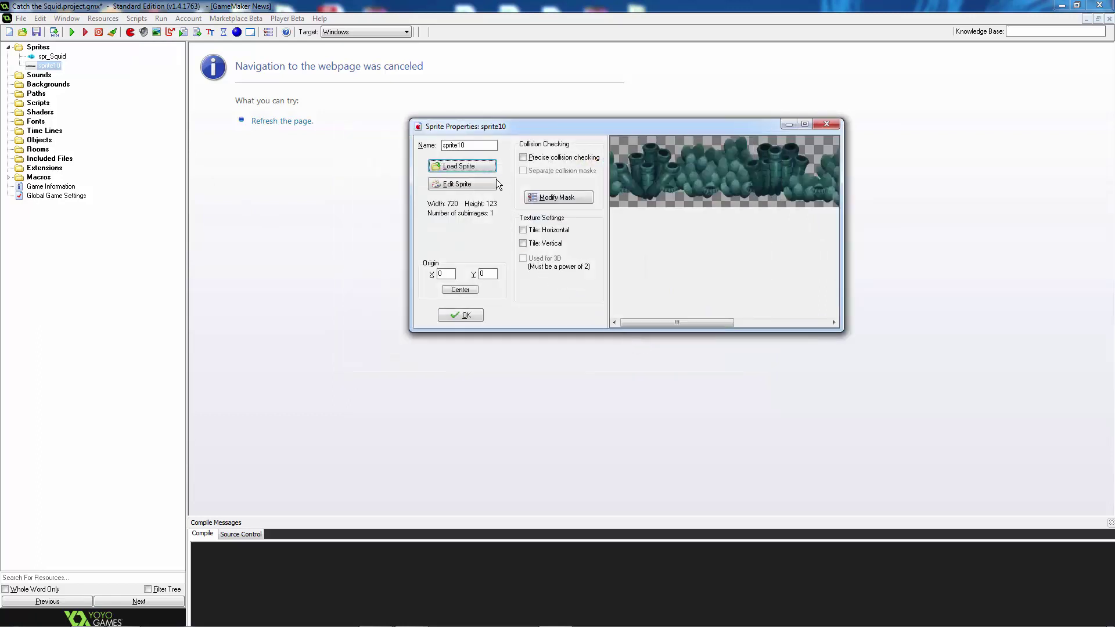
double_click(458, 145)
type("spr_Coral_Bottom")
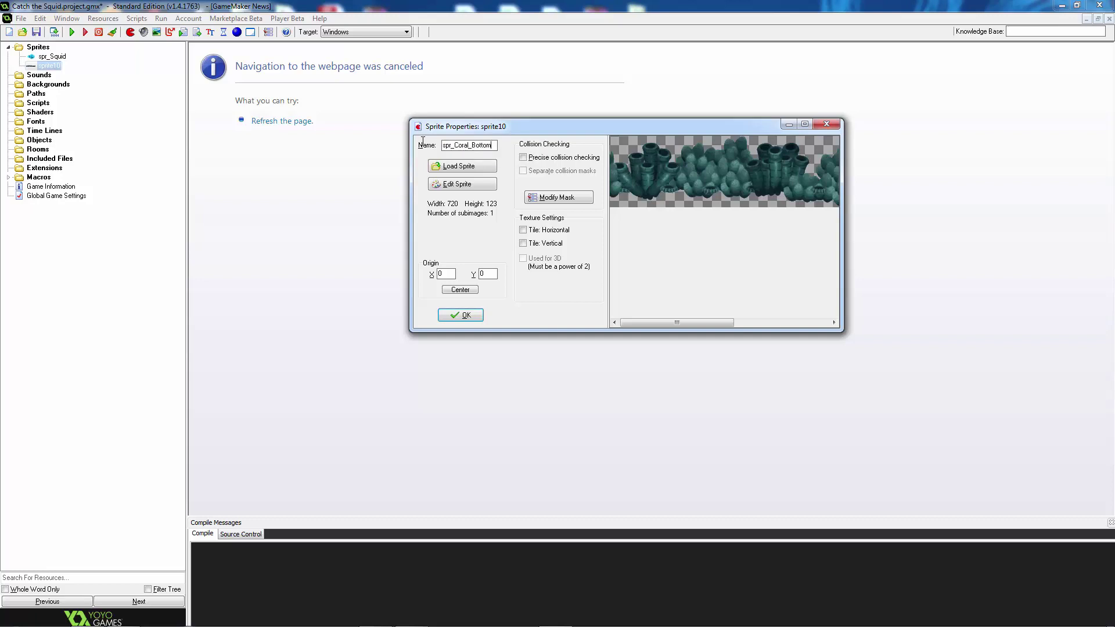
left_click(466, 291)
left_click(462, 316)
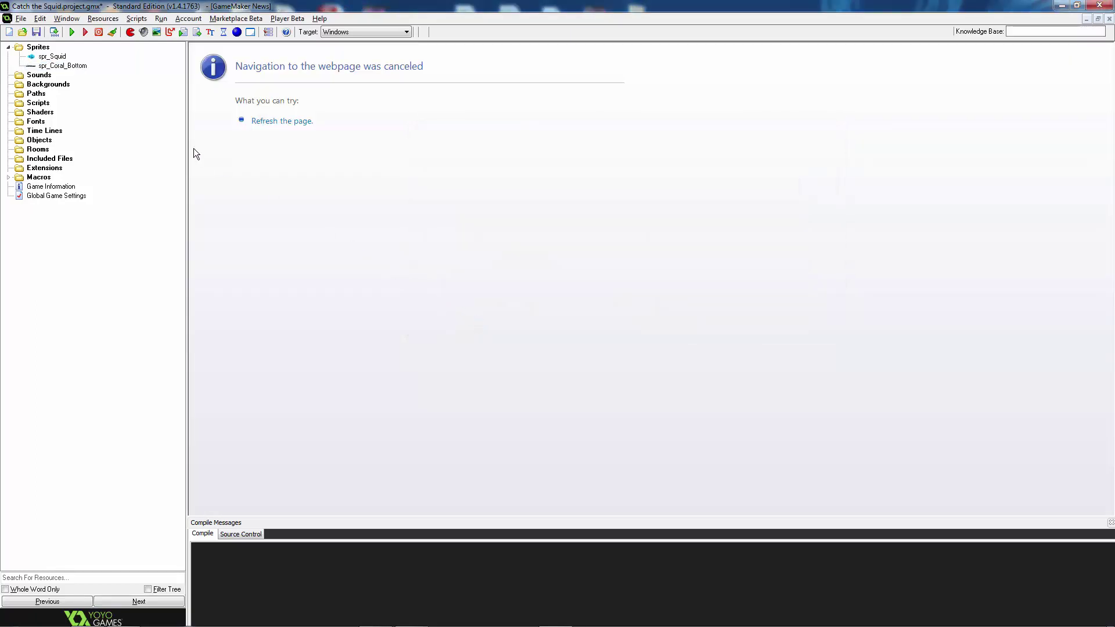
Create a sprite named spr_Coral_Left from Coral_left.png with a centred origin
left_click(130, 32)
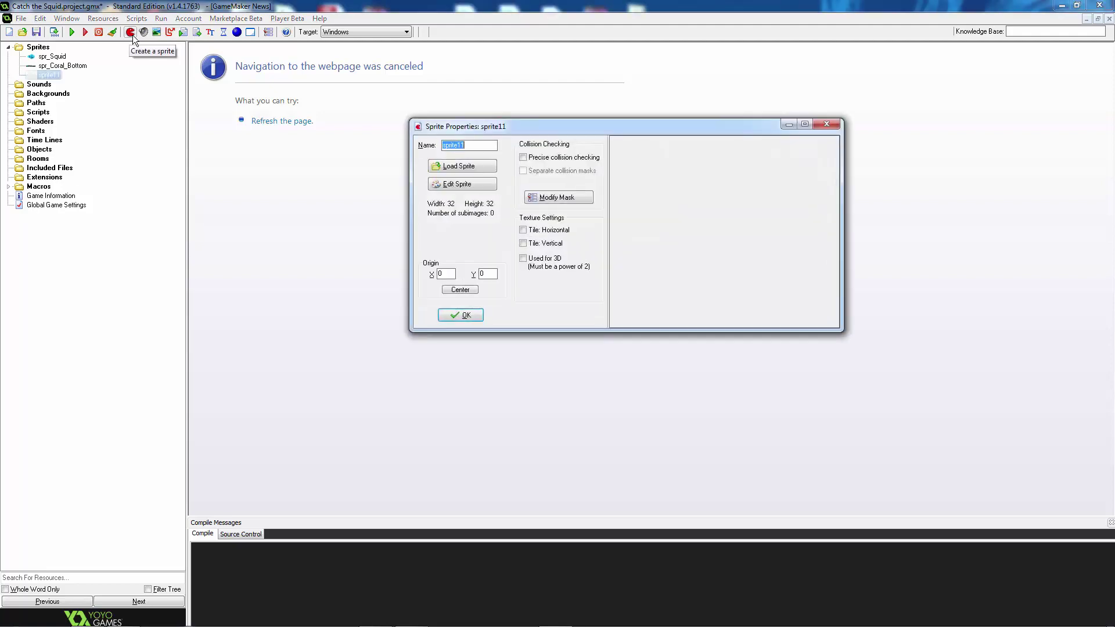
left_click(451, 167)
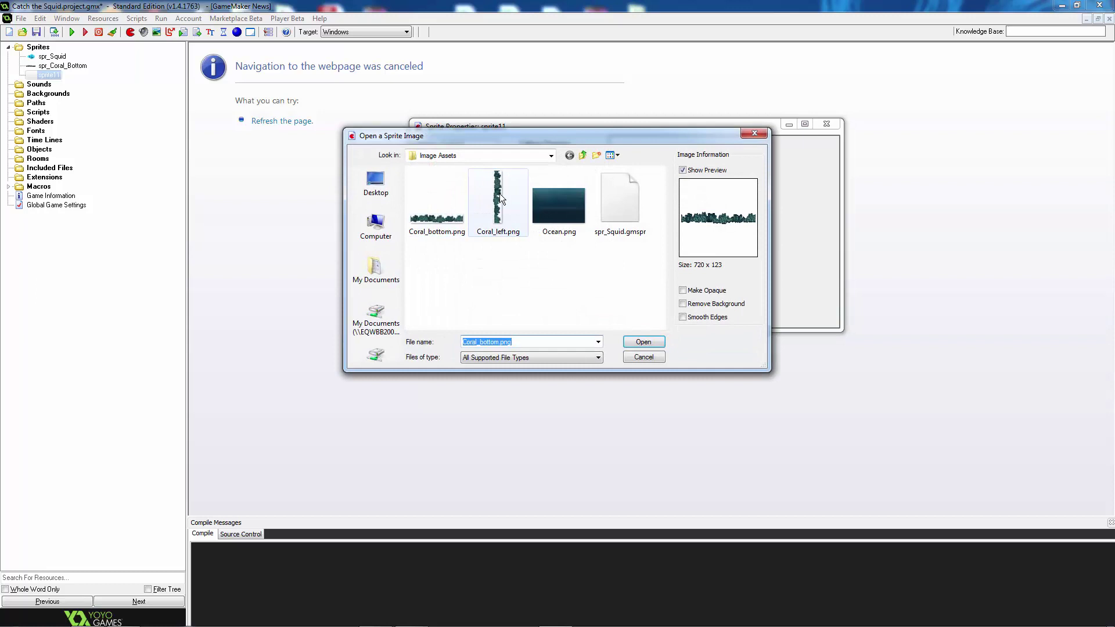
left_click(500, 195)
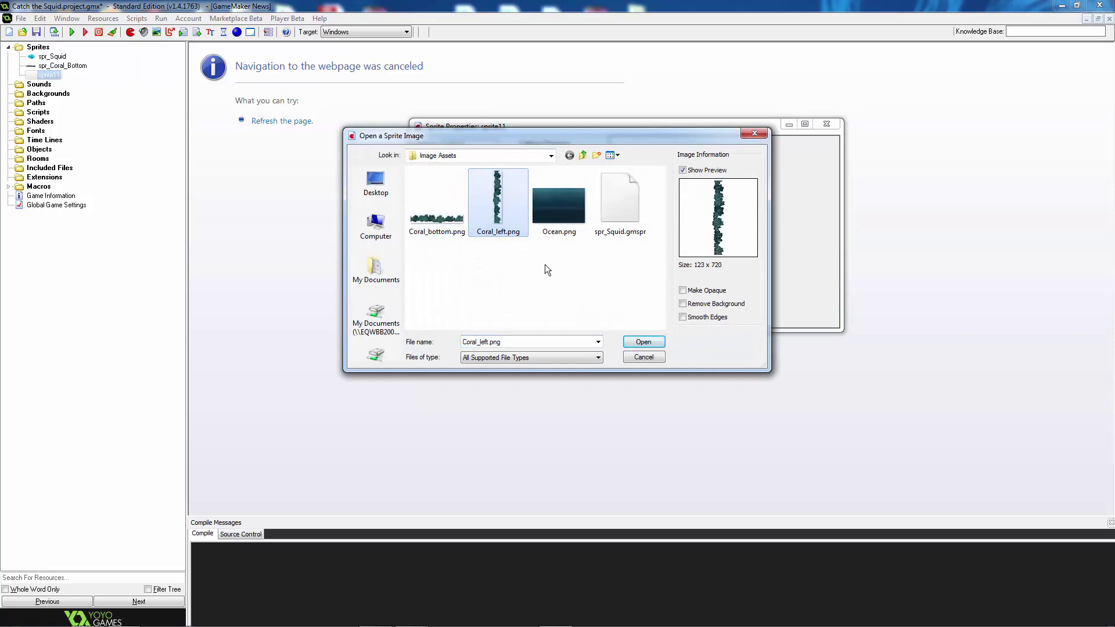
left_click(636, 344)
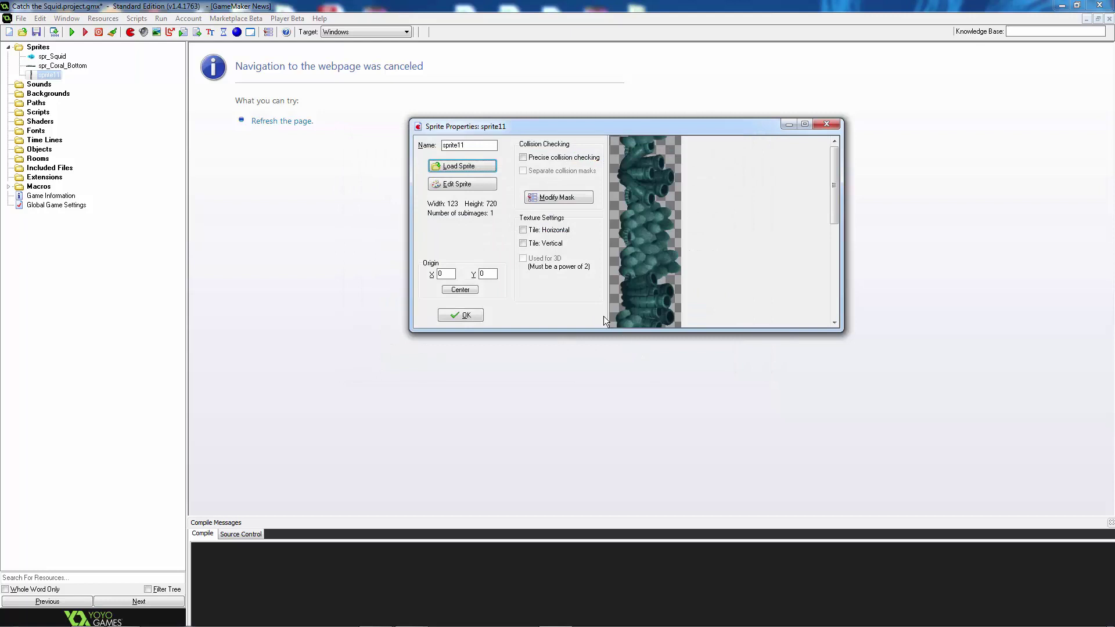
left_click(468, 291)
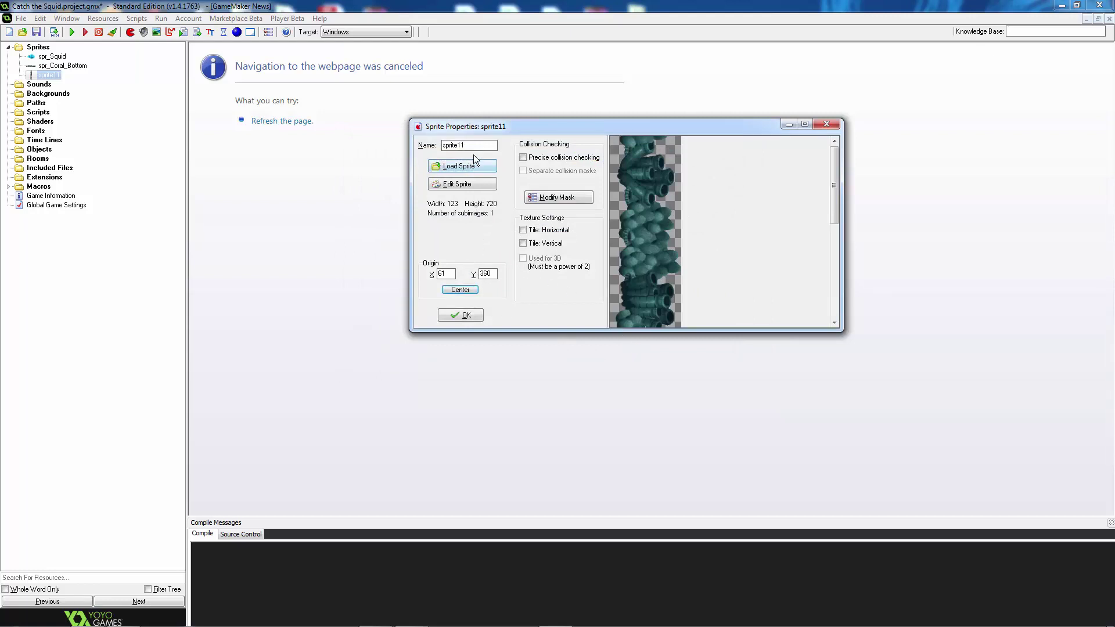
double_click(443, 147)
type("spr_Coral_Left")
left_click(460, 315)
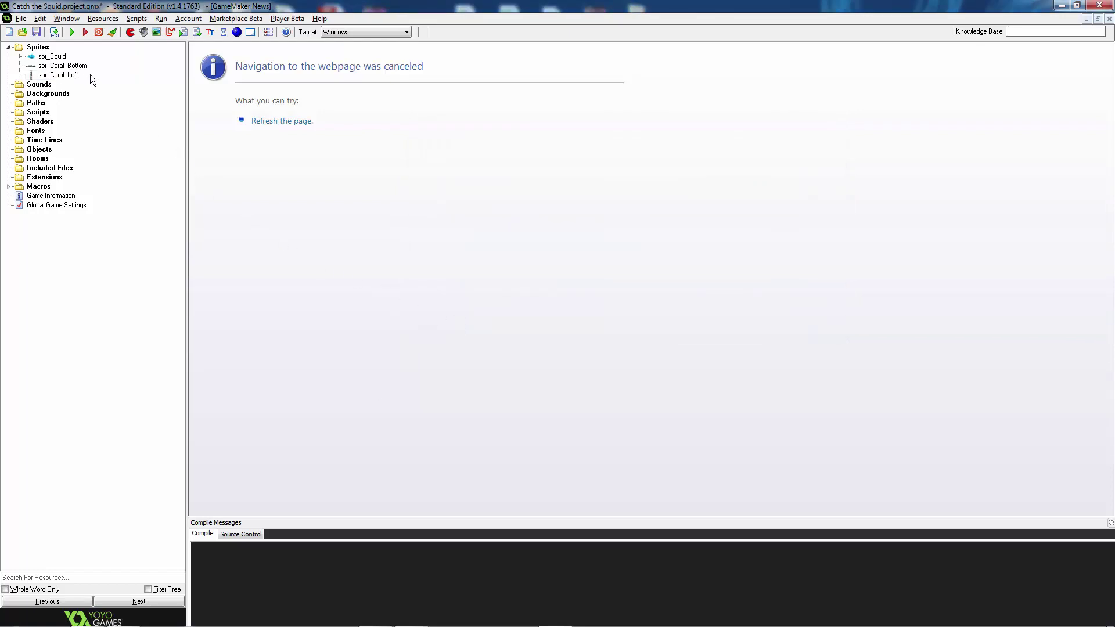
Duplicate the spr_Coral_Bottom sprite and name the copy spr_Coral_Top
left_click(63, 66)
right_click(64, 66)
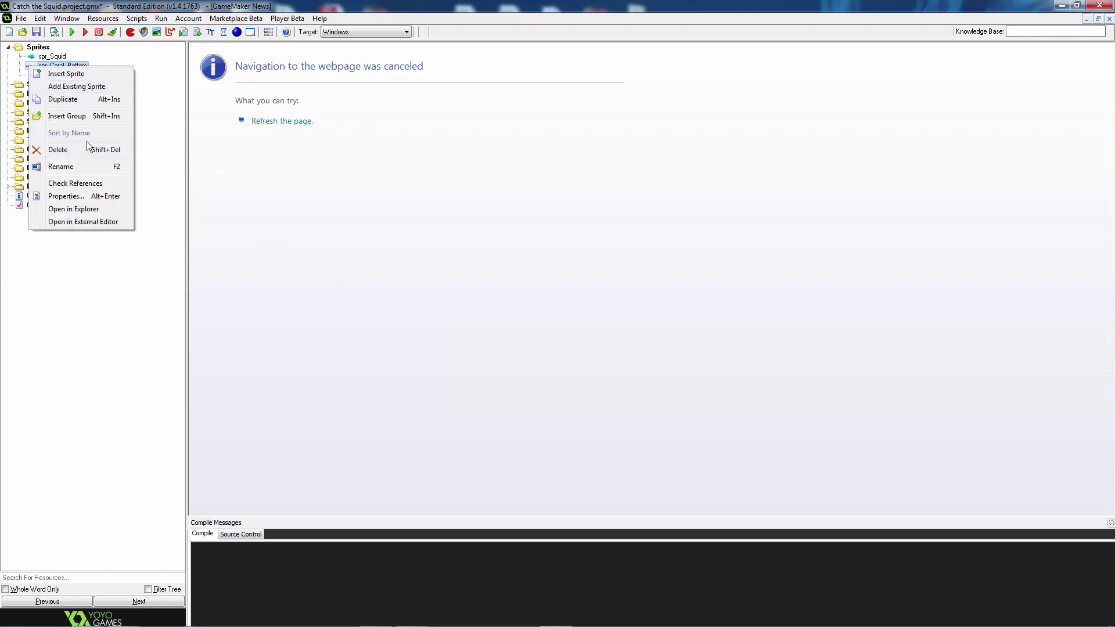
left_click(78, 98)
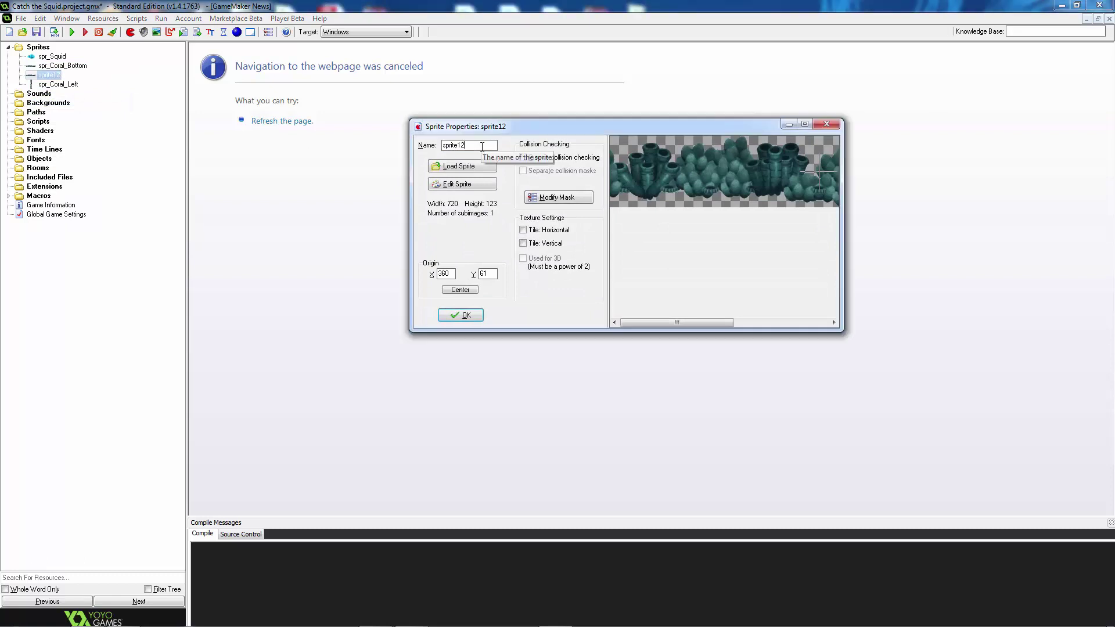
left_click_drag(482, 145, 431, 146)
type("ppr_Coral_")
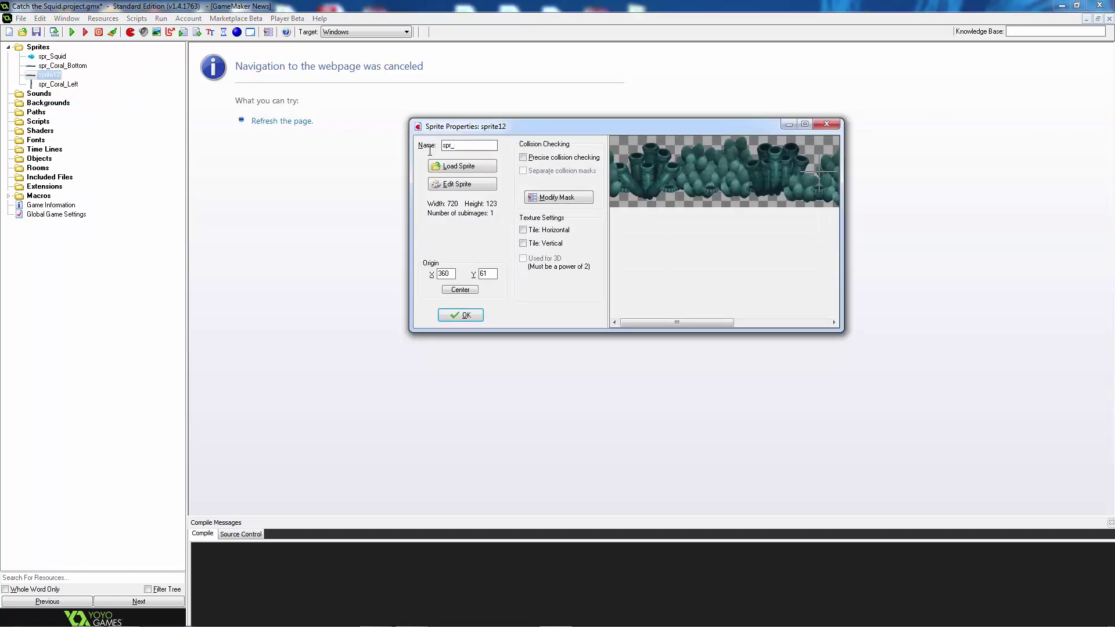
type("Top")
Mirror the spr_Coral_Top image horizontally and flip it vertically, then save the sprite with a centred origin
left_click(445, 183)
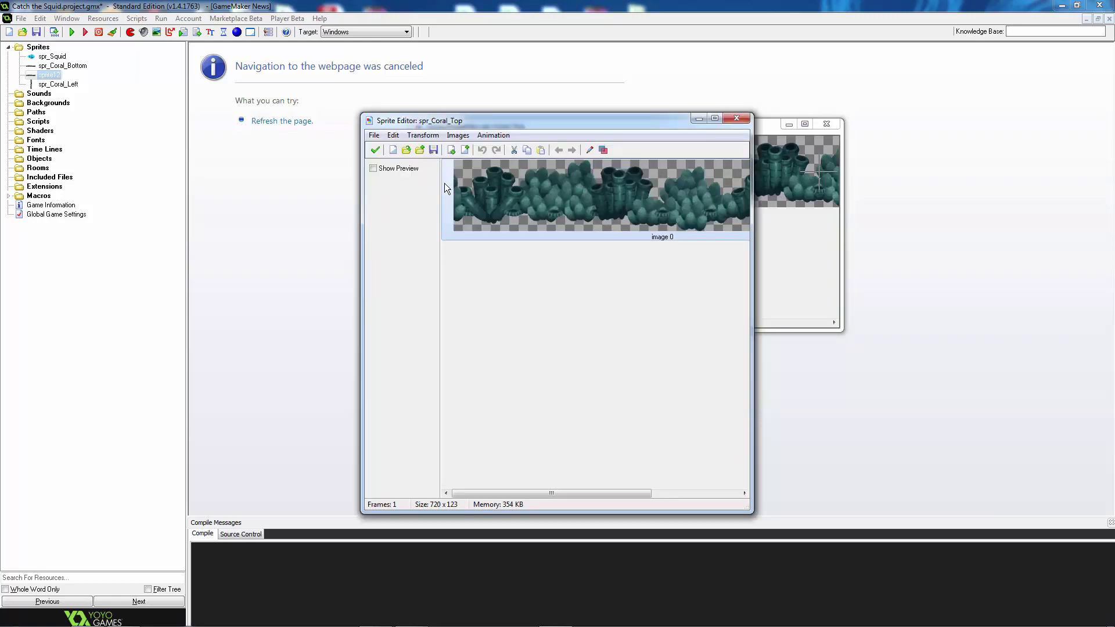
left_click(423, 135)
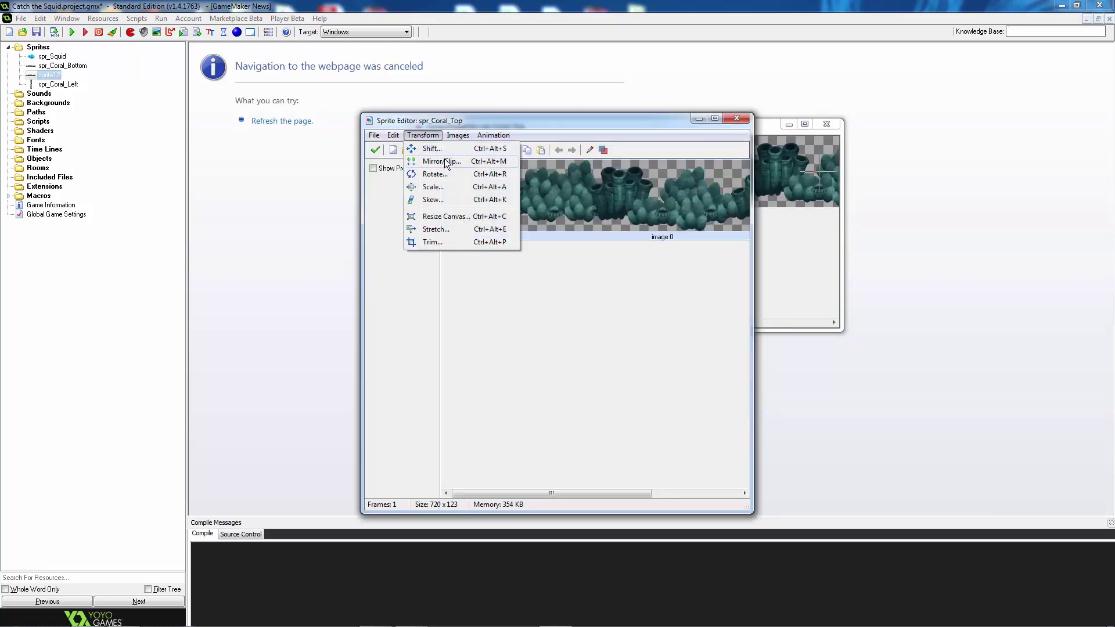
left_click(447, 163)
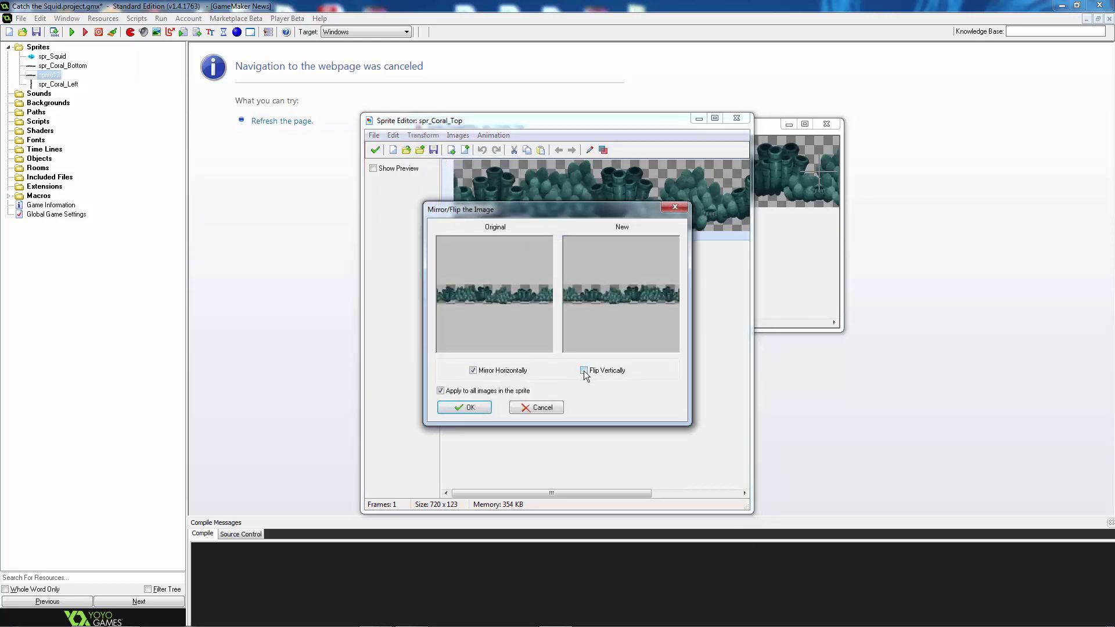
left_click(584, 371)
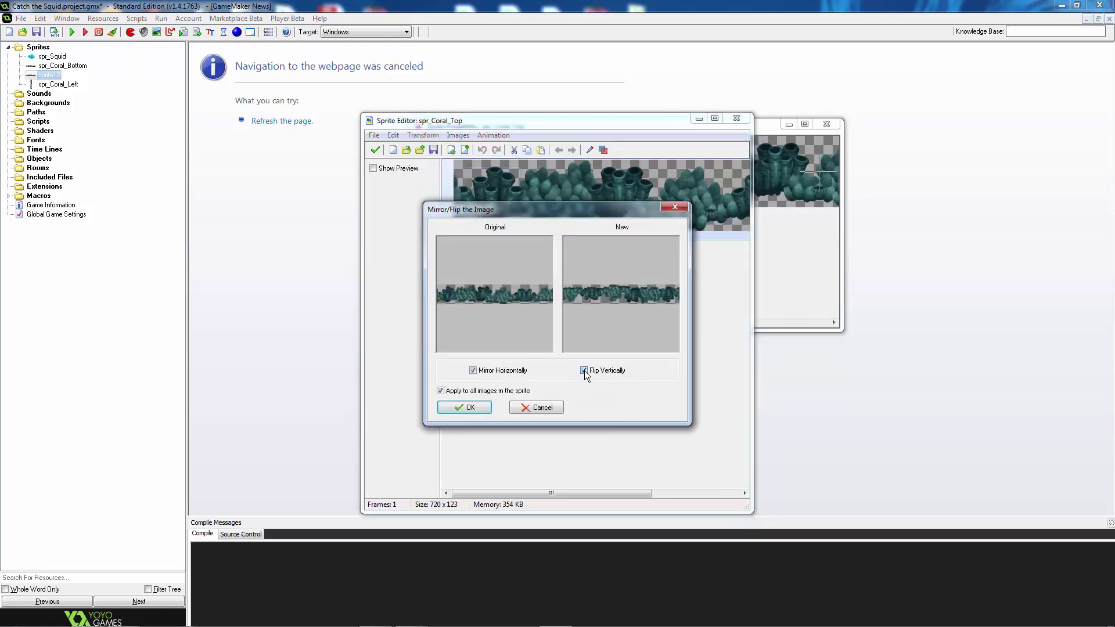
left_click(470, 408)
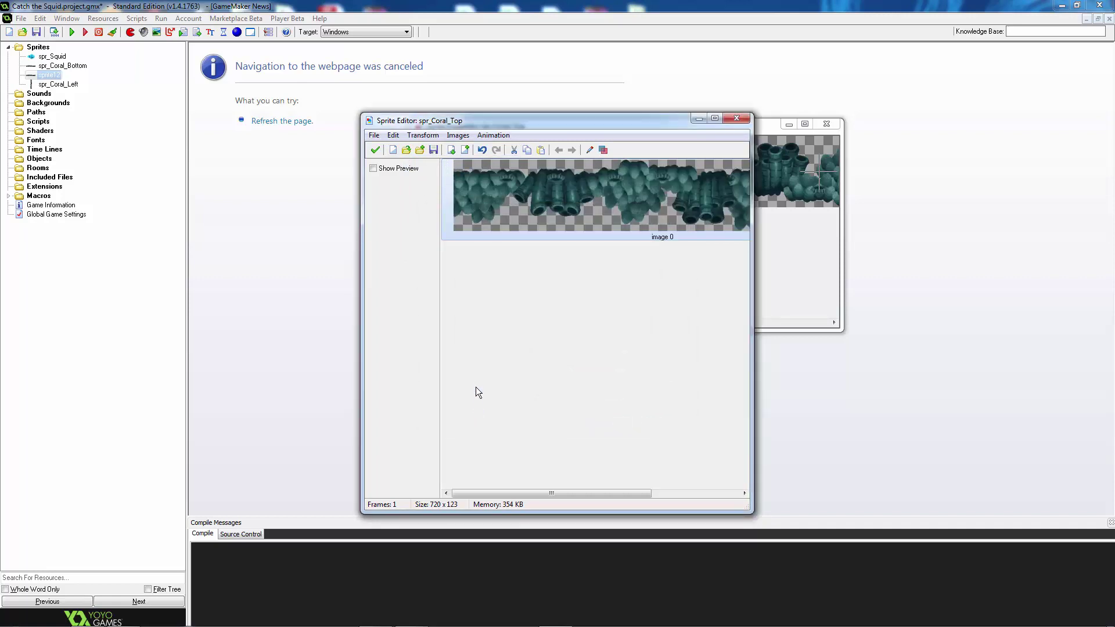
left_click(373, 151)
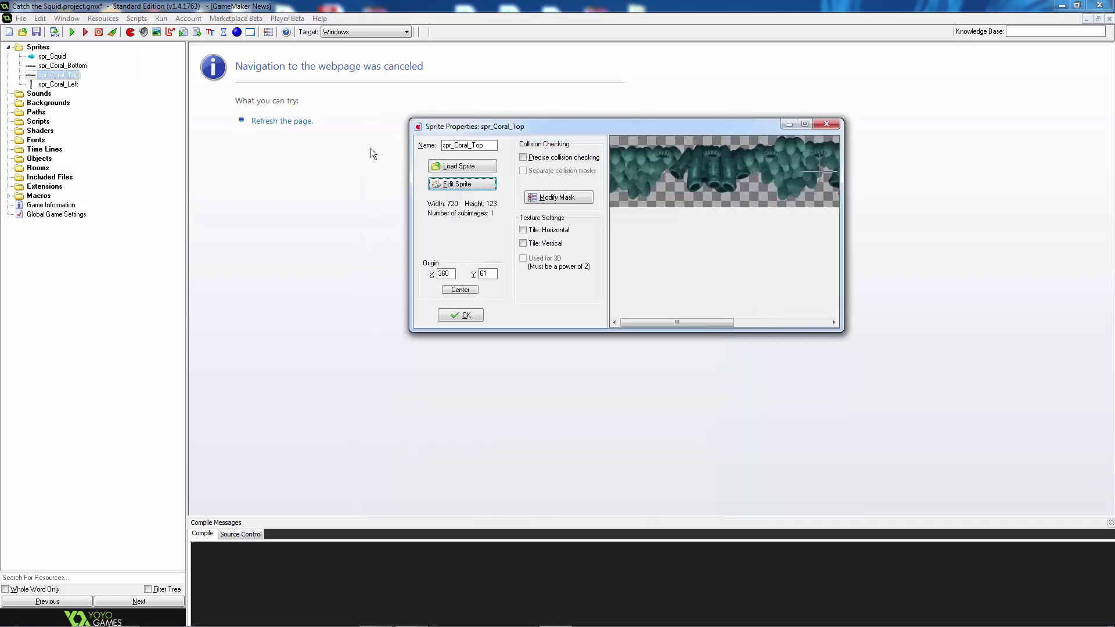
left_click(459, 290)
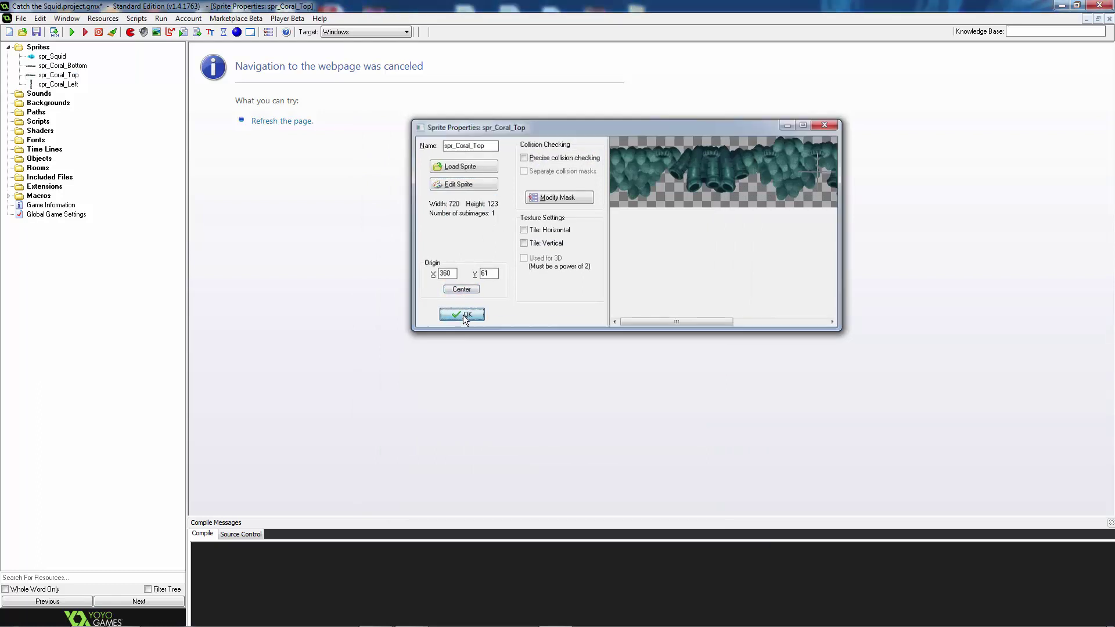
left_click(463, 315)
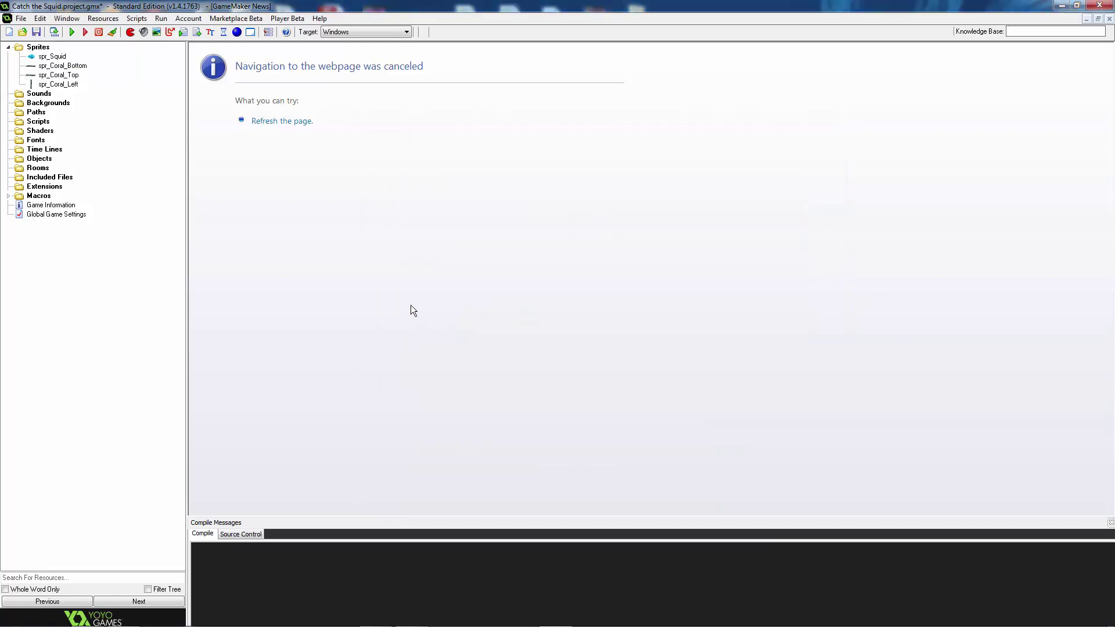
Duplicate the spr_Coral_Left sprite and name the copy spr_Coral_Right
right_click(75, 91)
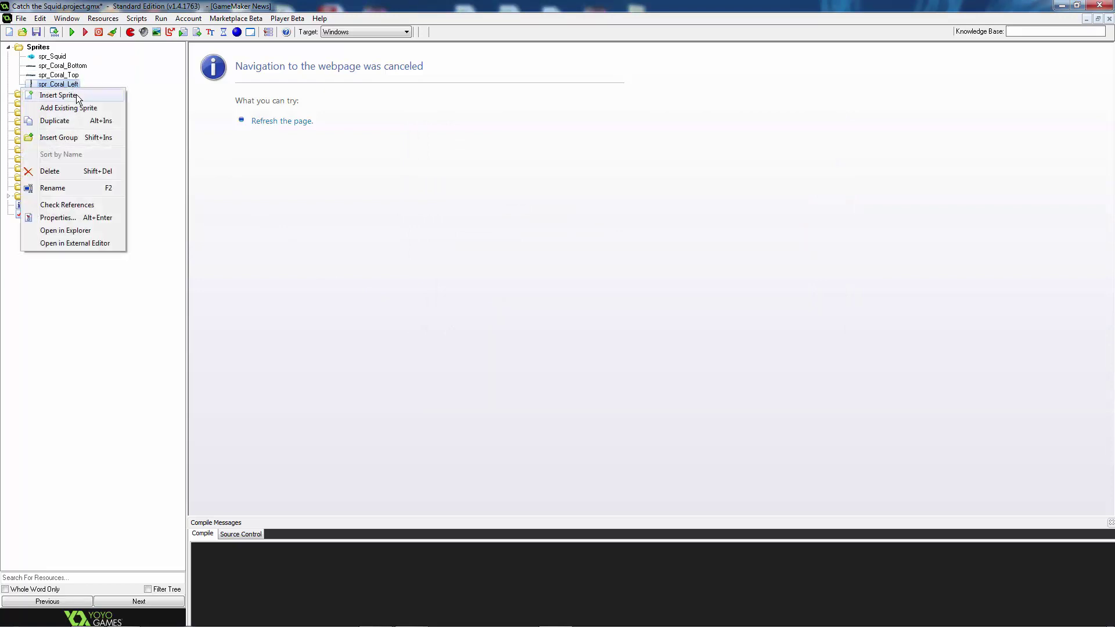
left_click(78, 119)
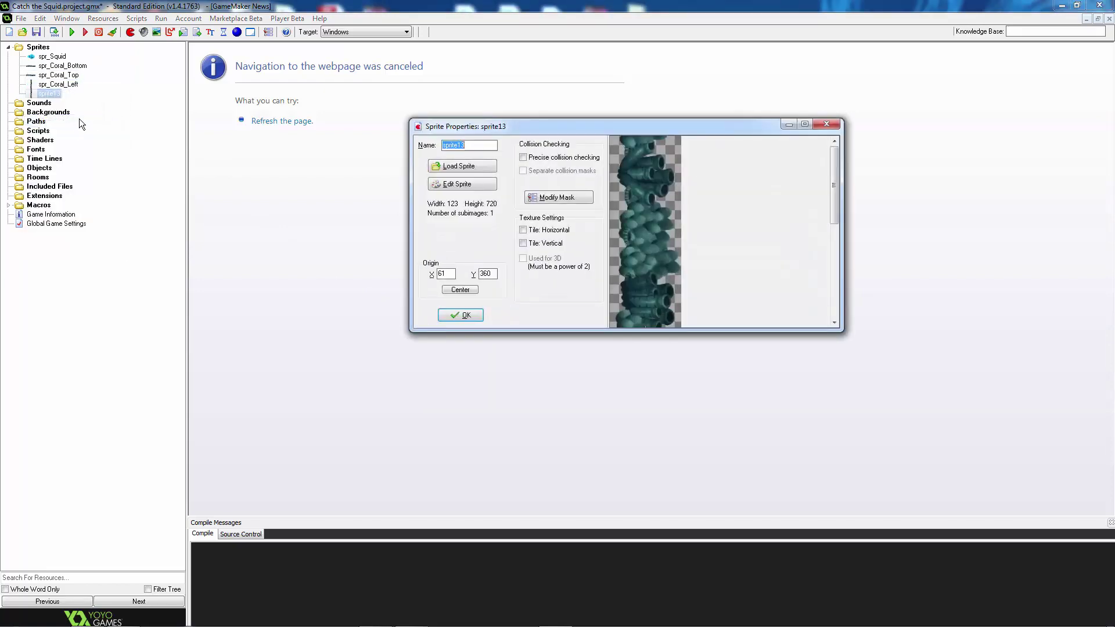
type("spr_Coral_Right")
Mirror the spr_Coral_Right image horizontally and flip it vertically, keeping the edited image
left_click(440, 182)
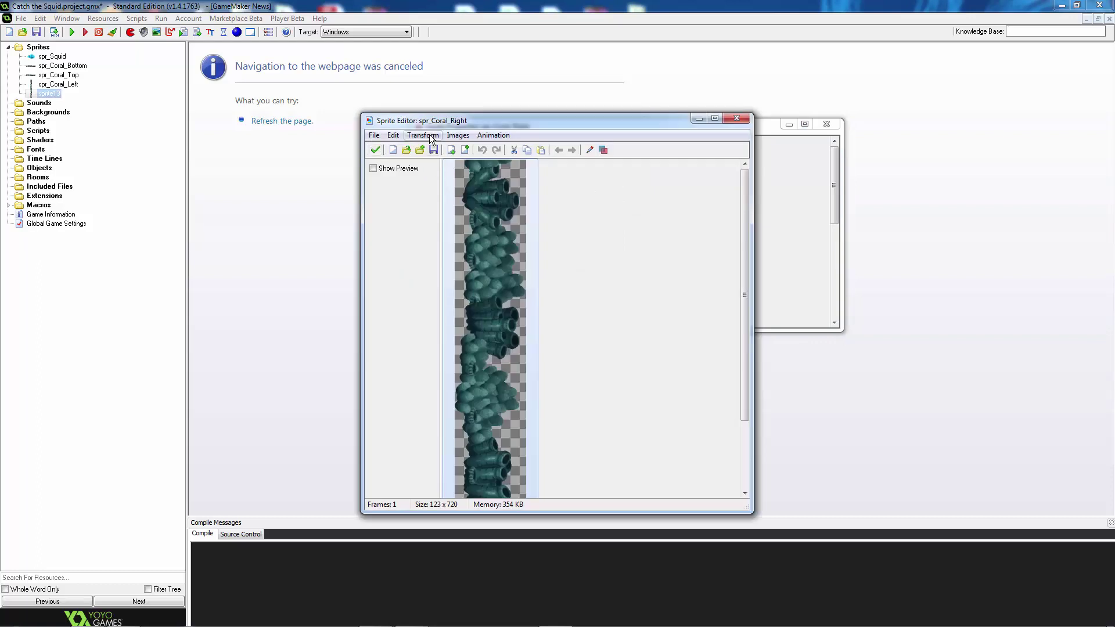
left_click(430, 135)
left_click(440, 162)
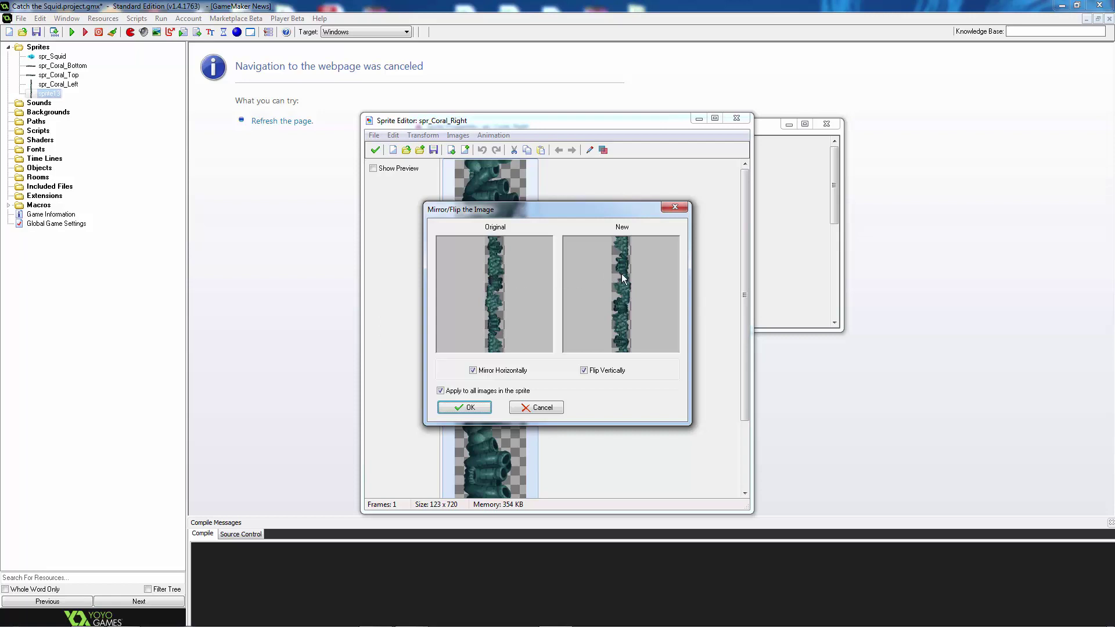
left_click(472, 409)
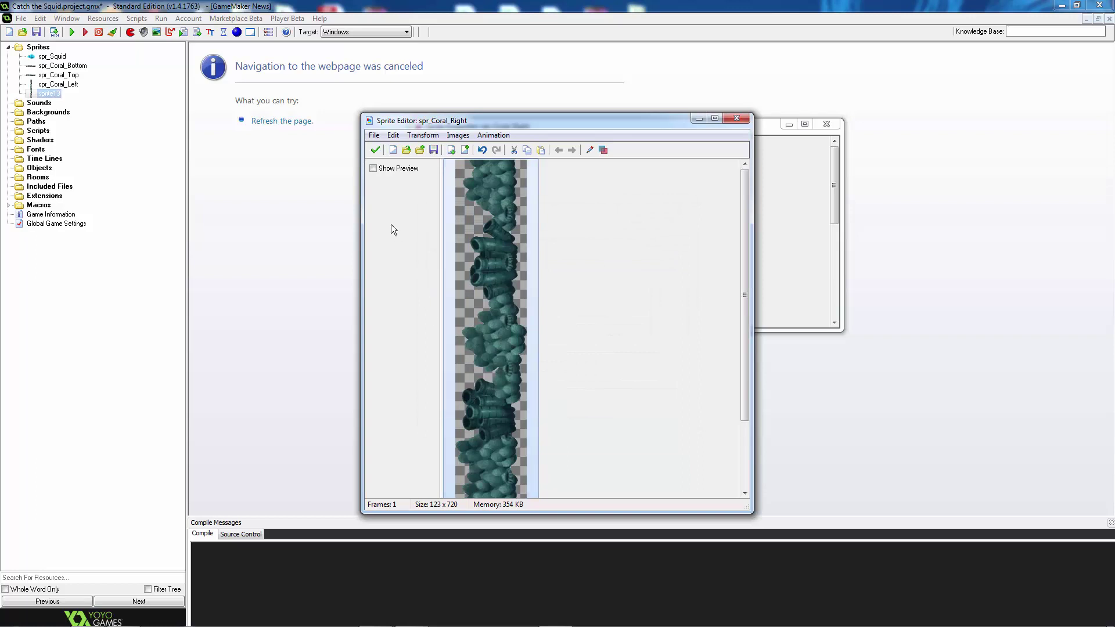
left_click(376, 151)
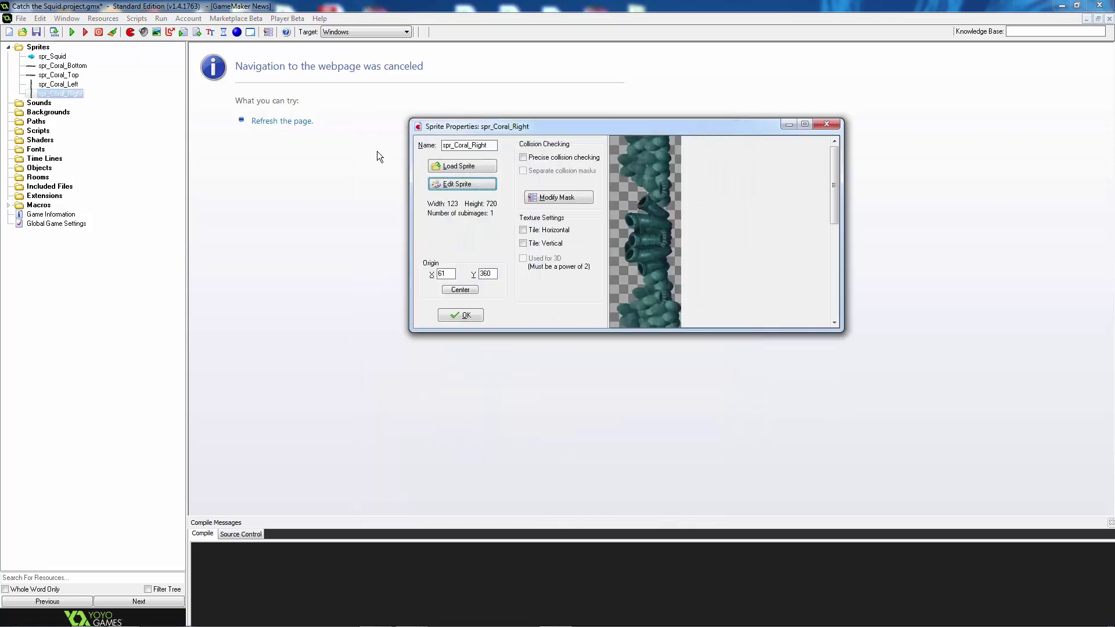
Centre the origin of the spr_Coral_Right sprite and save the sprite
left_click(458, 290)
left_click(462, 315)
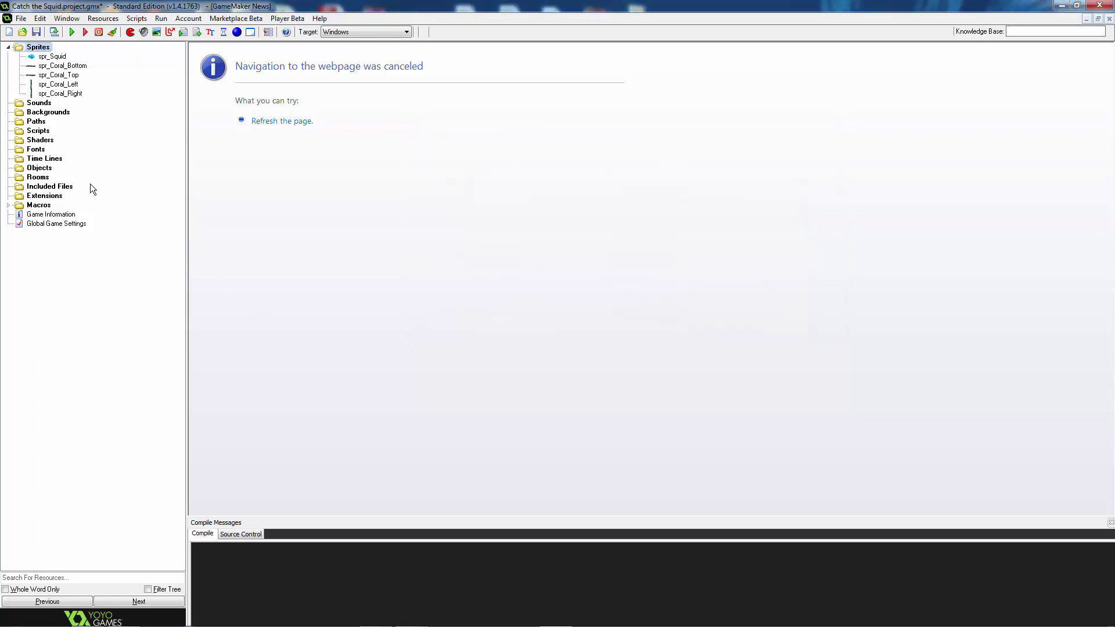
Create an object named obj_Squid and assign it the spr_Squid sprite
left_click(39, 169)
right_click(50, 173)
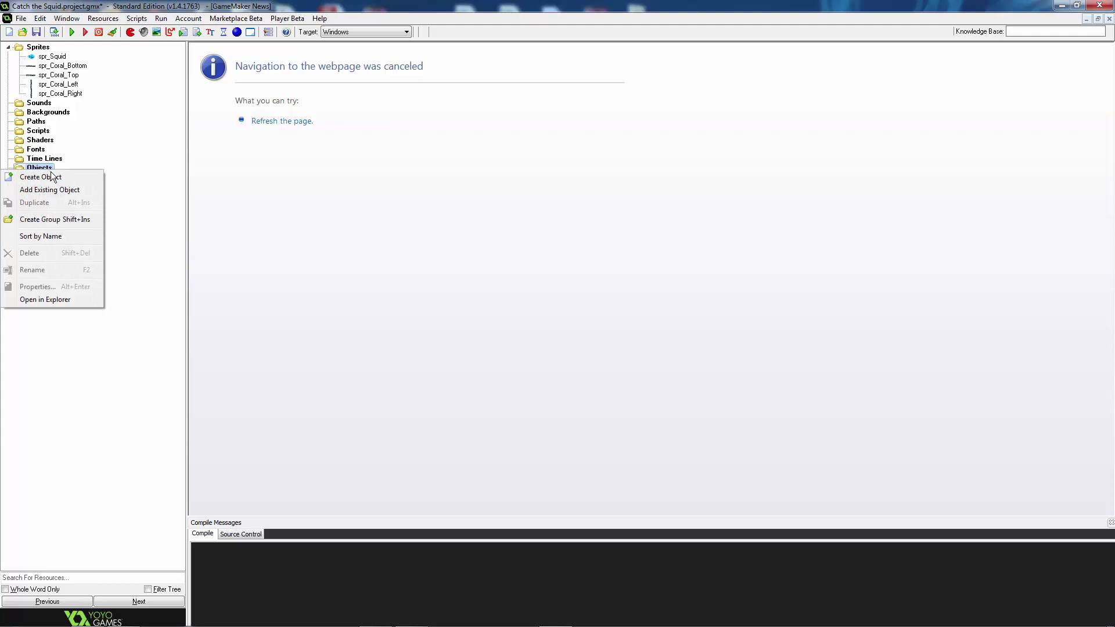
left_click(51, 175)
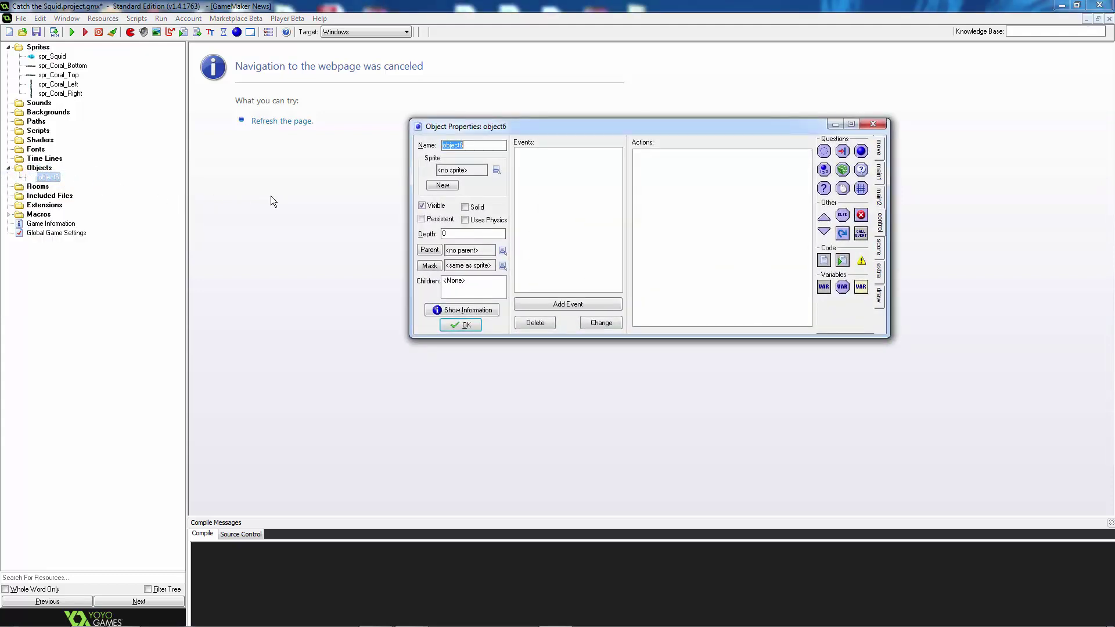
type("obj_Squid")
left_click(497, 170)
left_click(520, 194)
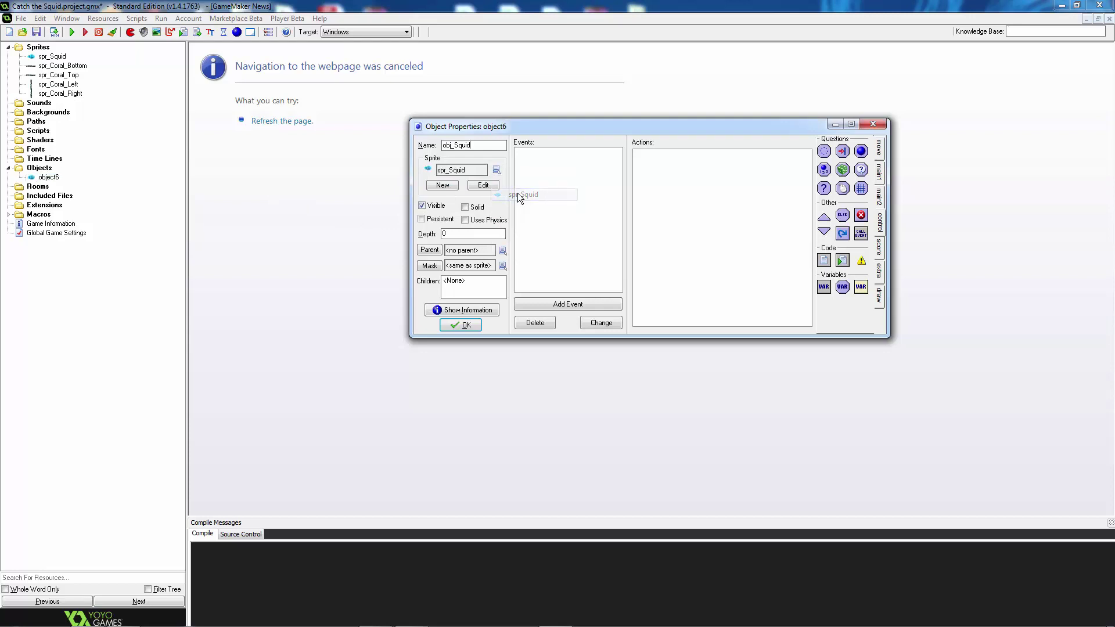
Add a Create event to obj_Squid with a Move Fixed action in it
left_click(520, 305)
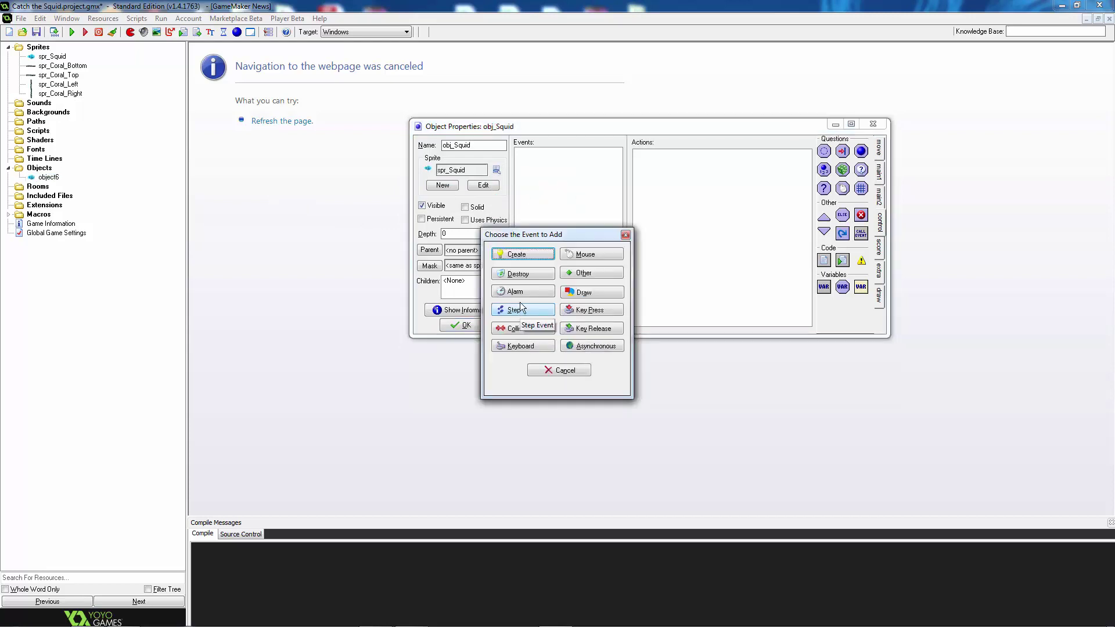
left_click(525, 256)
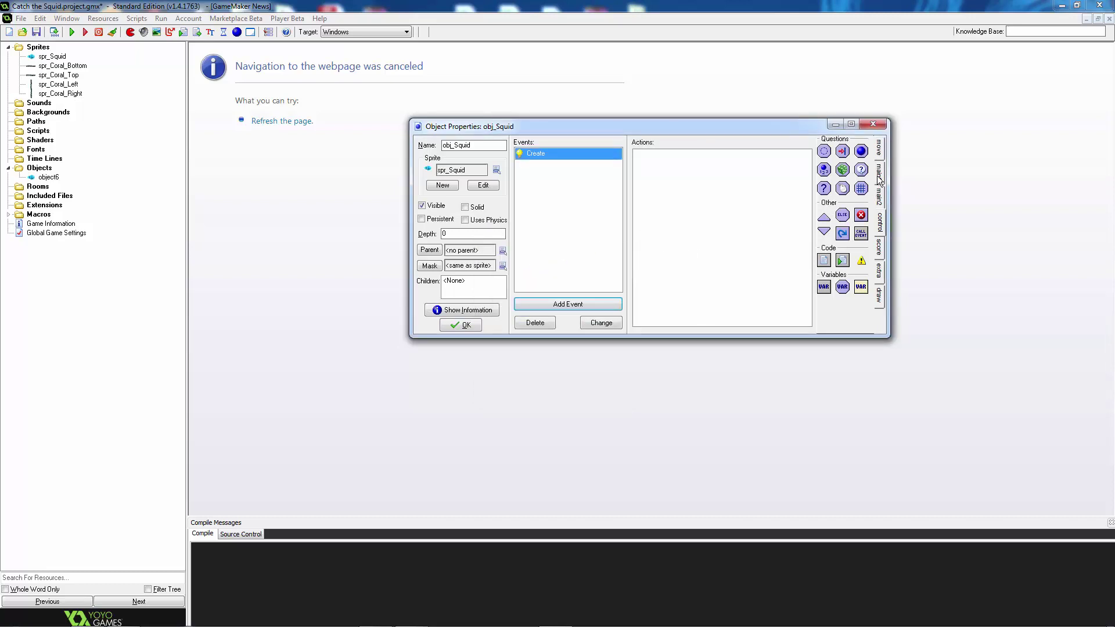
left_click(879, 158)
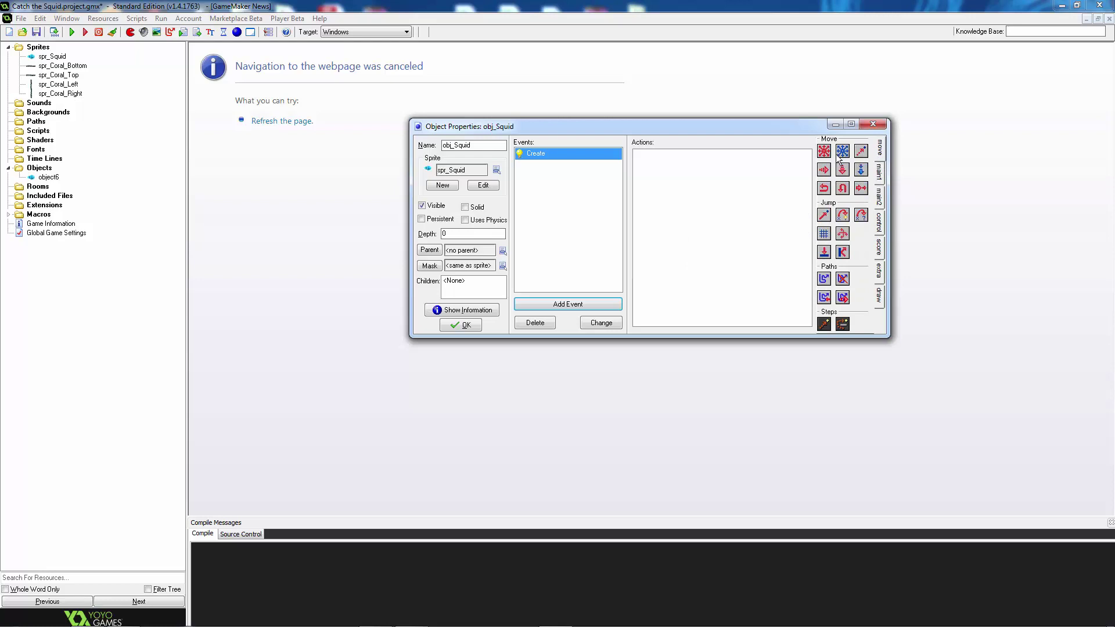
left_click_drag(827, 155, 776, 179)
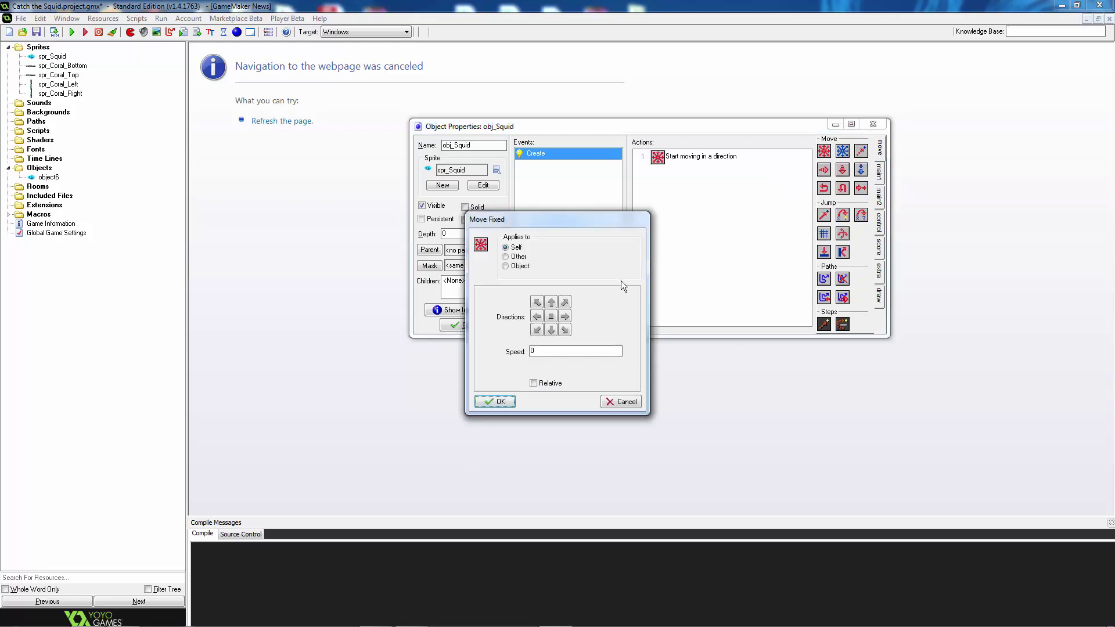
Enable all eight outer directions for the Move Fixed action with speed 4, then save the obj_Squid object
left_click(551, 304)
left_click(536, 302)
left_click(536, 317)
left_click(536, 330)
left_click(565, 329)
left_click(565, 316)
left_click(565, 303)
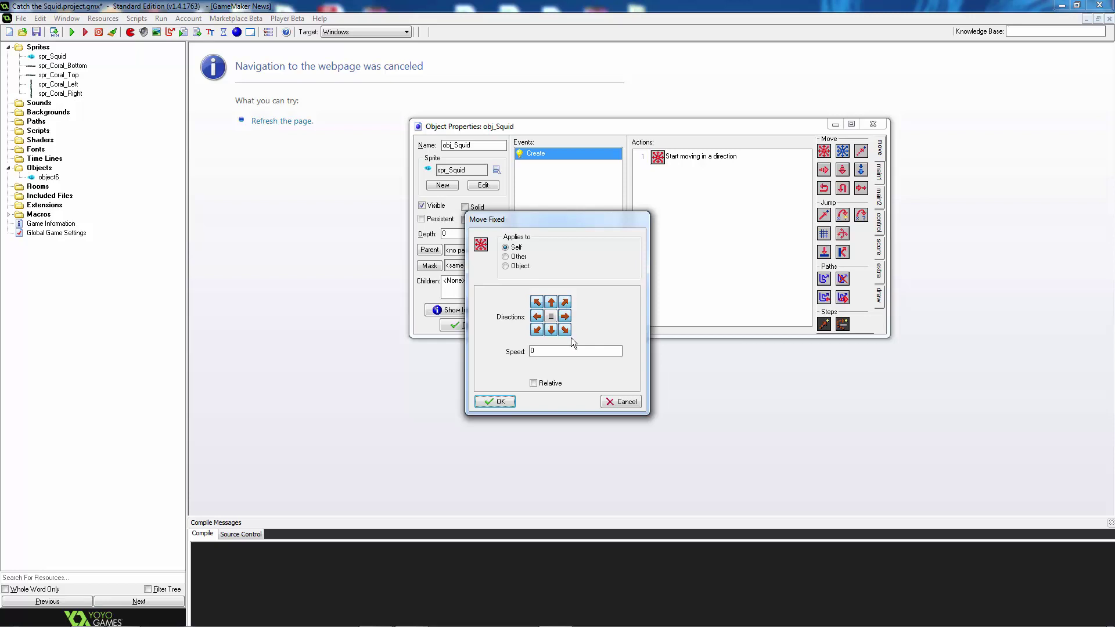
left_click_drag(569, 351, 488, 354)
type("4")
left_click(497, 399)
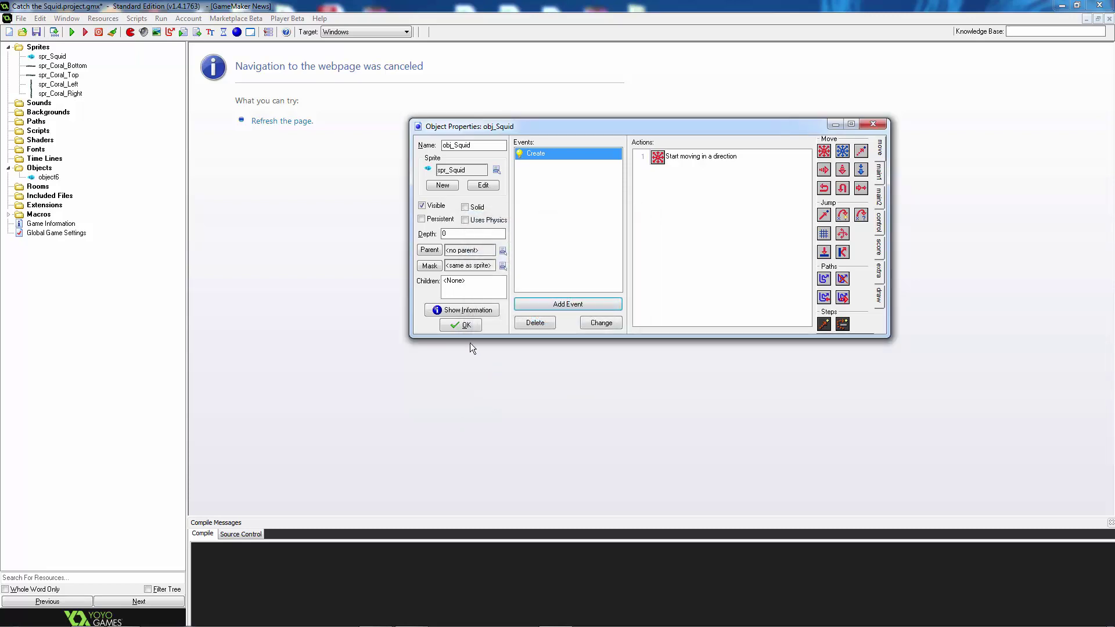
left_click(461, 324)
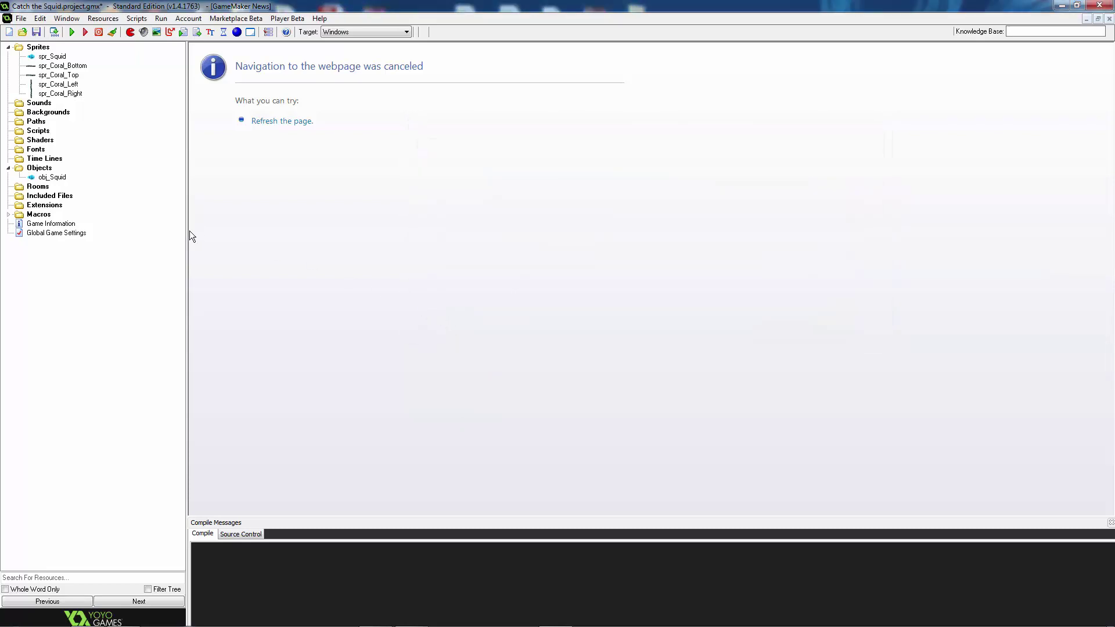
Create a room and place one obj_Squid instance in it at about X 448, Y 320
left_click(37, 186)
left_click(250, 32)
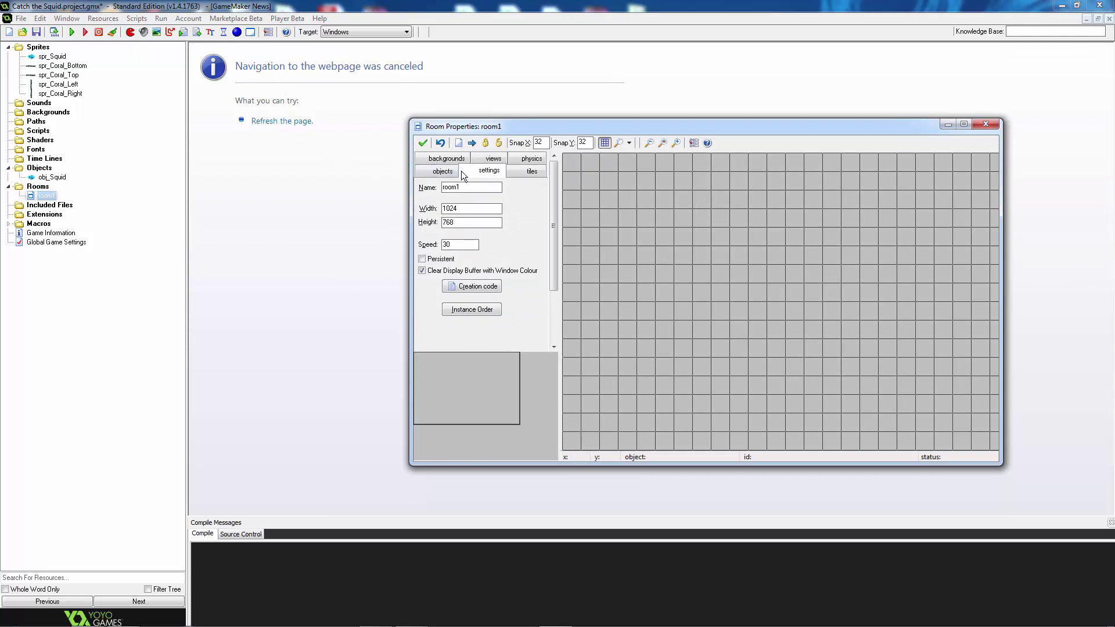
left_click(445, 172)
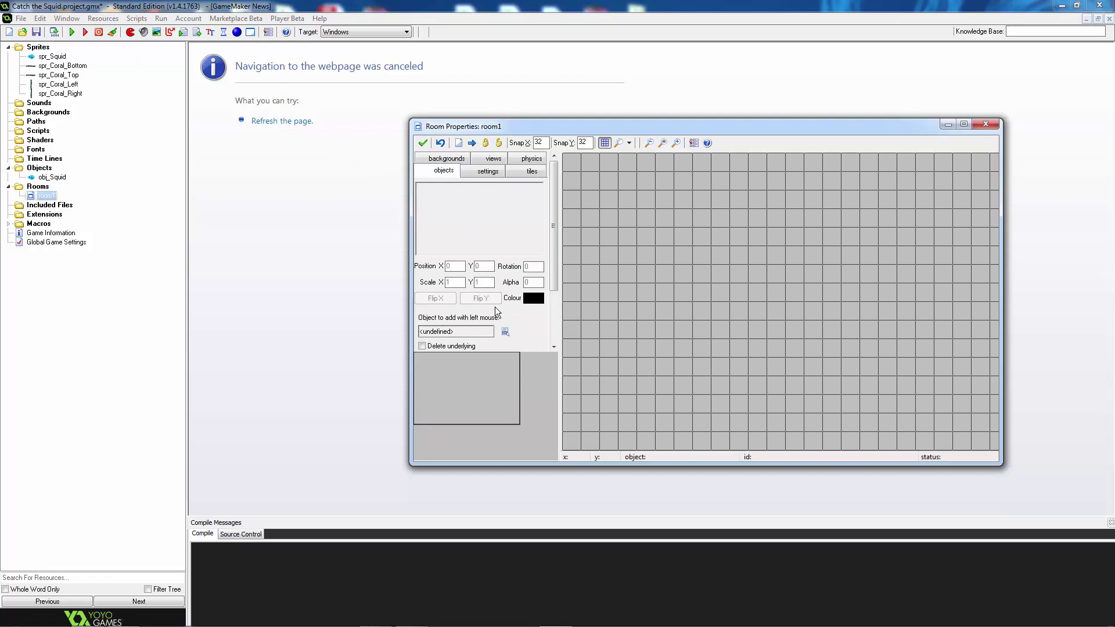
left_click(505, 331)
left_click(532, 339)
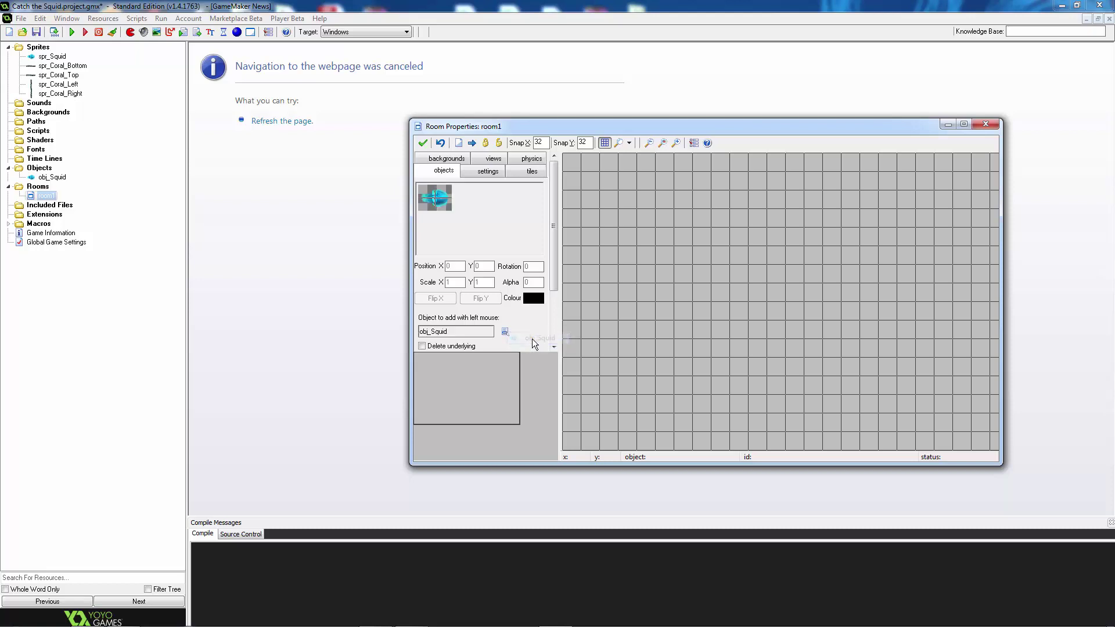
left_click(837, 357)
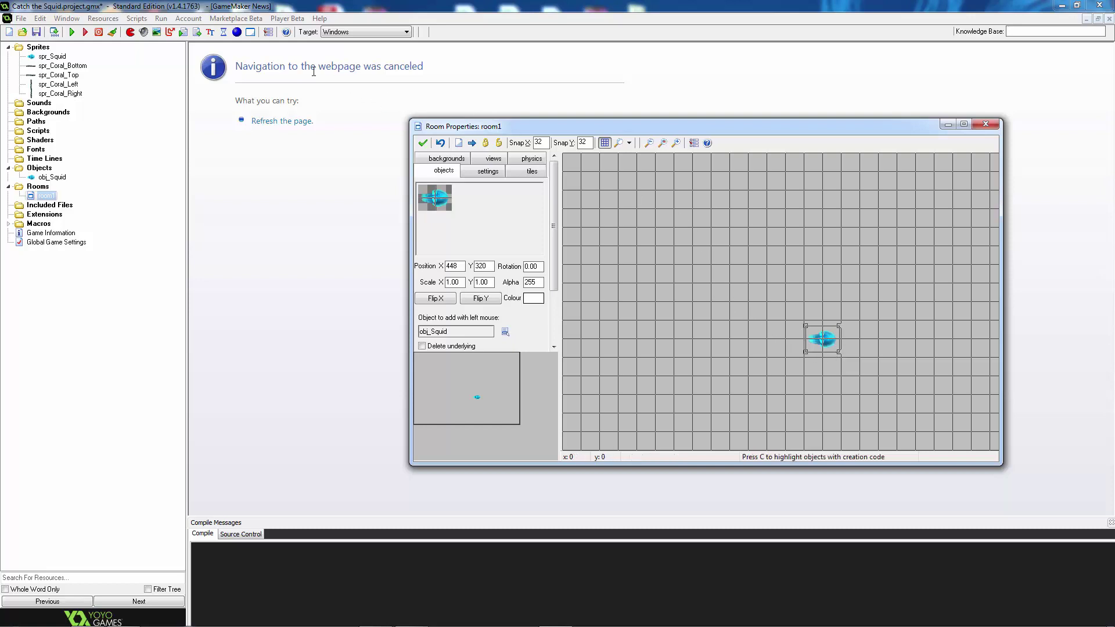
Run the game to test the squid's movement, then end the run and save room1
left_click(70, 33)
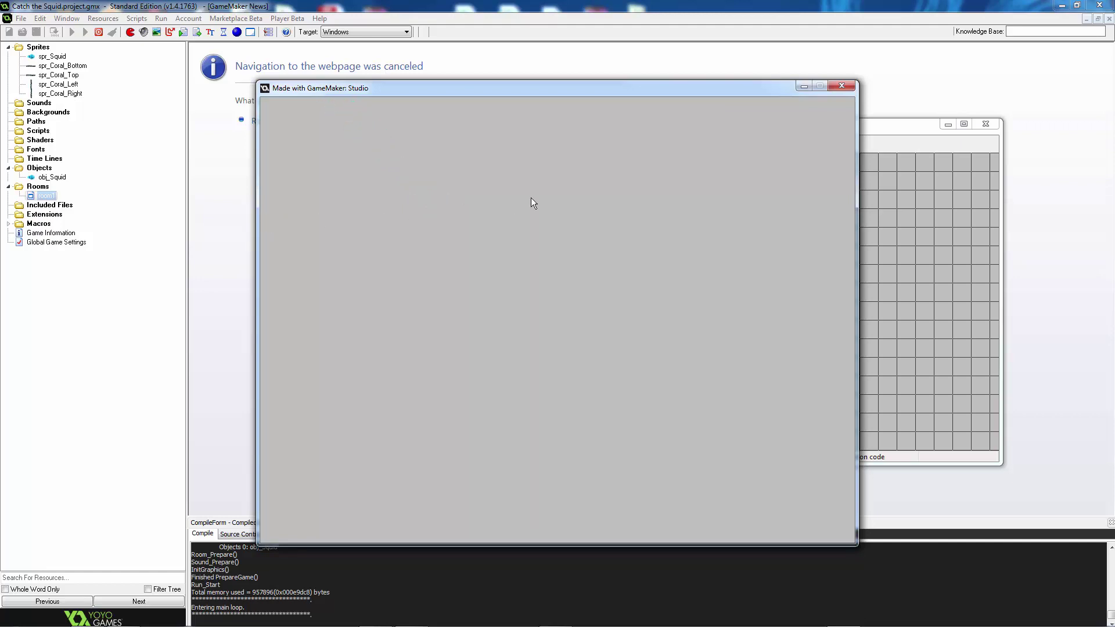
left_click(842, 86)
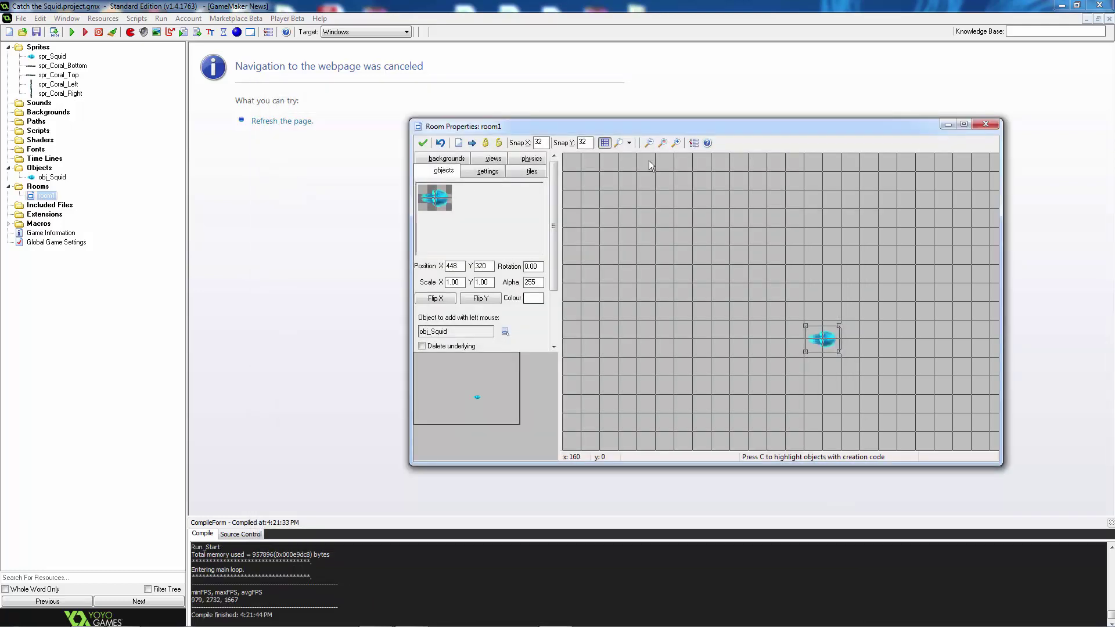
left_click(424, 145)
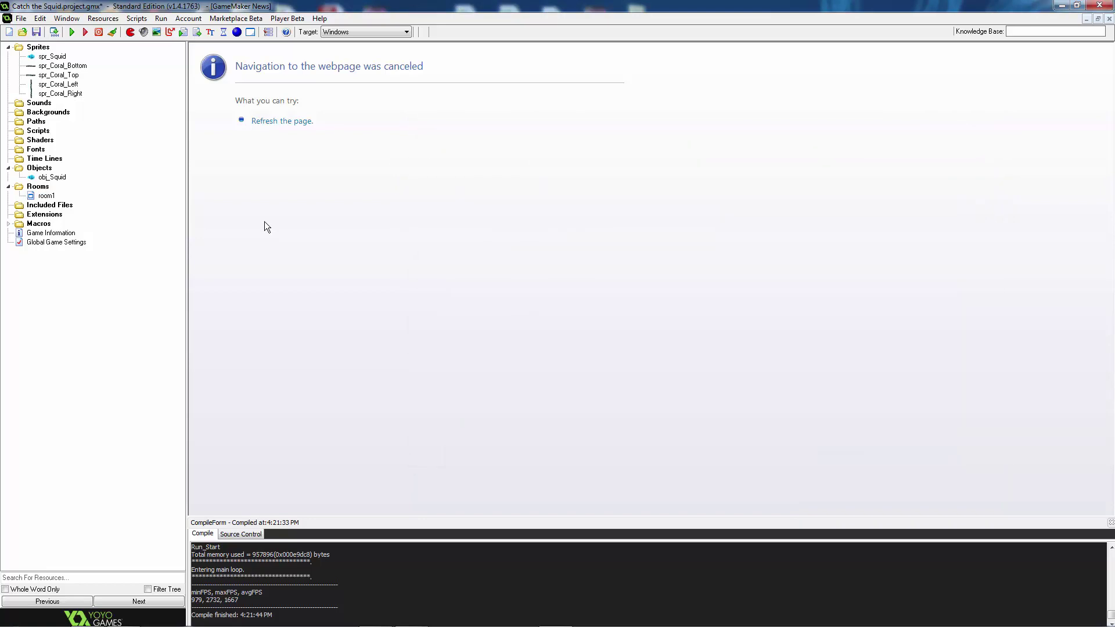
Create a background from Ocean.png, name it bgd_Ocean and save it
left_click(144, 190)
left_click(155, 33)
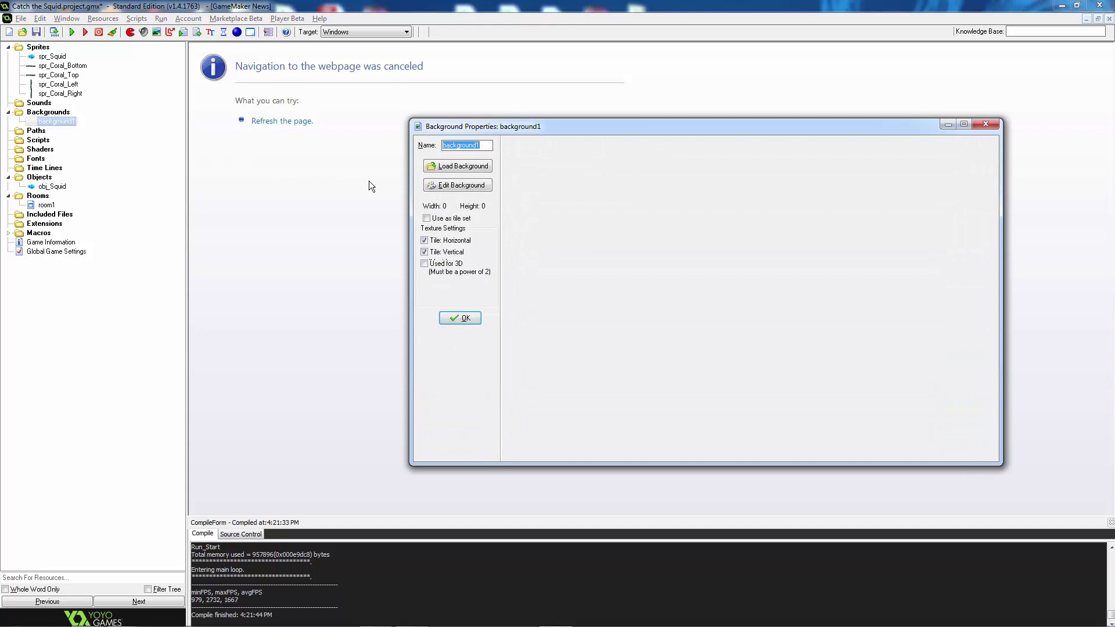
left_click(453, 169)
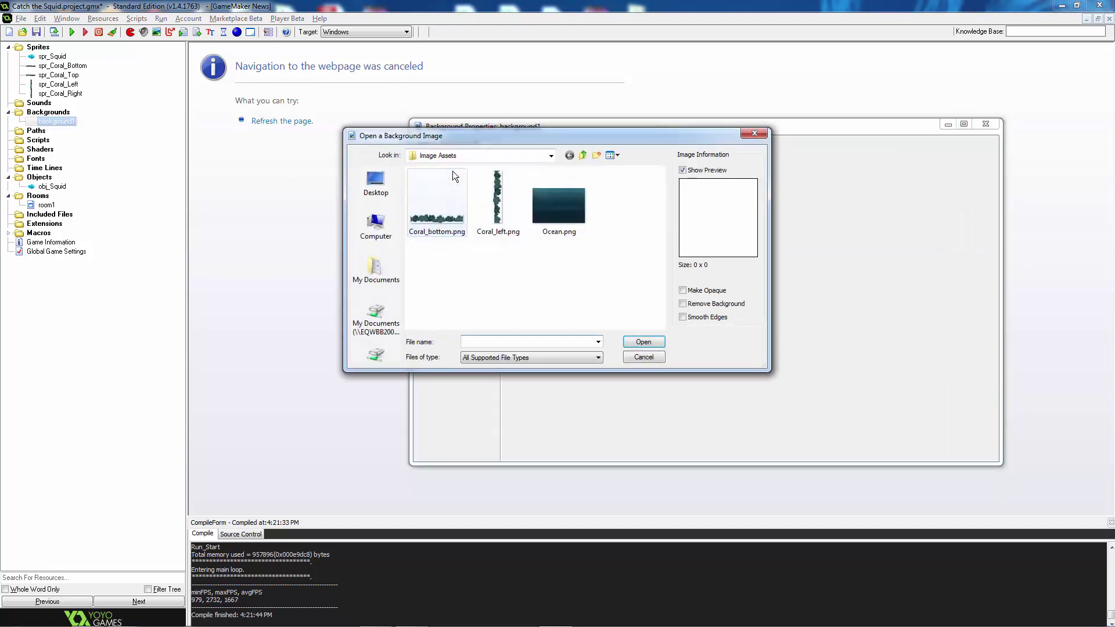
left_click(562, 214)
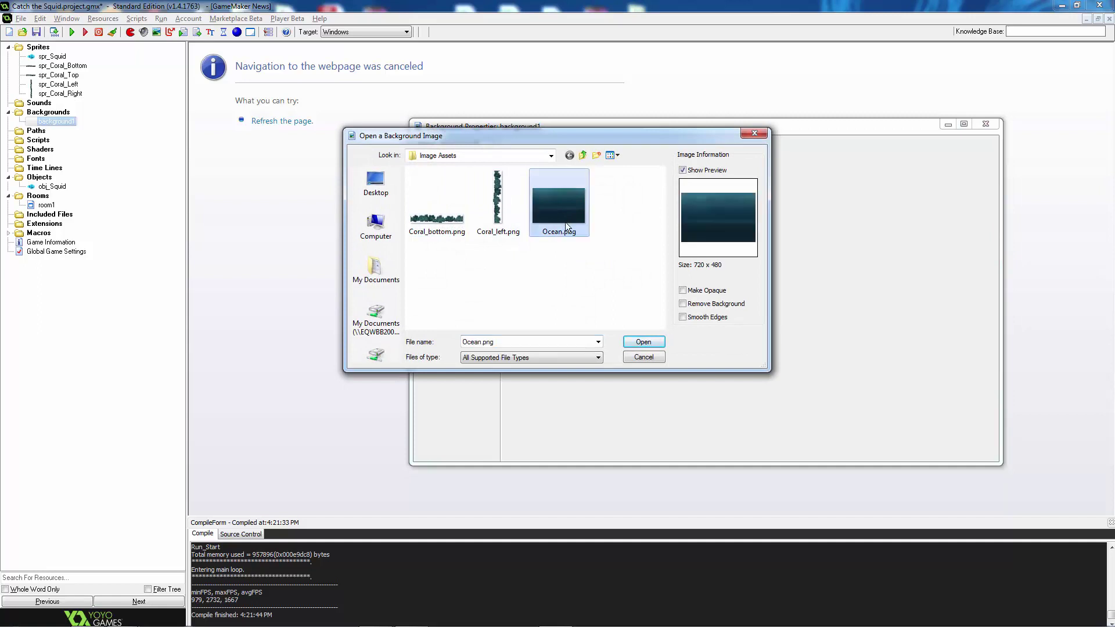
left_click(641, 343)
double_click(468, 146)
type("b")
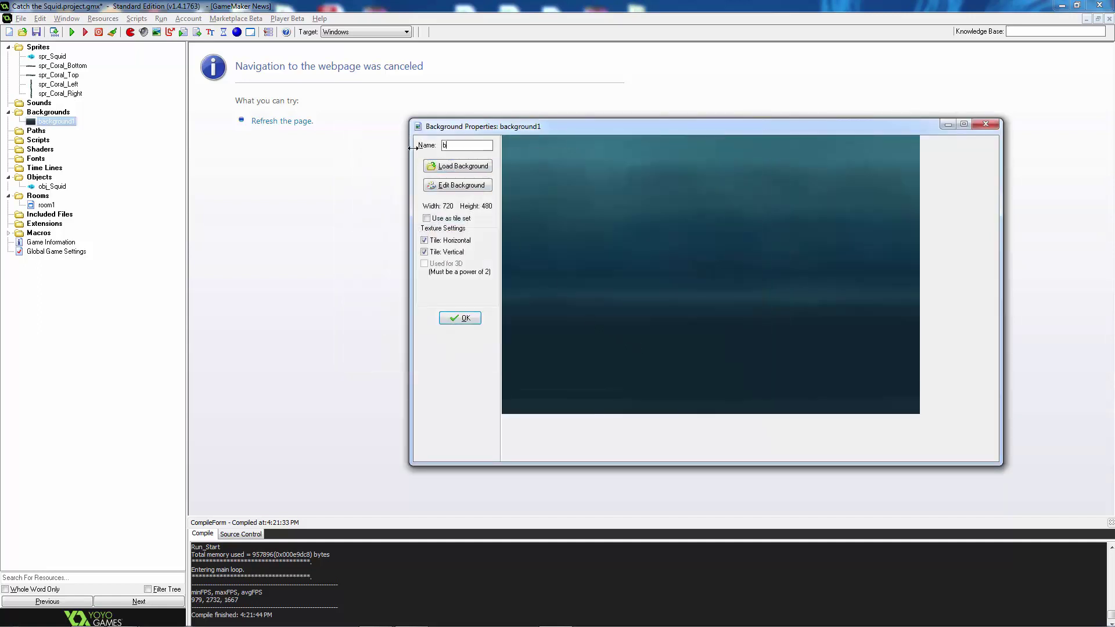
type("gd_Ocean")
left_click(461, 319)
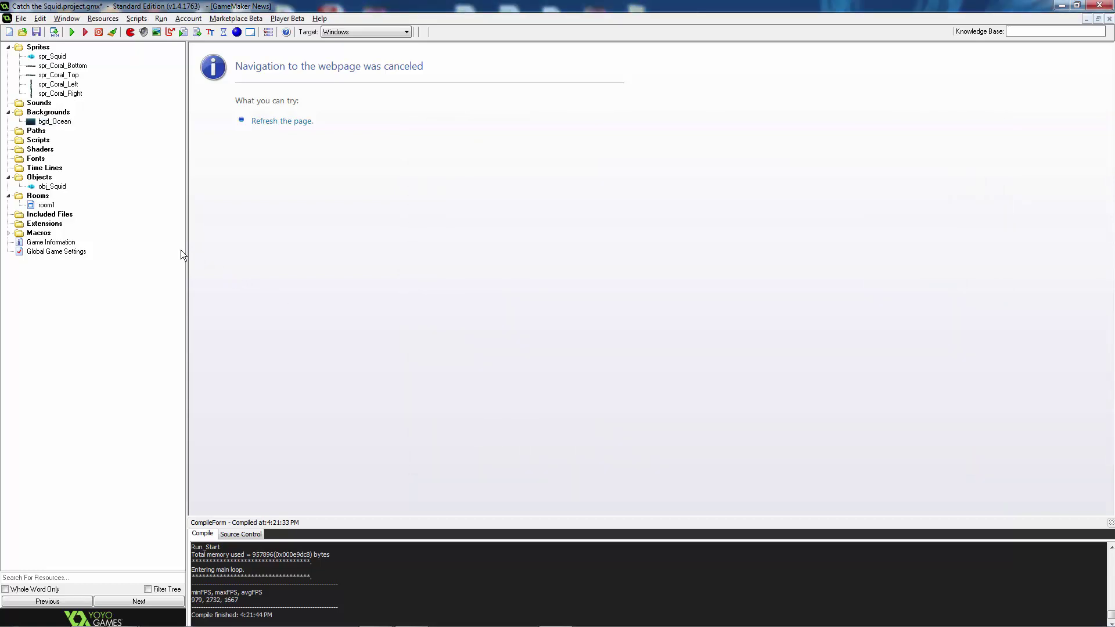
Assign bgd_Ocean to Background 0 of room1
double_click(45, 206)
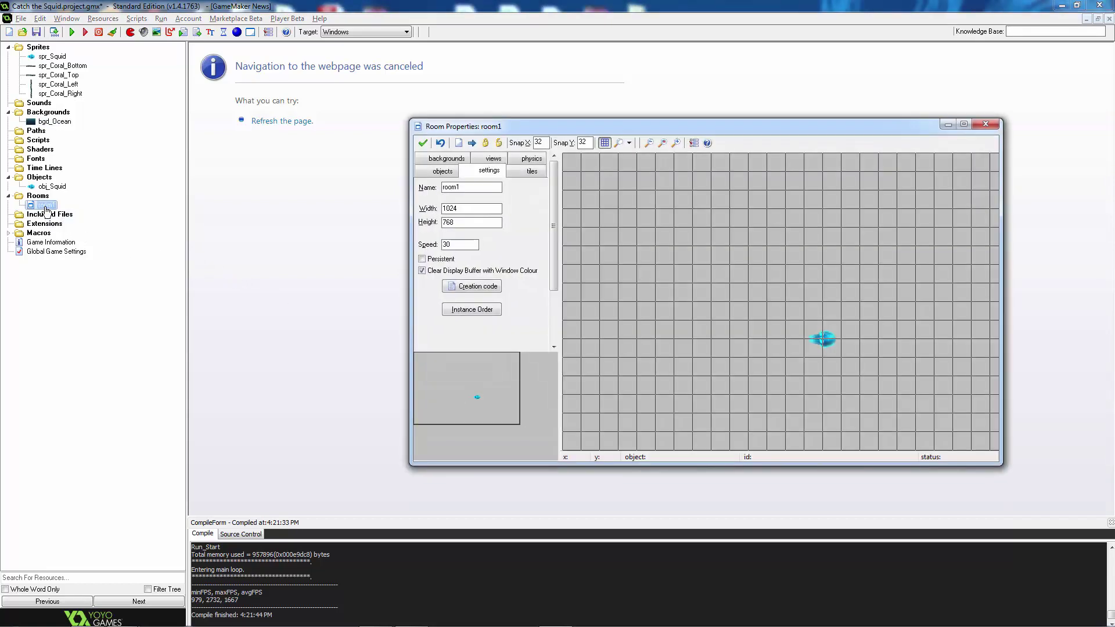
left_click(454, 160)
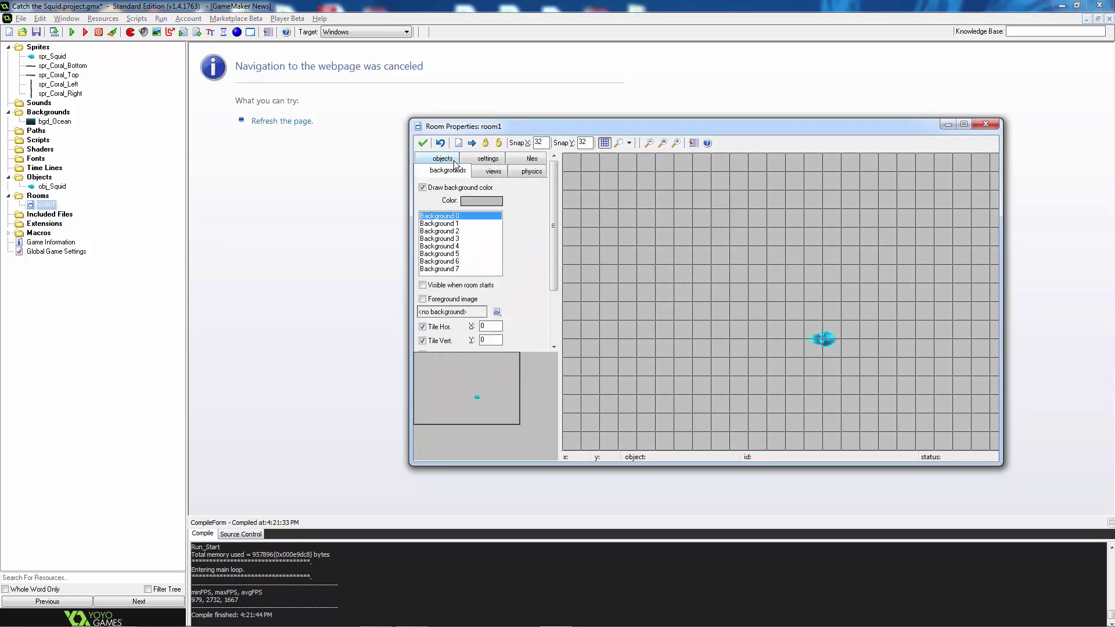
left_click(496, 313)
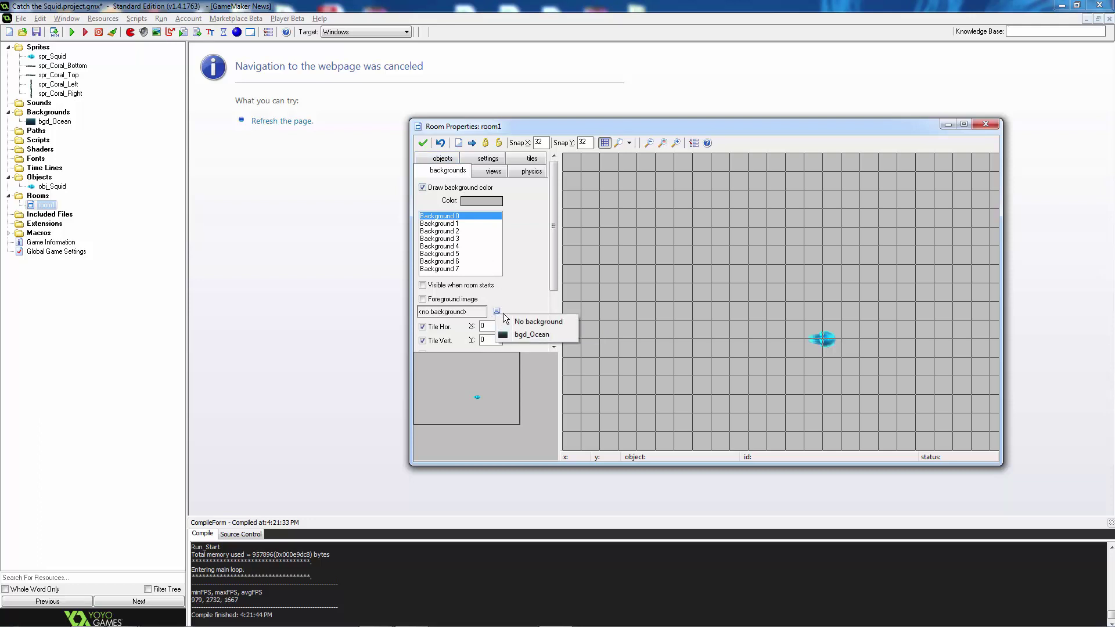
left_click(532, 335)
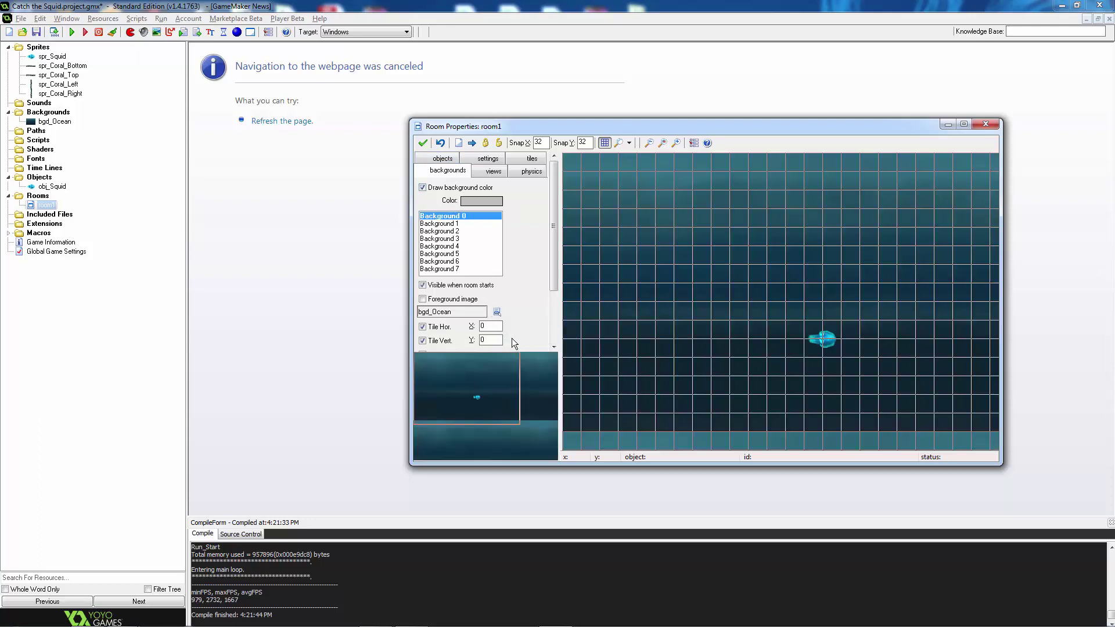
Turn off horizontal and vertical tiling for room1's background, stretch it over the room instead, and save the room
left_click(423, 327)
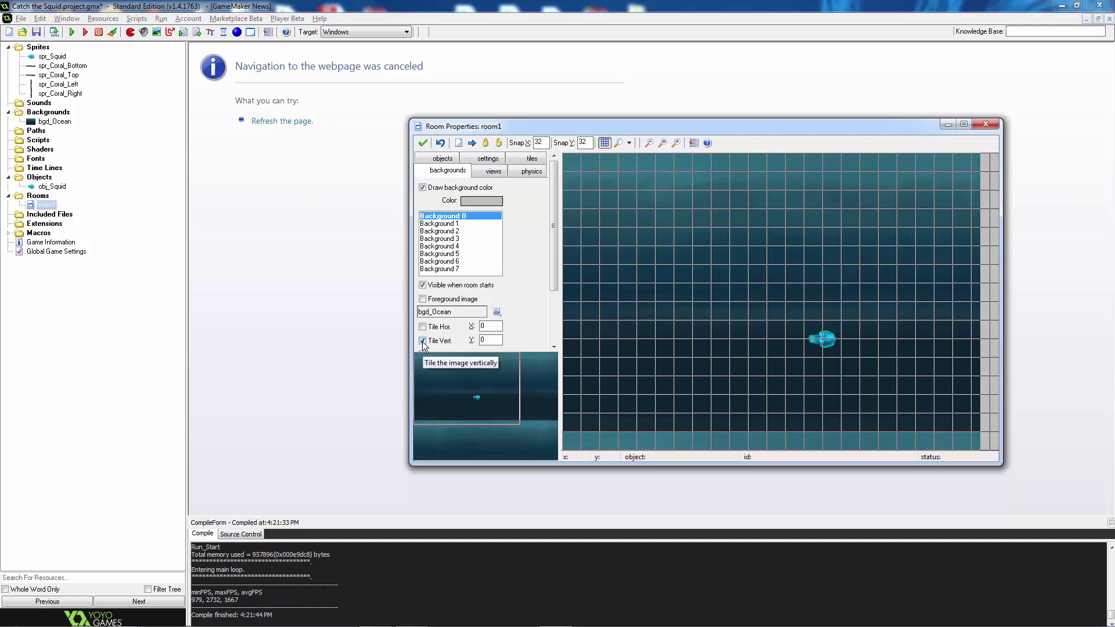
left_click(423, 341)
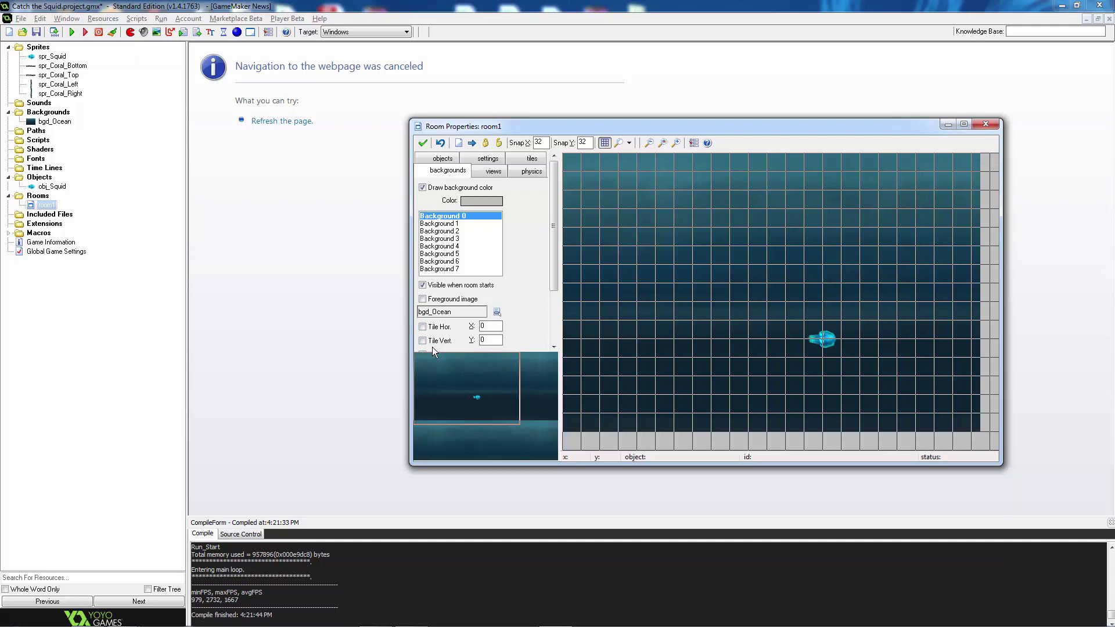
scroll(433, 348, "down", 1)
scroll(433, 348, "down", 1)
left_click(423, 332)
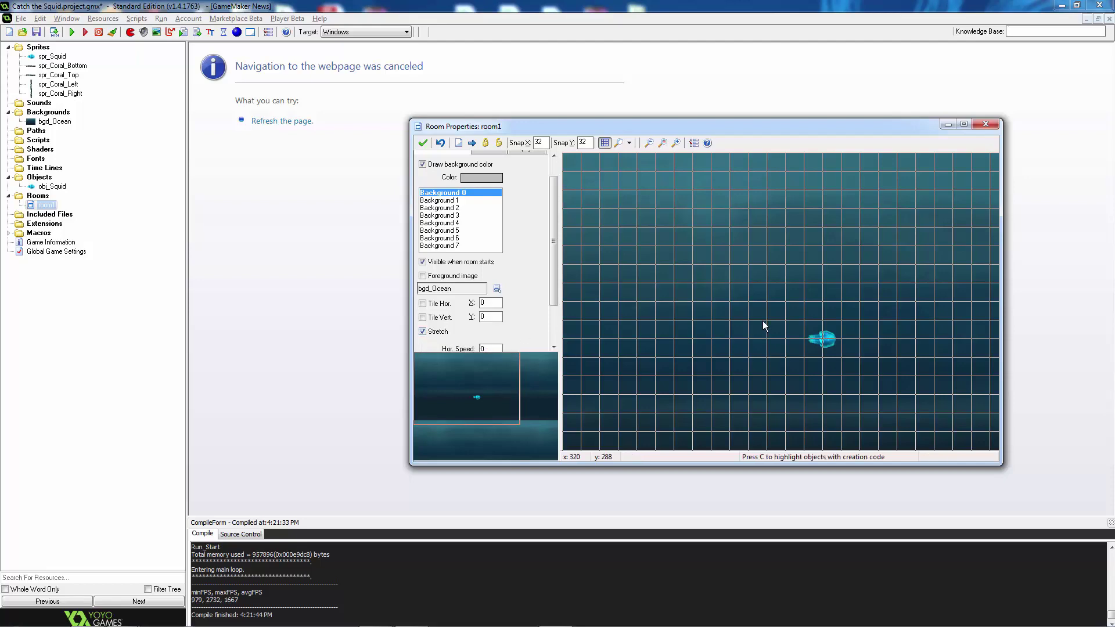
scroll(762, 321, "down", 2)
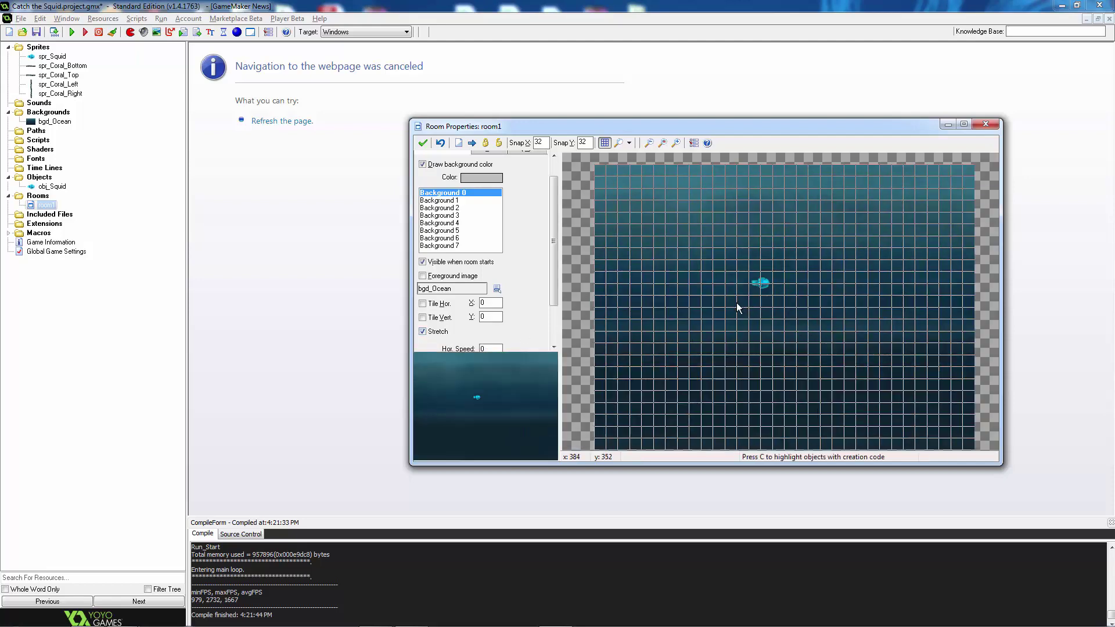
left_click(423, 144)
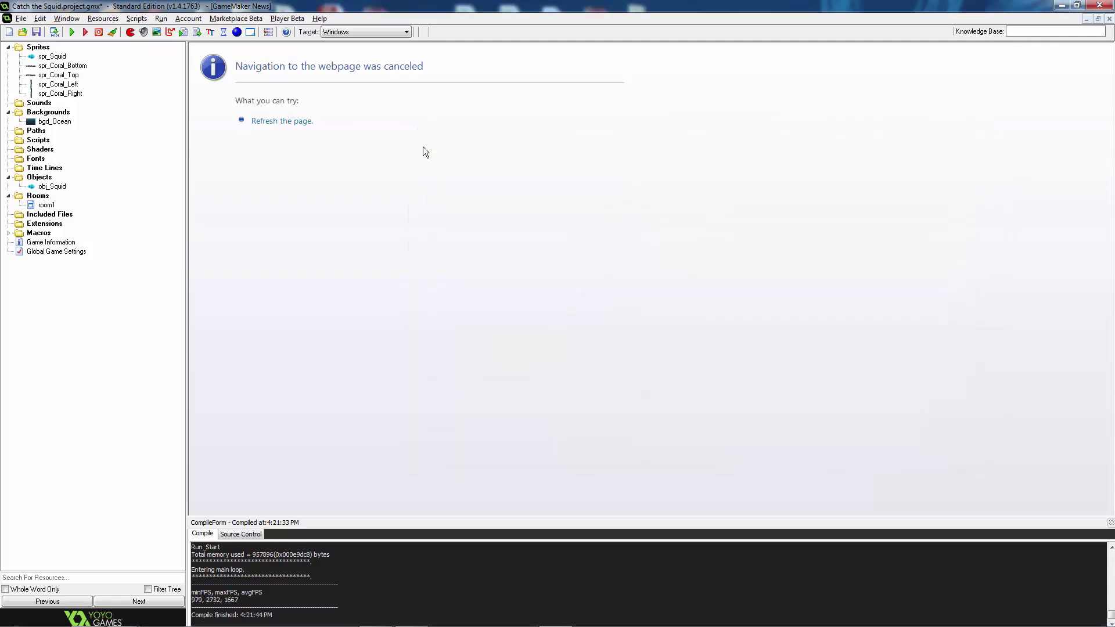
Run the game to check the squid moving over the ocean background, then end the run
left_click(74, 32)
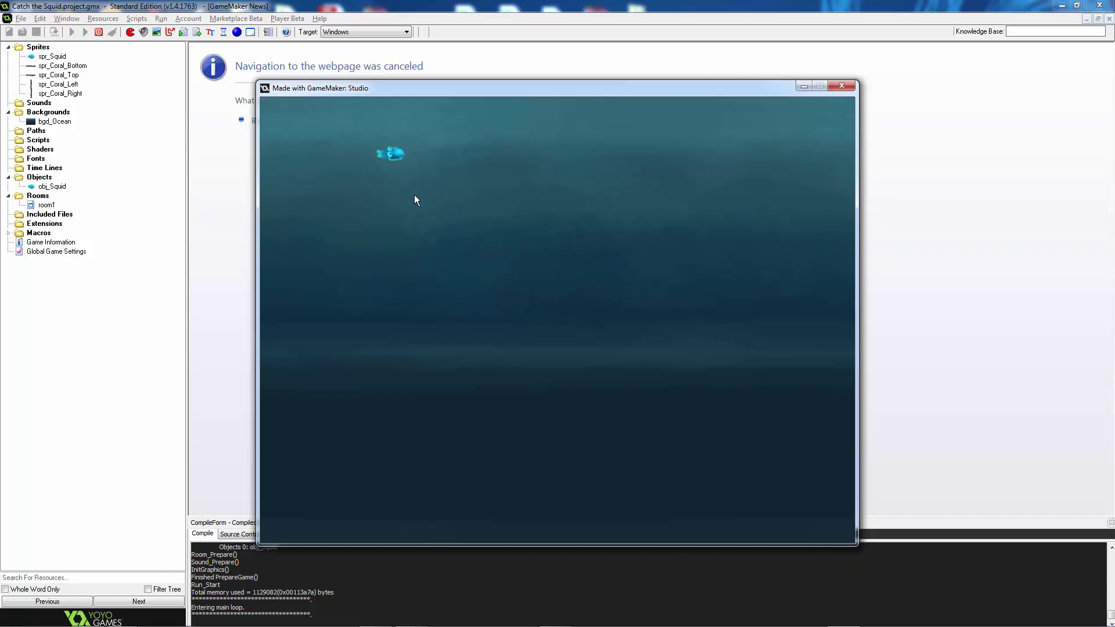
left_click(843, 86)
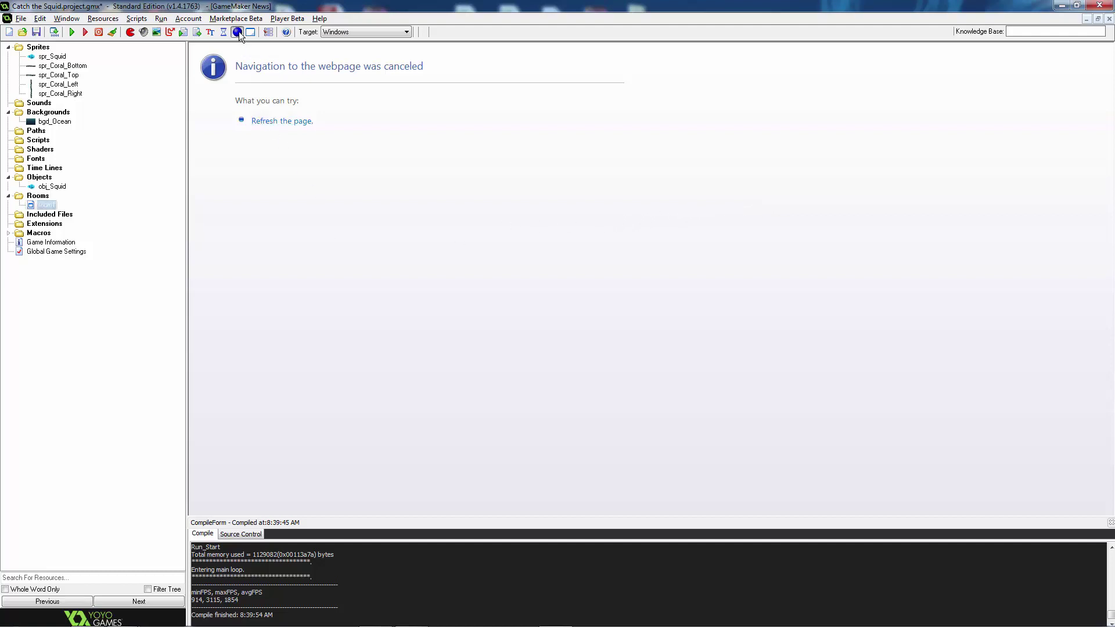
Create a solid object named obj_Coral_Bottom using the sprite spr_Coral_Bottom and save it
left_click(238, 32)
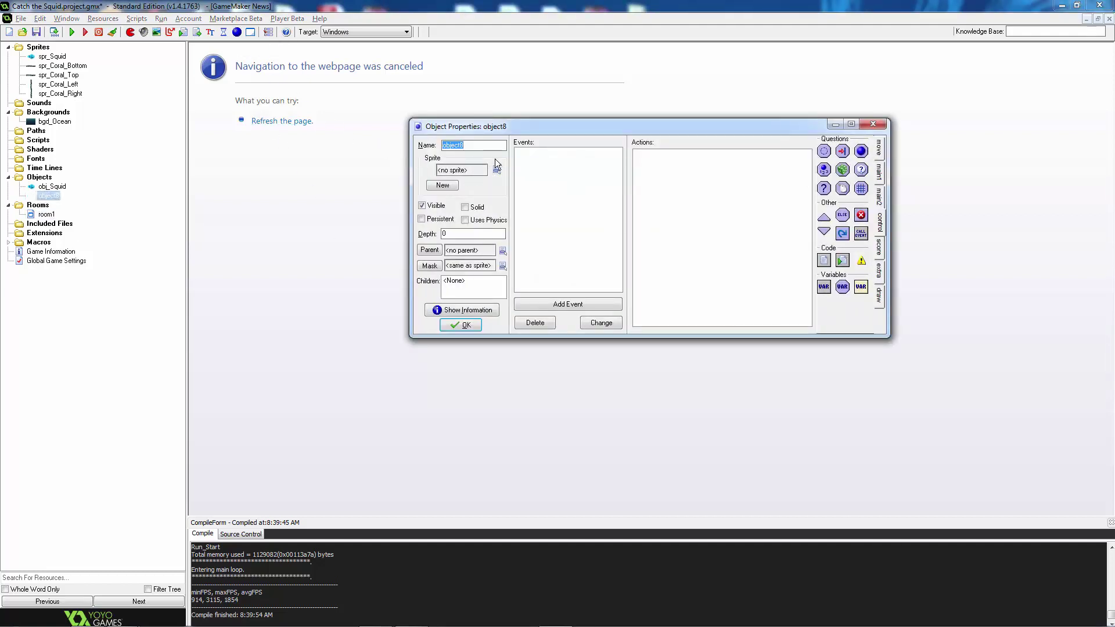
type("oral_Bottom")
left_click(497, 169)
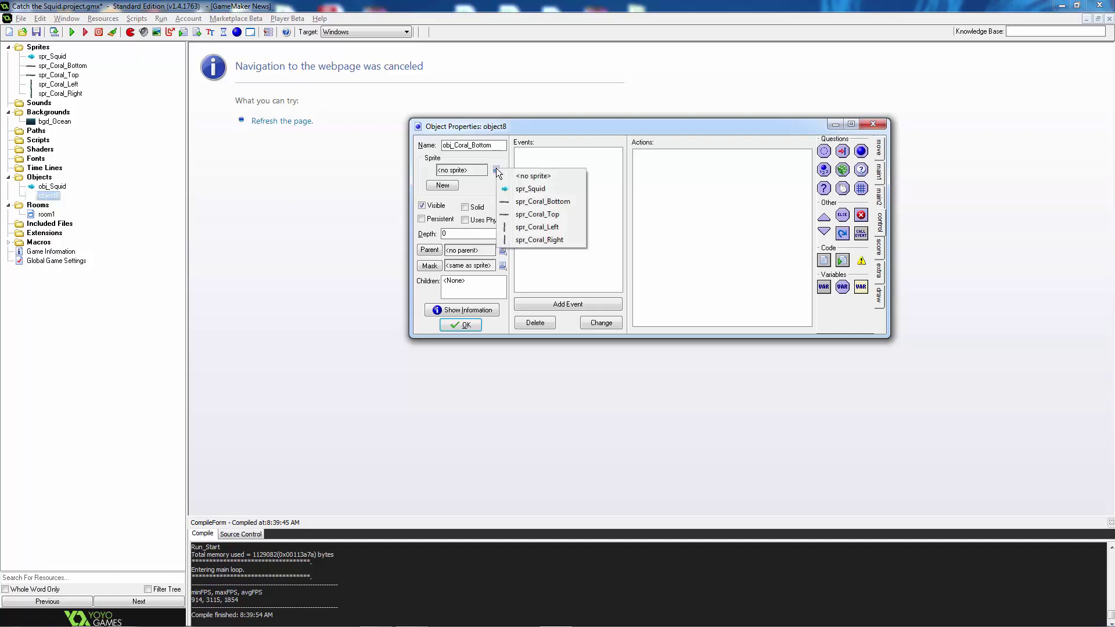
left_click(530, 203)
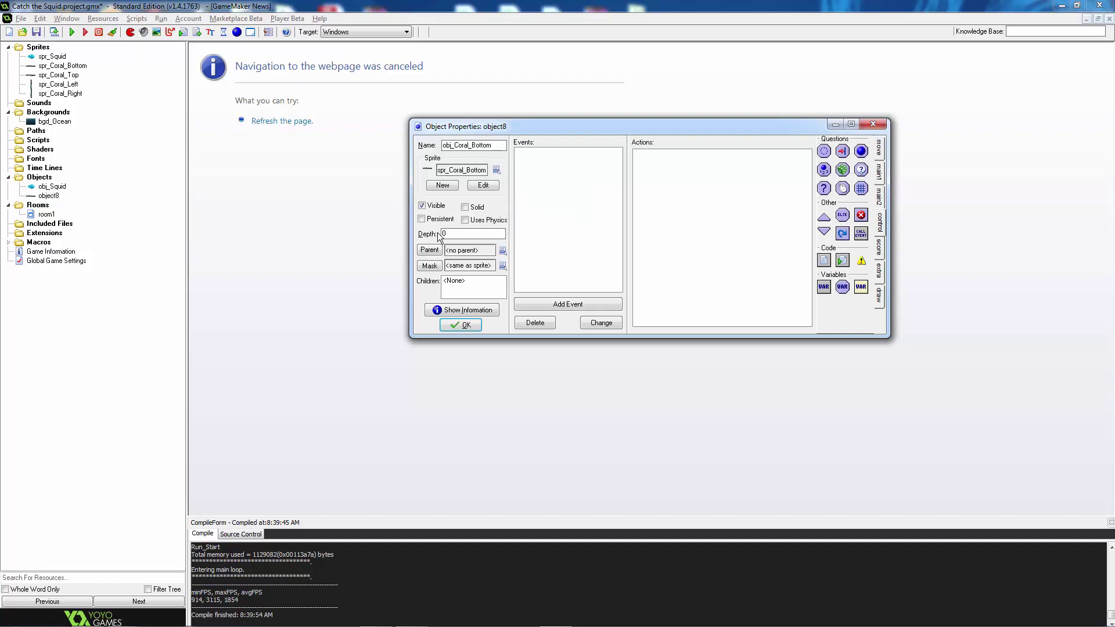
left_click(468, 209)
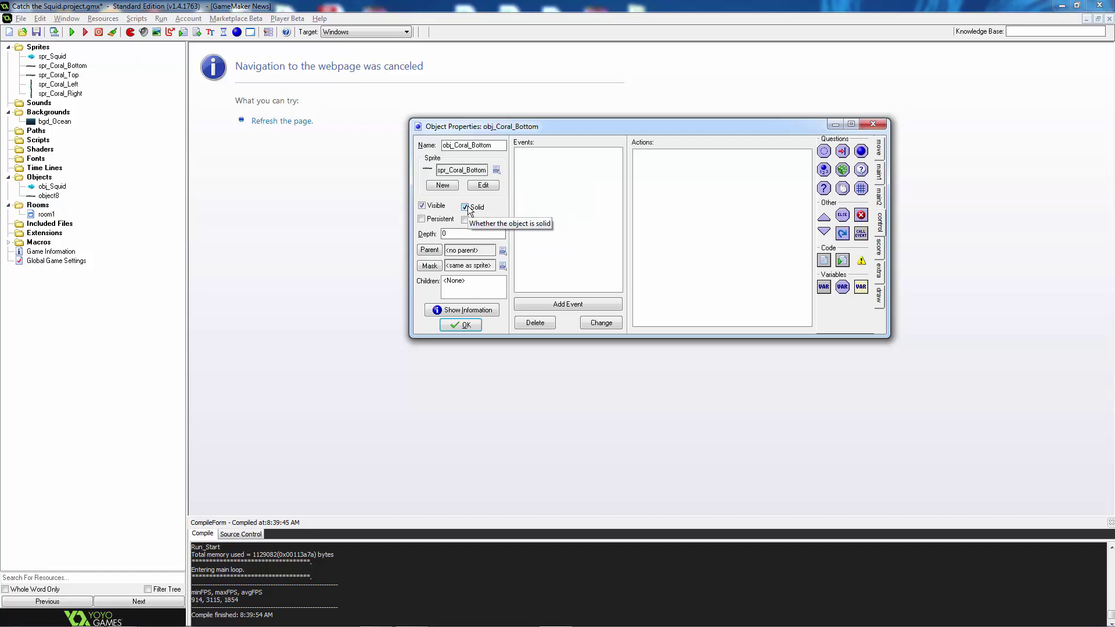
left_click(466, 325)
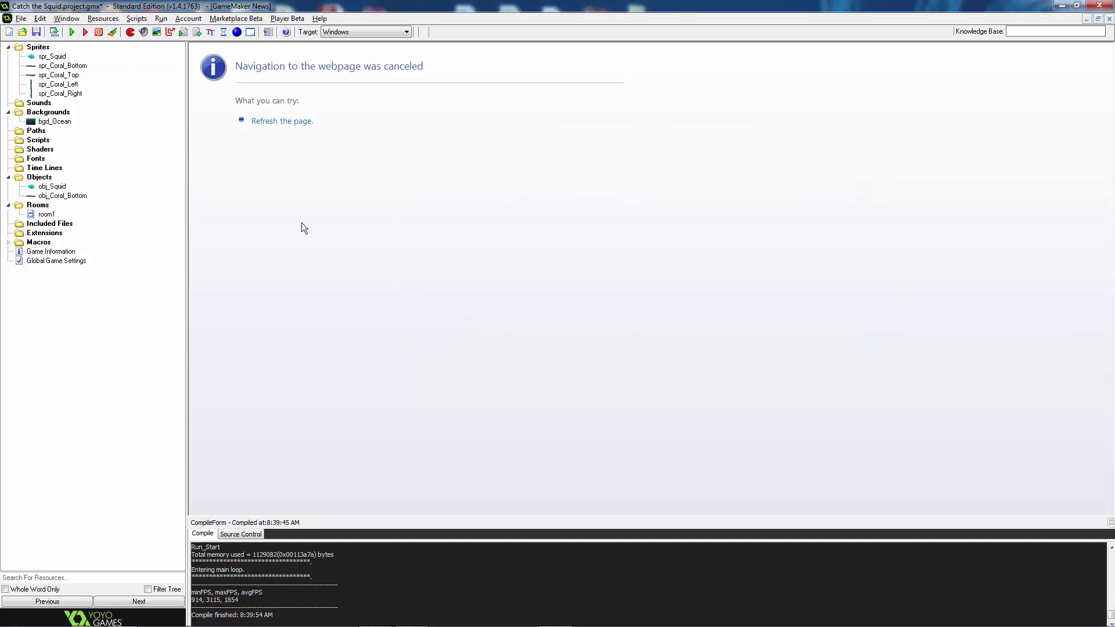
Create a solid object named obj_Coral_Top with sprite spr_Coral_Top and parent obj_Coral_Bottom, and save it
left_click(238, 33)
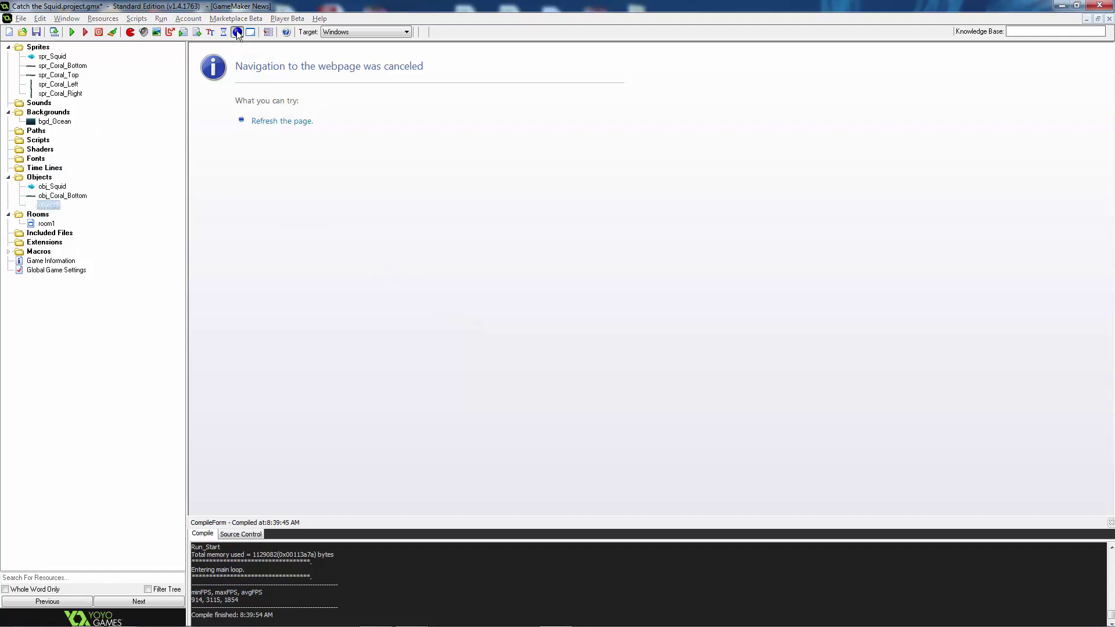
type("o")
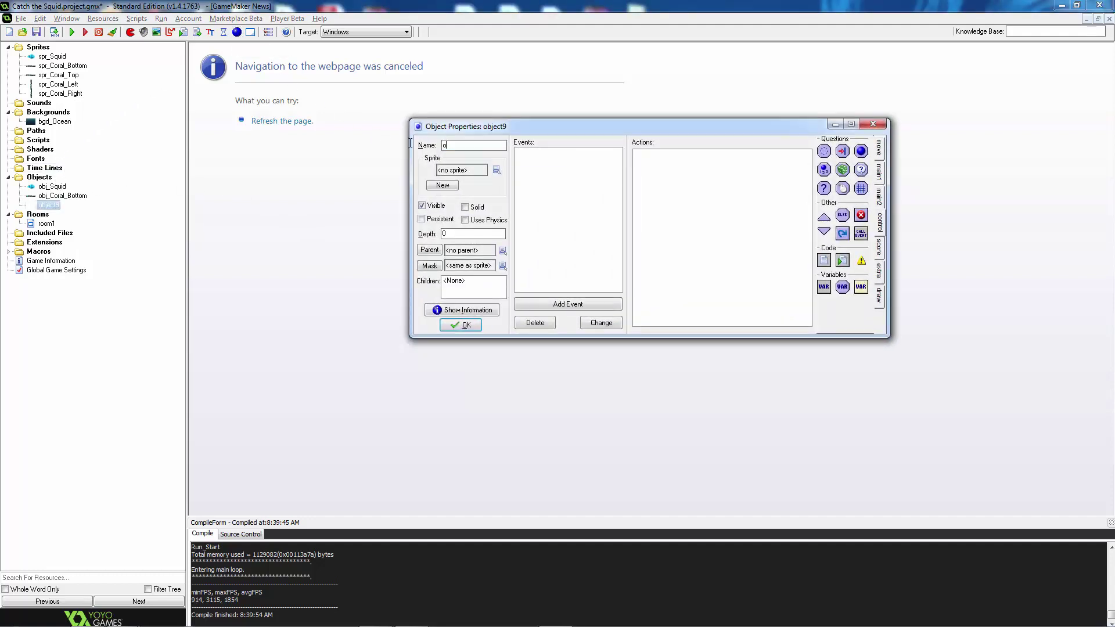
type("bj_Coral_Top")
left_click(497, 170)
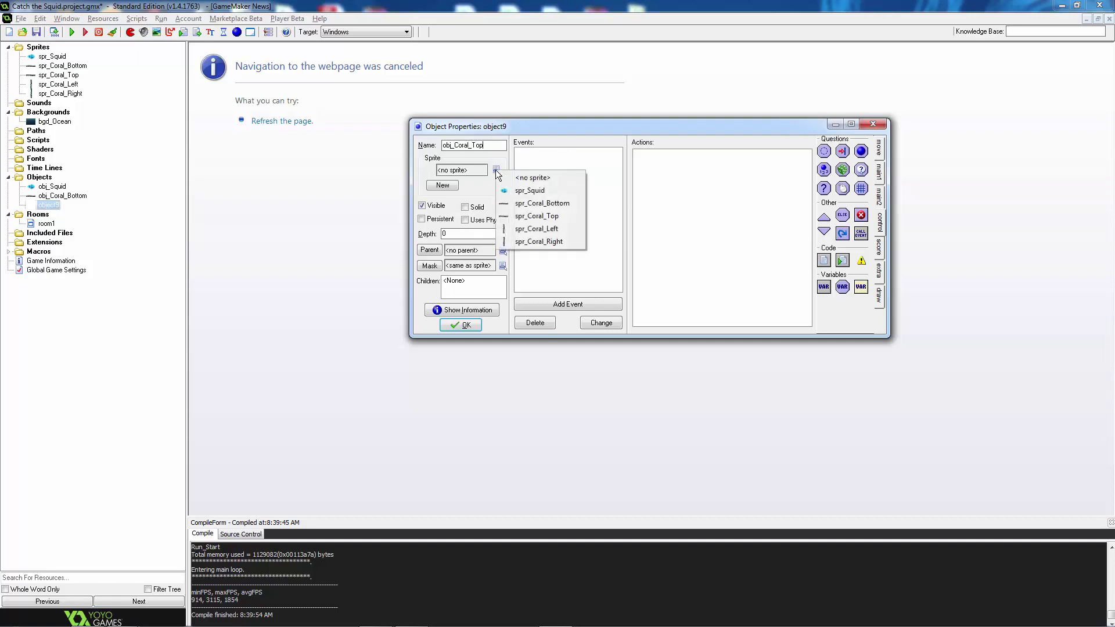
left_click(544, 214)
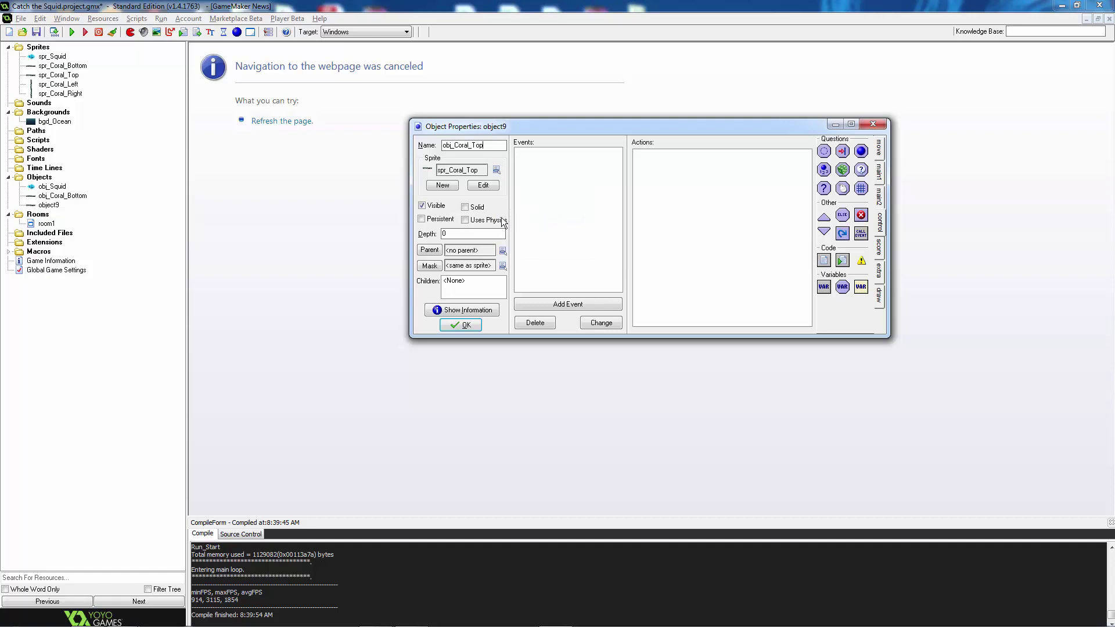
left_click(465, 207)
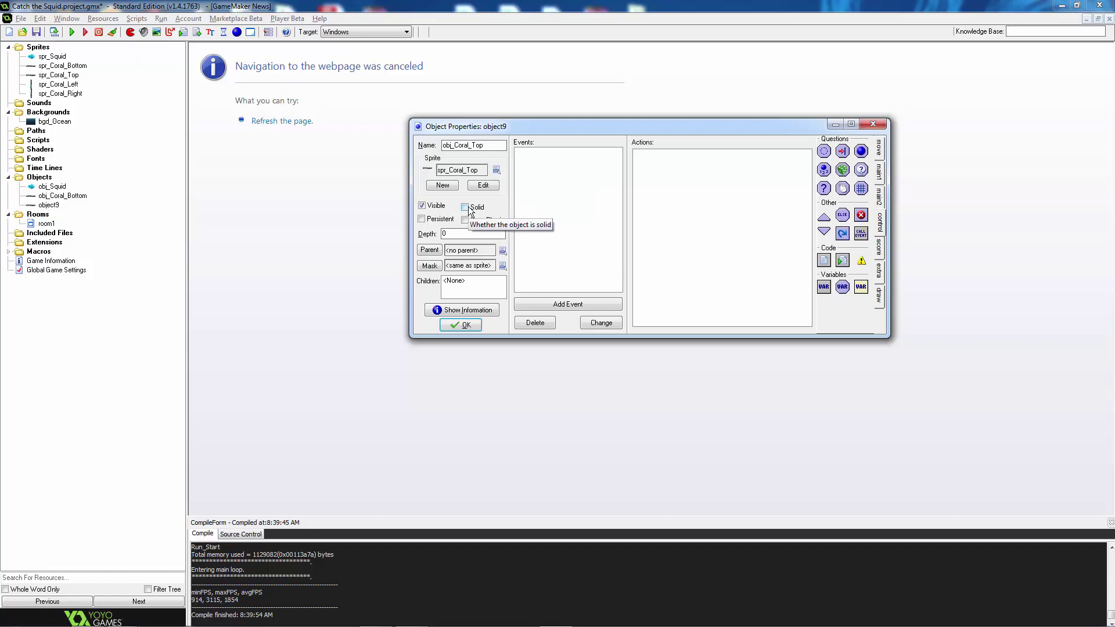
left_click(503, 251)
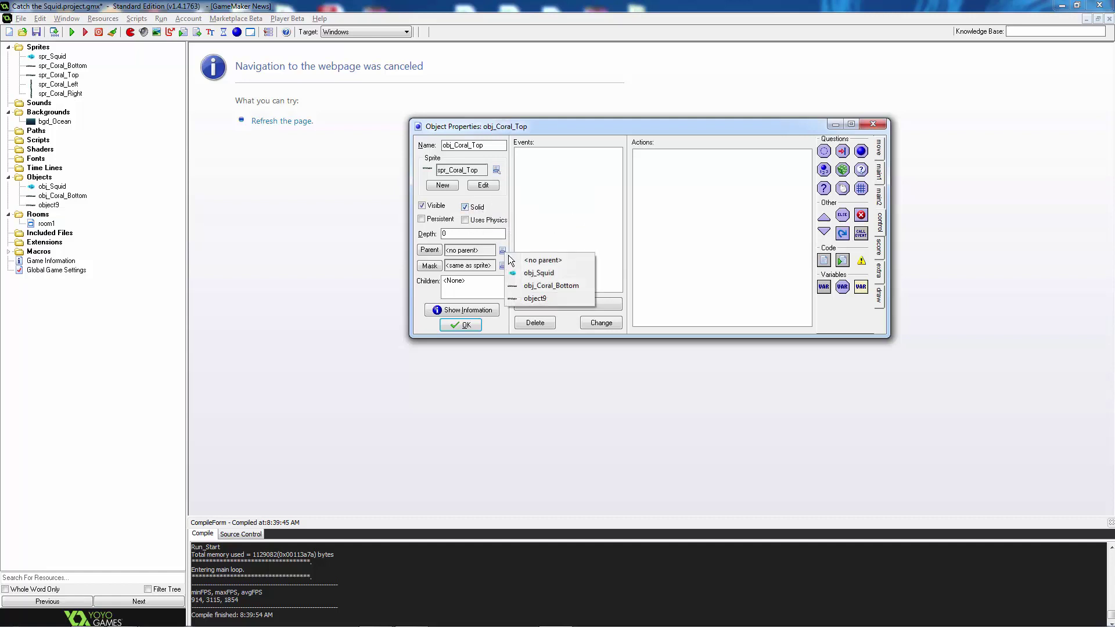
left_click(556, 285)
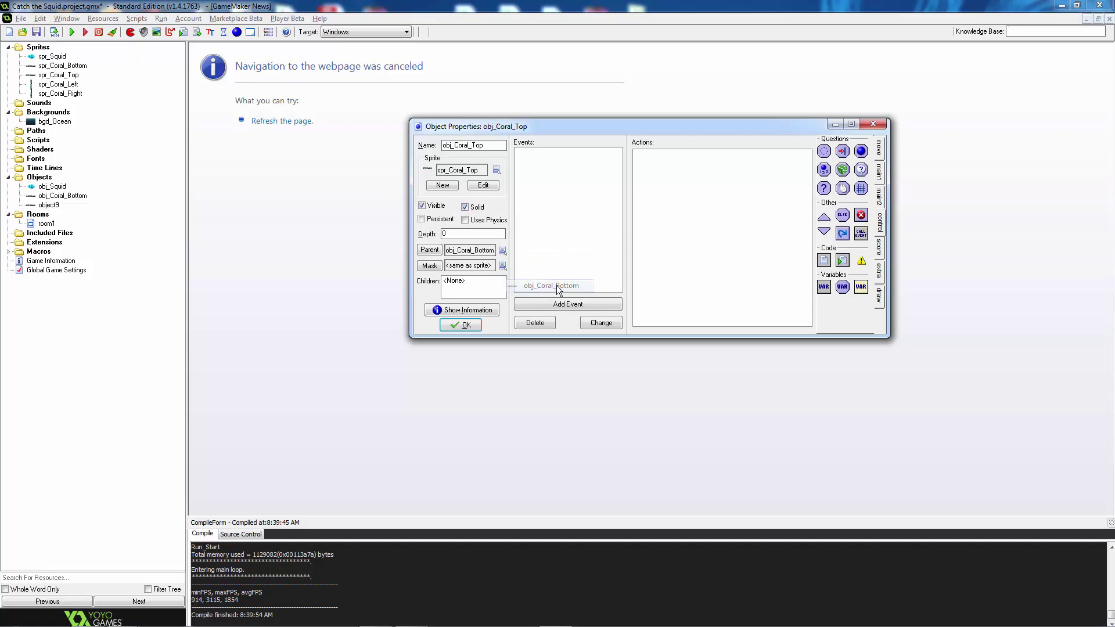
left_click(465, 325)
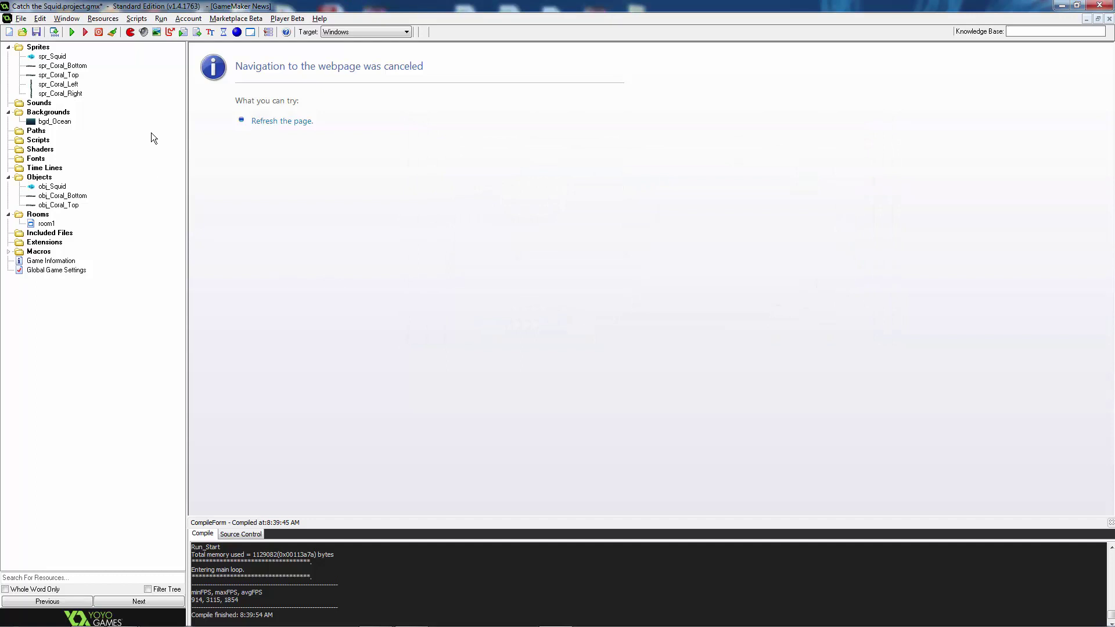
Create a solid object named obj_Coral_Left with sprite spr_Coral_Left and parent obj_Coral_Bottom, and save it
left_click(237, 32)
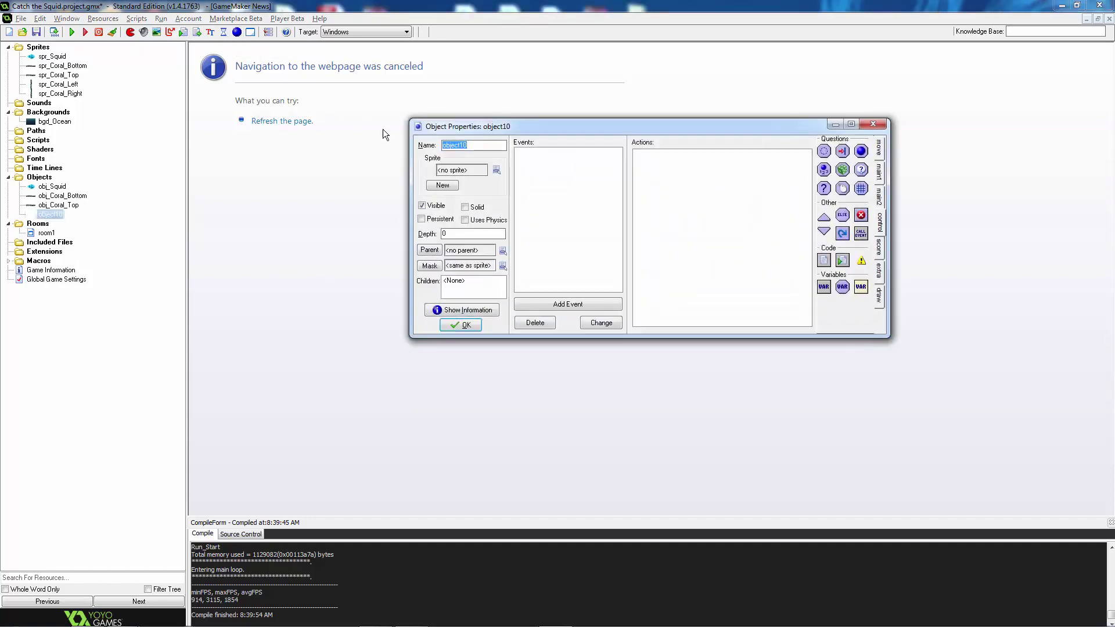
type("obj_Coral_Lef")
left_click(497, 169)
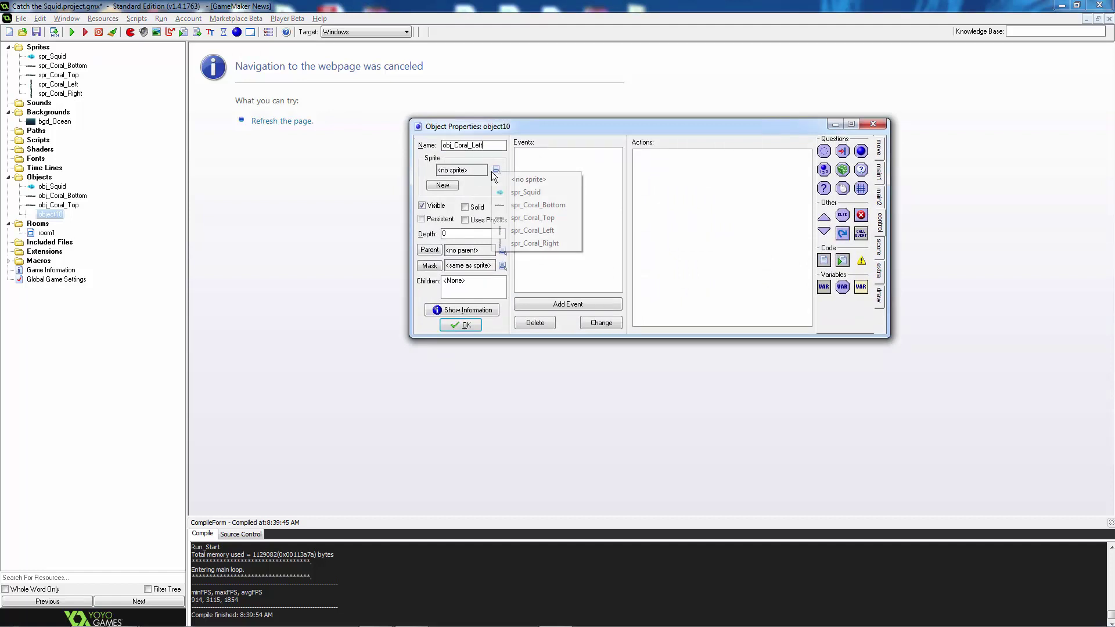
left_click(543, 229)
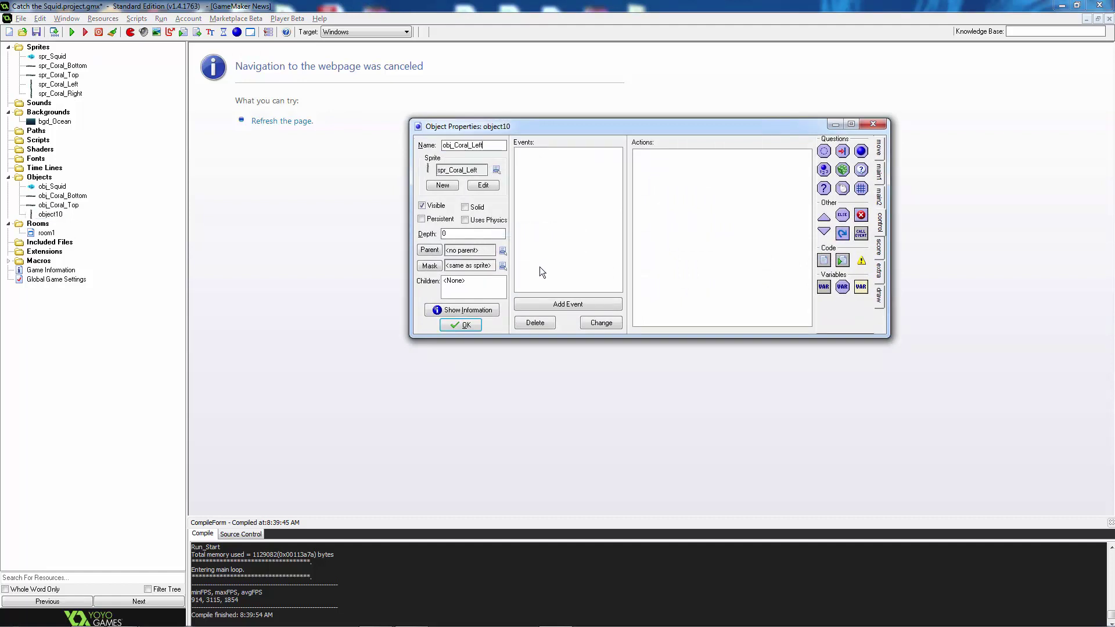
left_click(503, 253)
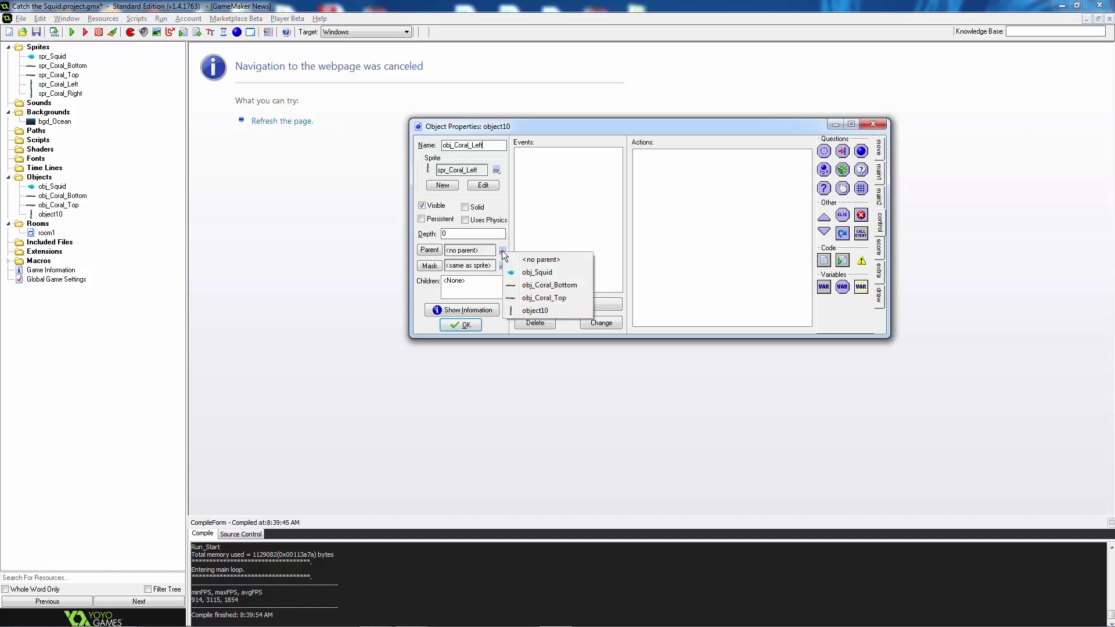
left_click(544, 289)
left_click(465, 207)
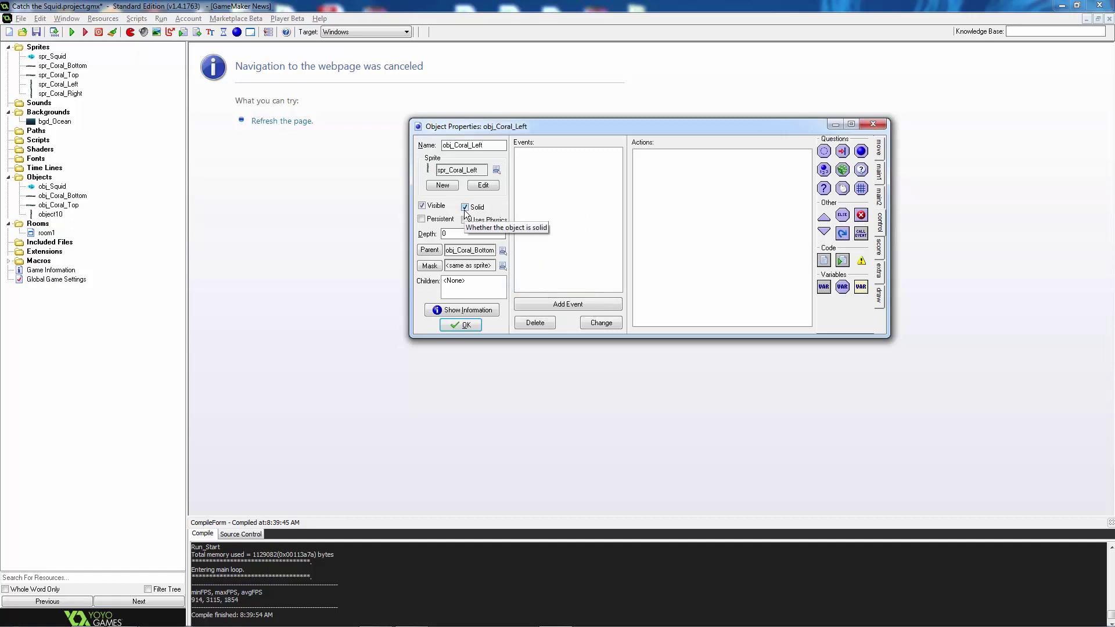
left_click(467, 328)
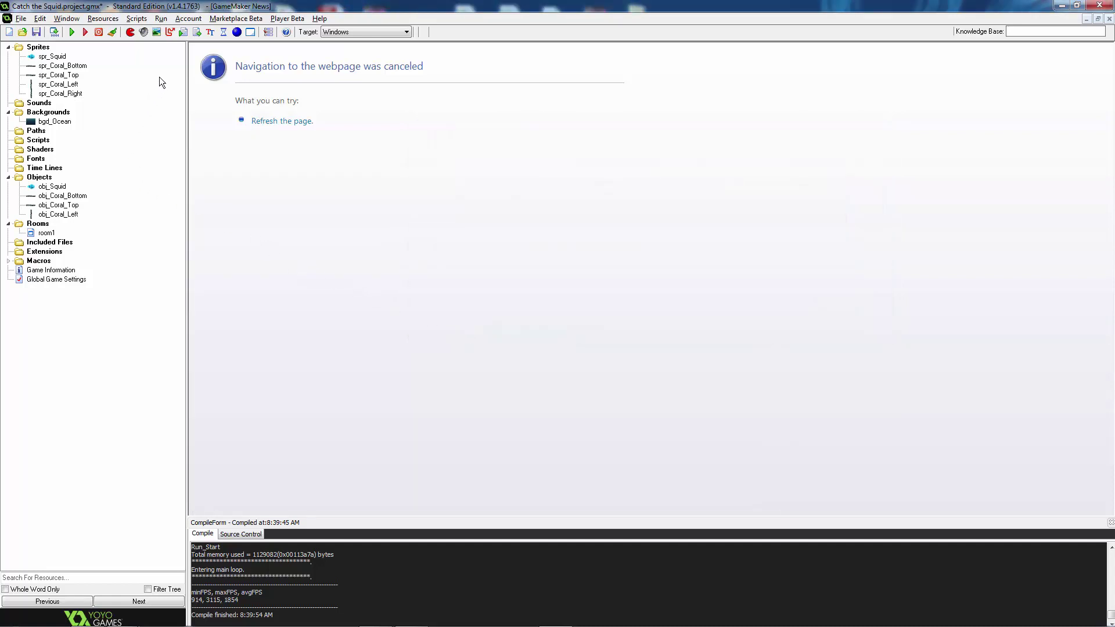
Create a solid object named obj_Coral_Right with sprite spr_Coral_Right and parent obj_Coral_Bottom, and save it
left_click(238, 36)
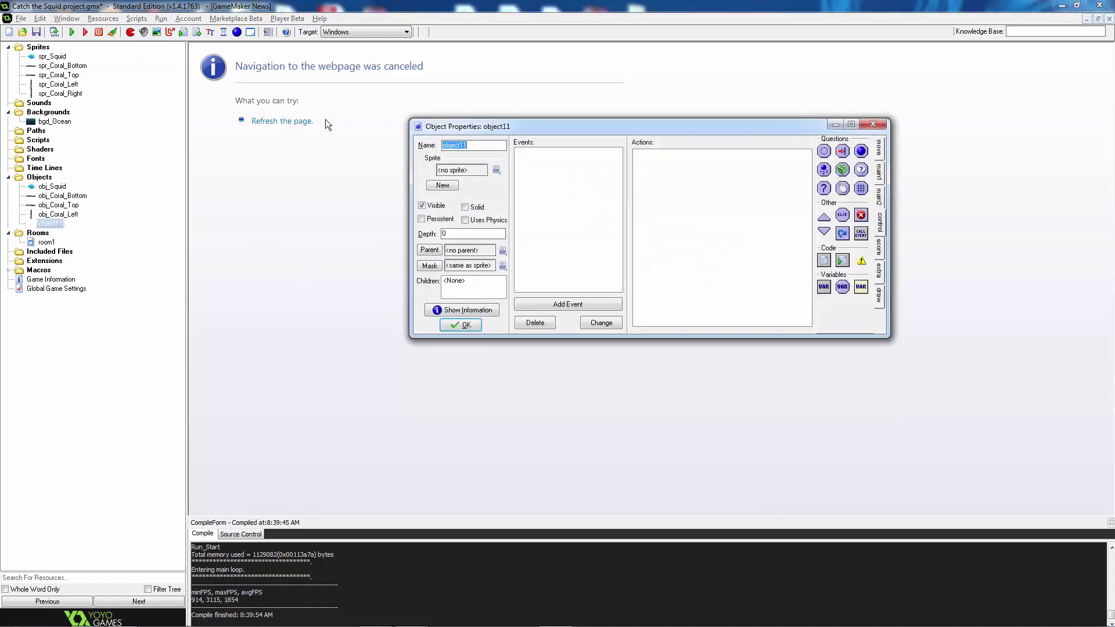
type("ovj")
type("_Coral_Right")
left_click(498, 171)
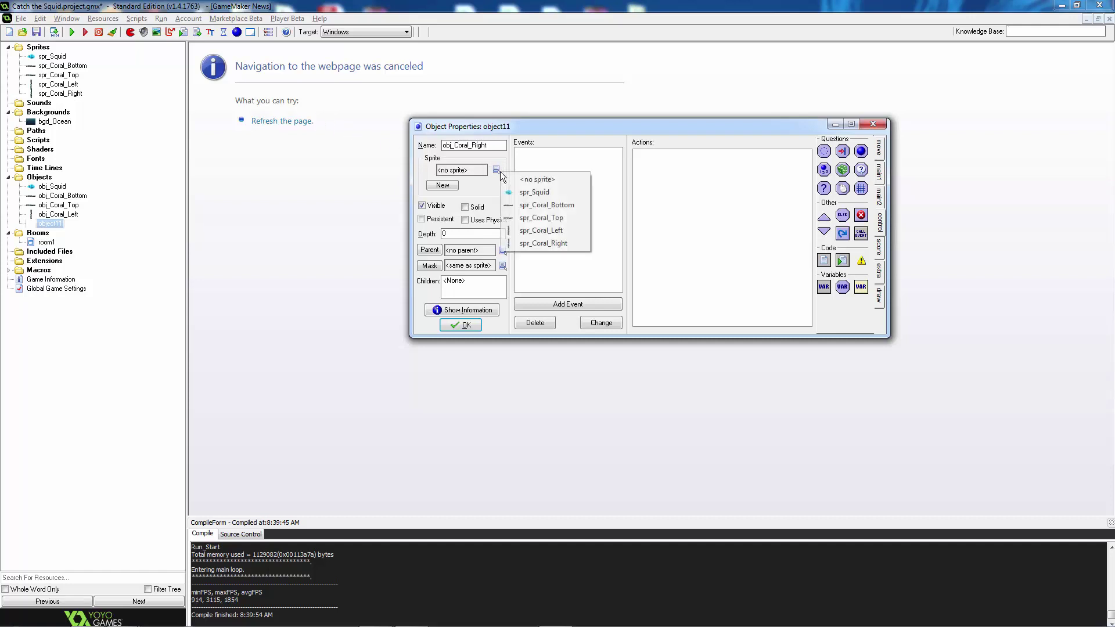
left_click(556, 244)
left_click(475, 208)
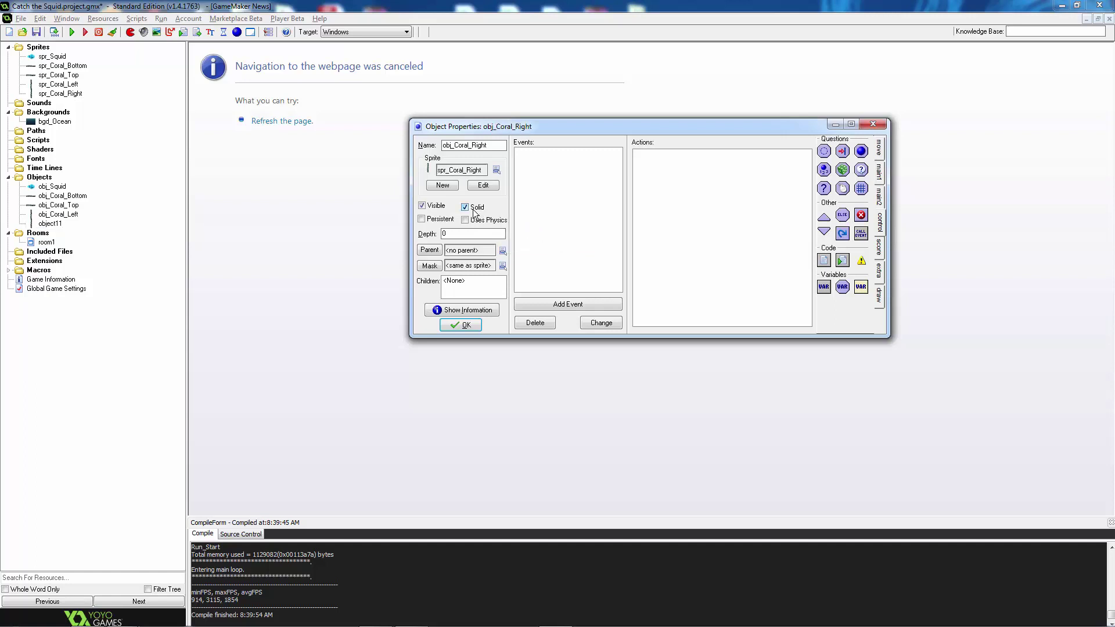
left_click(503, 250)
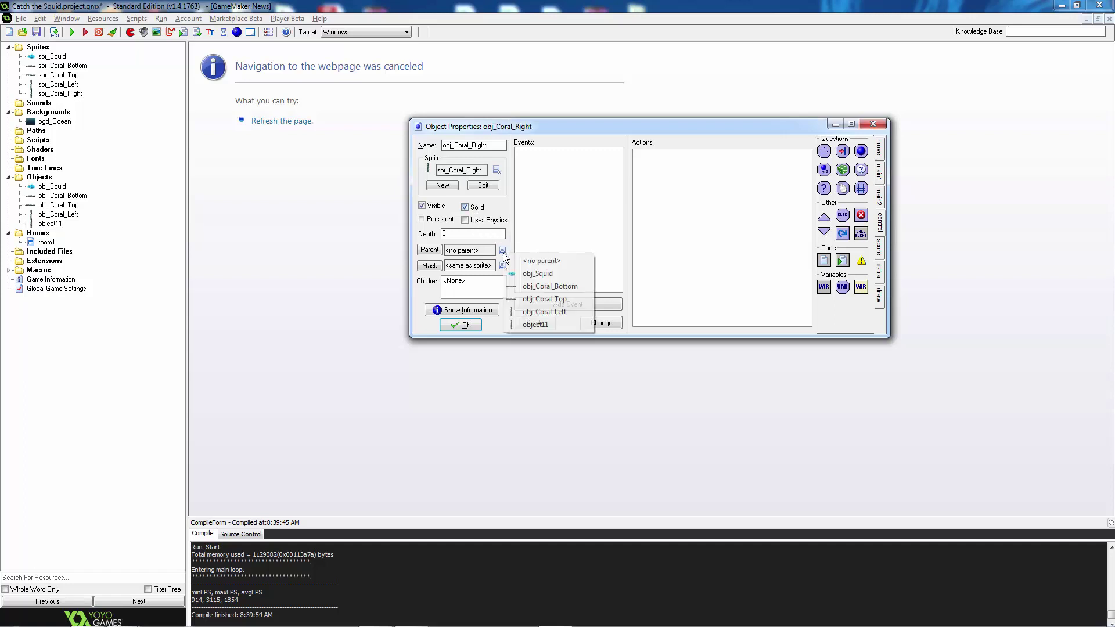
left_click(530, 288)
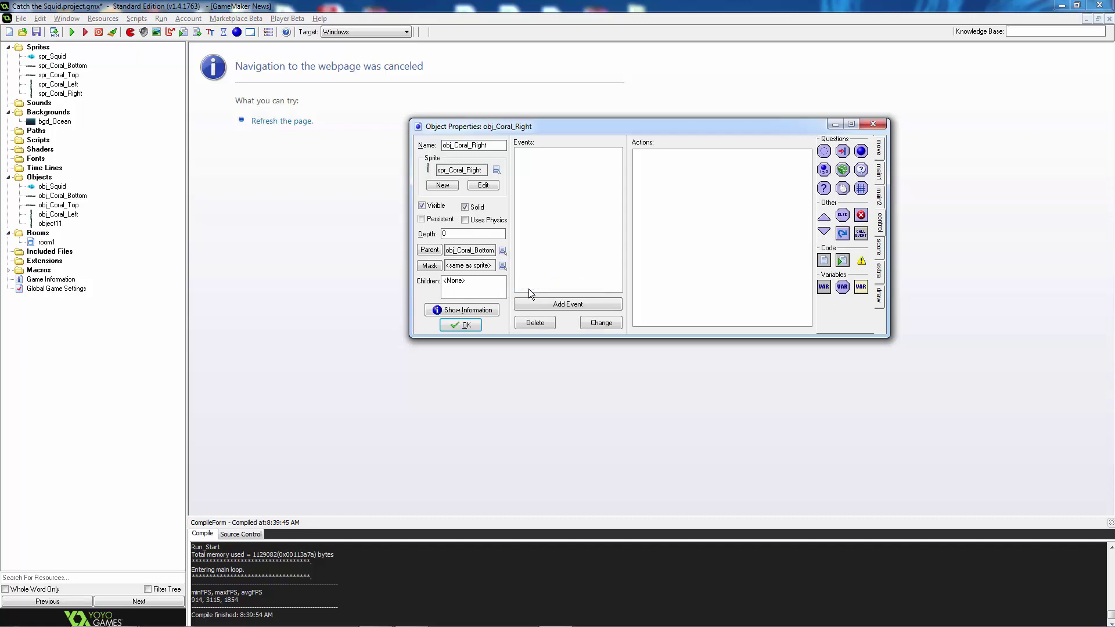
left_click(466, 325)
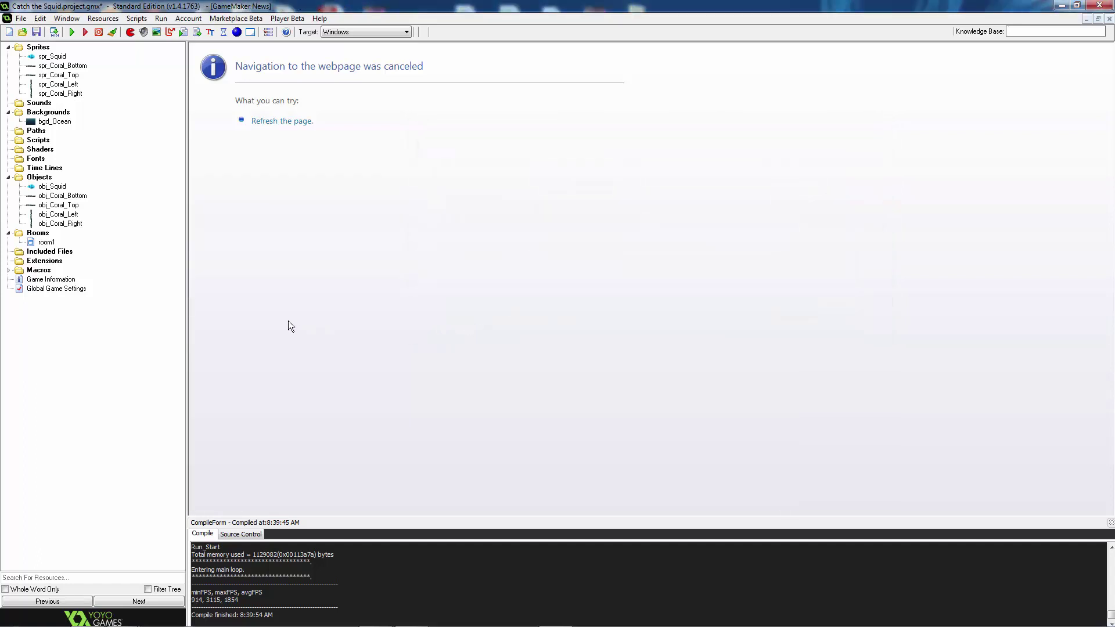
Hide room1's grid and place two obj_Coral_Bottom instances, one along the room's lower-left edge and one at about X 992, Y 576
double_click(47, 242)
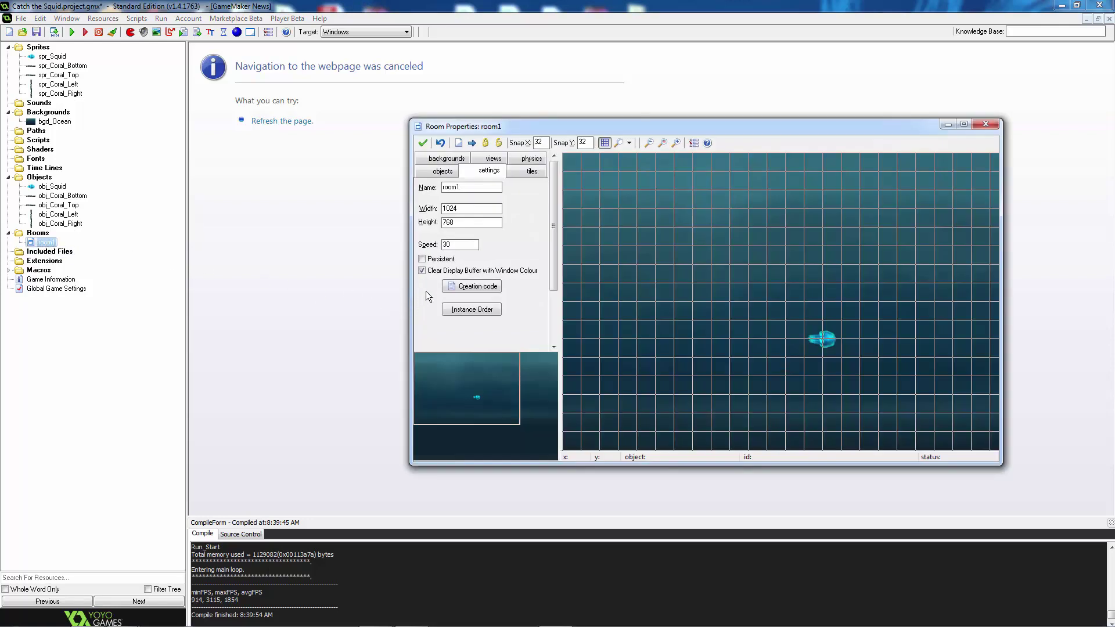
left_click(440, 171)
scroll(788, 315, "down", 1)
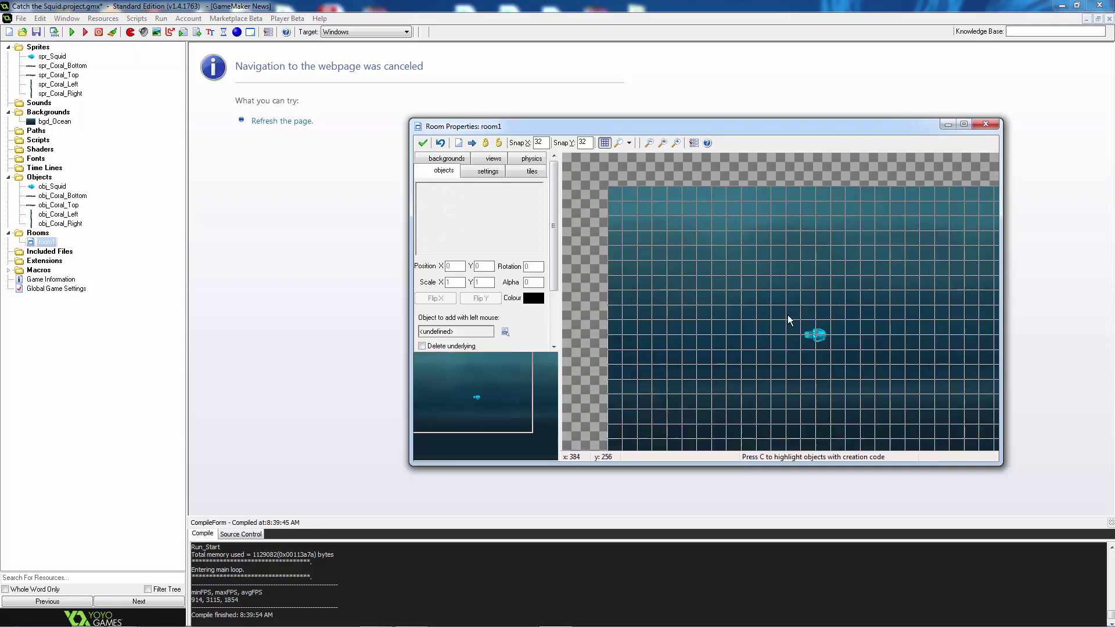
scroll(996, 438, "down", 1)
scroll(577, 179, "down", 1)
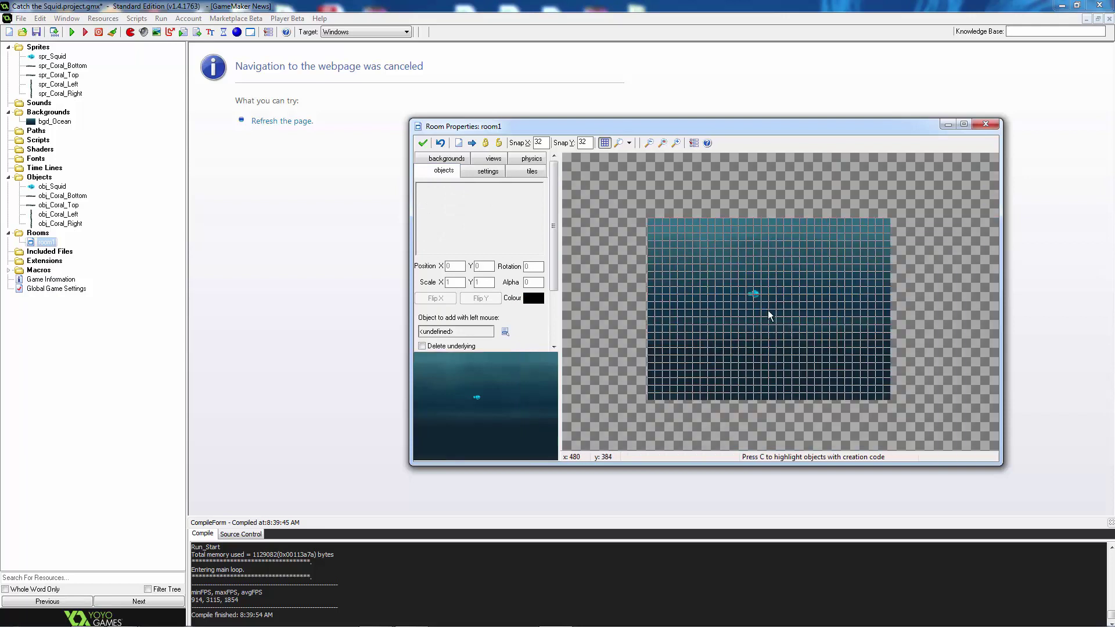
scroll(768, 310, "up", 1)
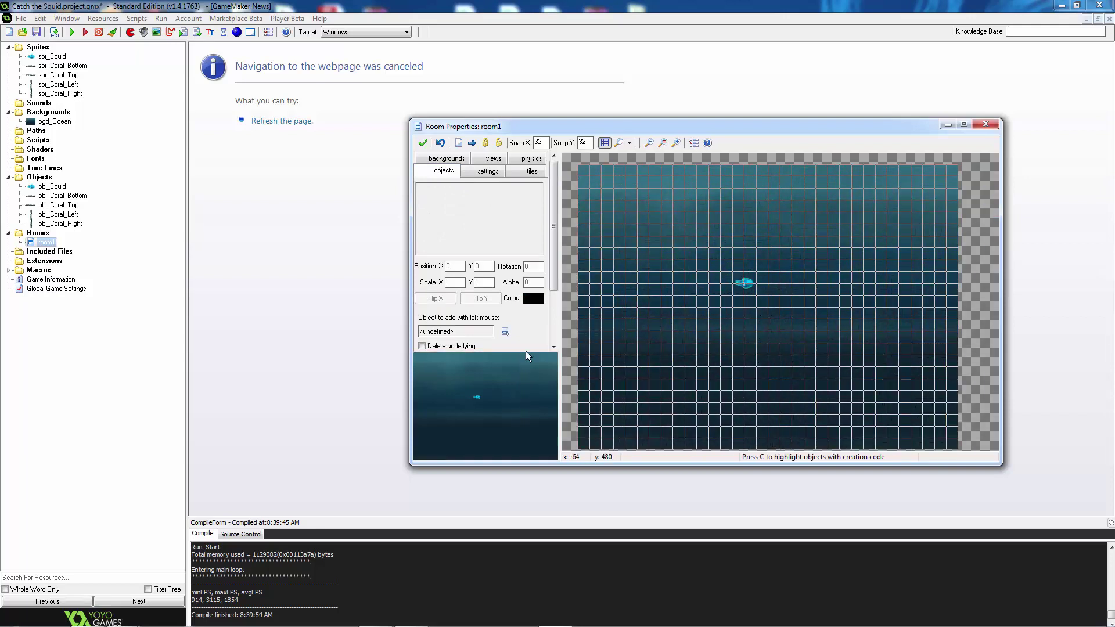
left_click(504, 331)
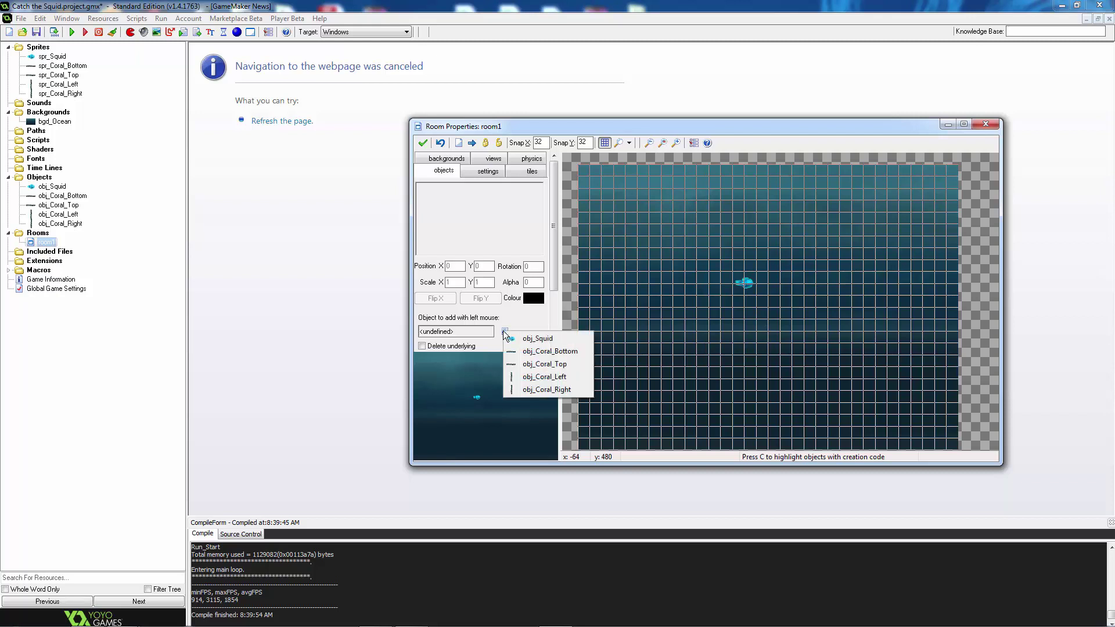
left_click(528, 352)
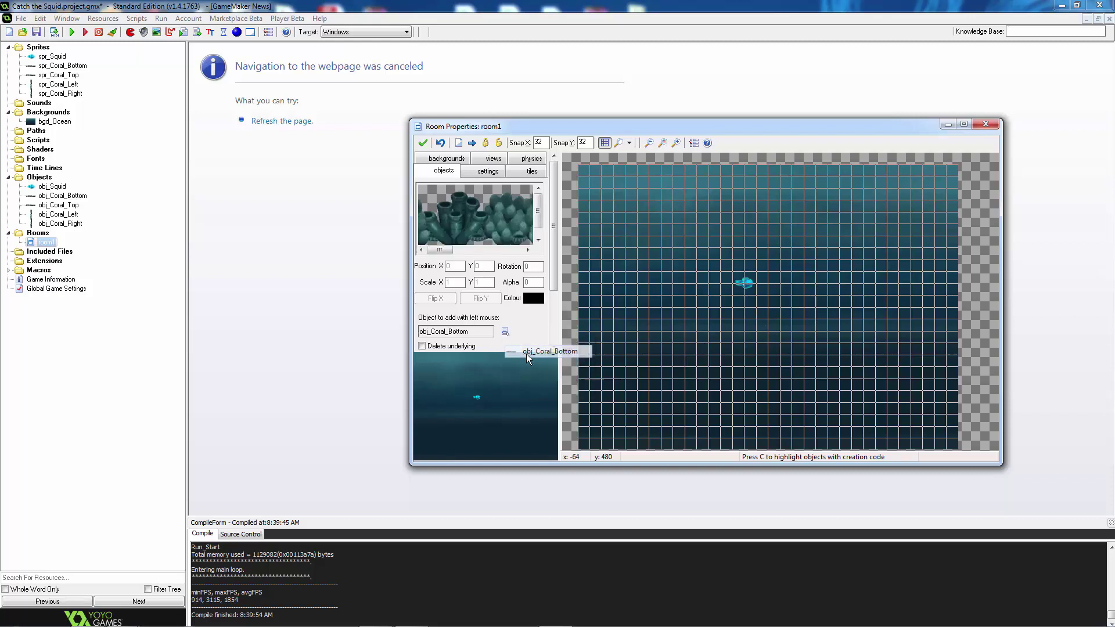
left_click(605, 143)
left_click_drag(930, 285, 701, 450)
left_click_drag(975, 444, 952, 384)
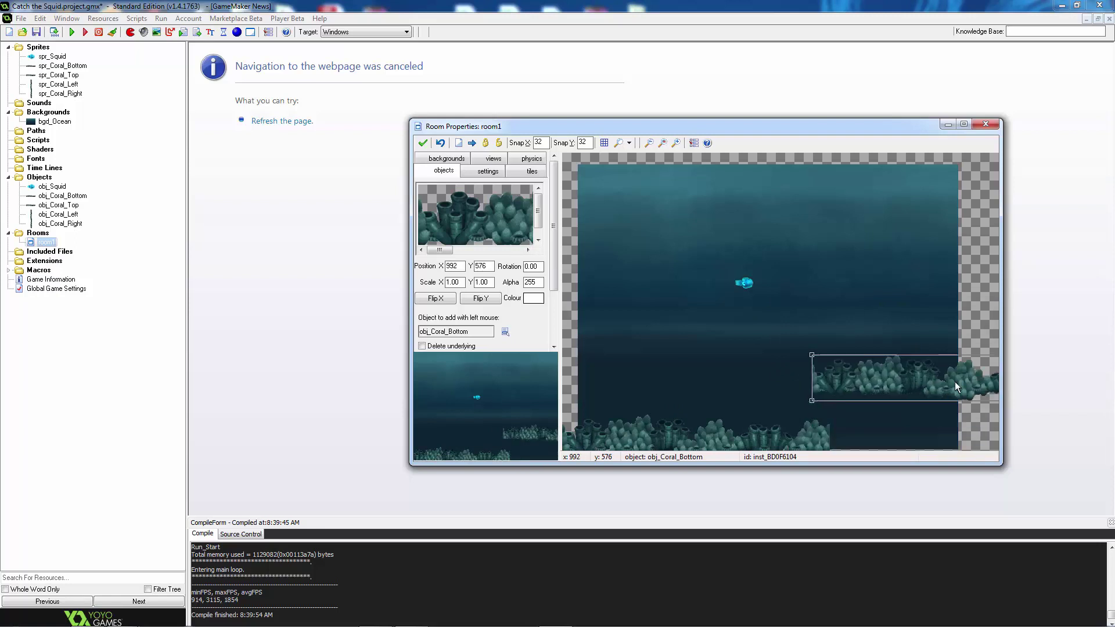
Set room1's horizontal and vertical snap to 1 and move the second bottom coral down beside the first
double_click(583, 143)
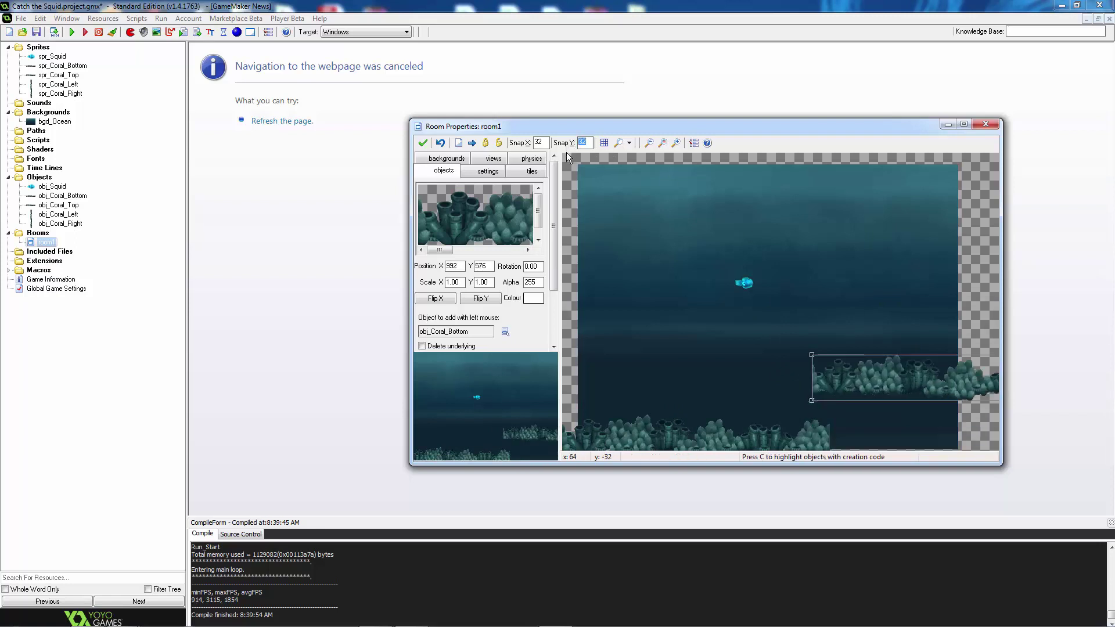
type("1")
key("shift+Tab")
type("1")
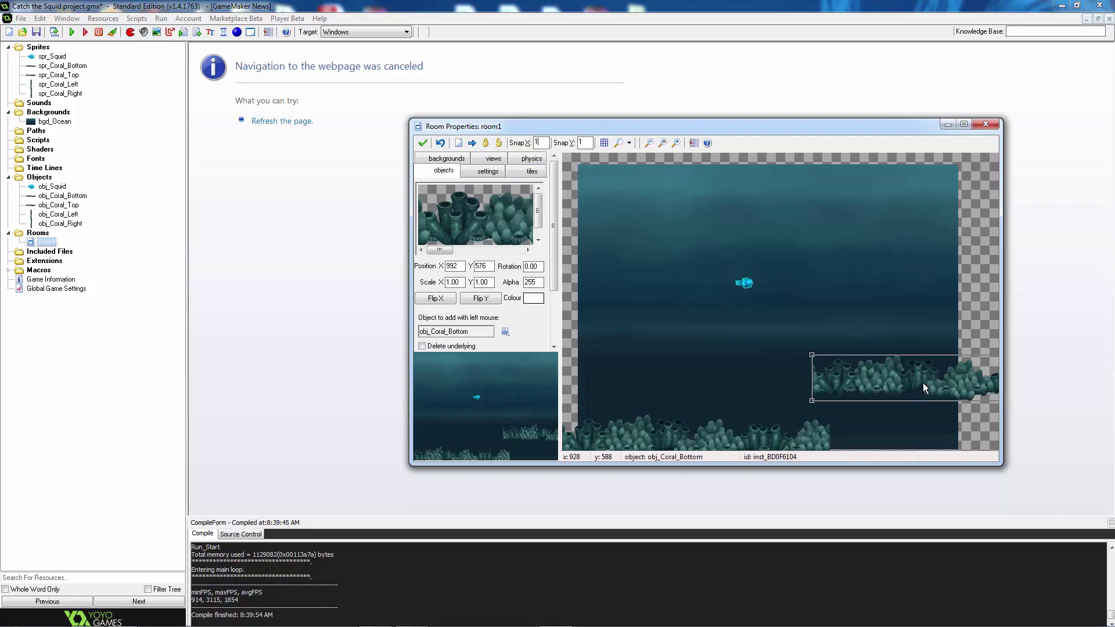
left_click_drag(921, 384, 939, 442)
Set the vertical snap to 32 and align the second bottom coral with the first at X 1042, Y 736
left_click_drag(587, 143, 546, 142)
type("32")
left_click_drag(858, 440, 857, 448)
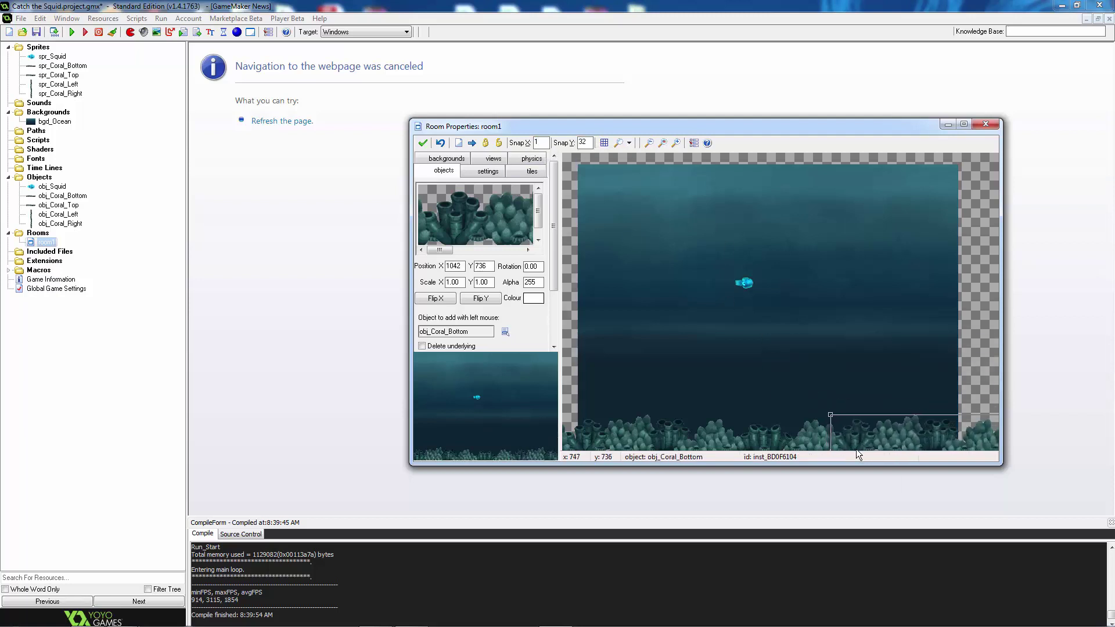
Select obj_Coral_Top as the object to add and place it along the room's upper edge, aligned with the upper-left corner
left_click(506, 332)
left_click(537, 365)
left_click_drag(875, 278, 834, 180)
left_click_drag(578, 183, 567, 182)
Set room1's horizontal snap to 32 and vertical snap to 1, and place obj_Coral_Left along the room's left edge
left_click(507, 332)
left_click(549, 379)
left_click_drag(588, 143, 519, 147)
type("132")
left_click_drag(638, 269, 594, 306)
left_click(960, 299)
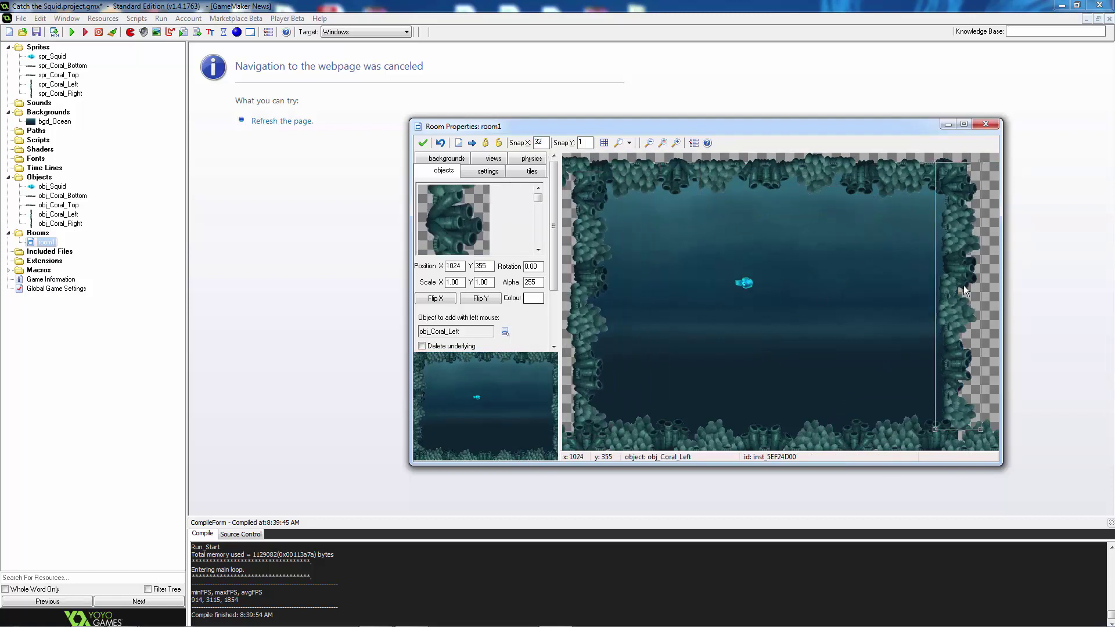
left_click_drag(961, 300, 811, 295)
right_click(812, 295)
left_click(837, 304)
Place an obj_Coral_Right instance along the room's right edge and save room1
left_click(506, 332)
left_click(546, 392)
left_click_drag(934, 290, 951, 303)
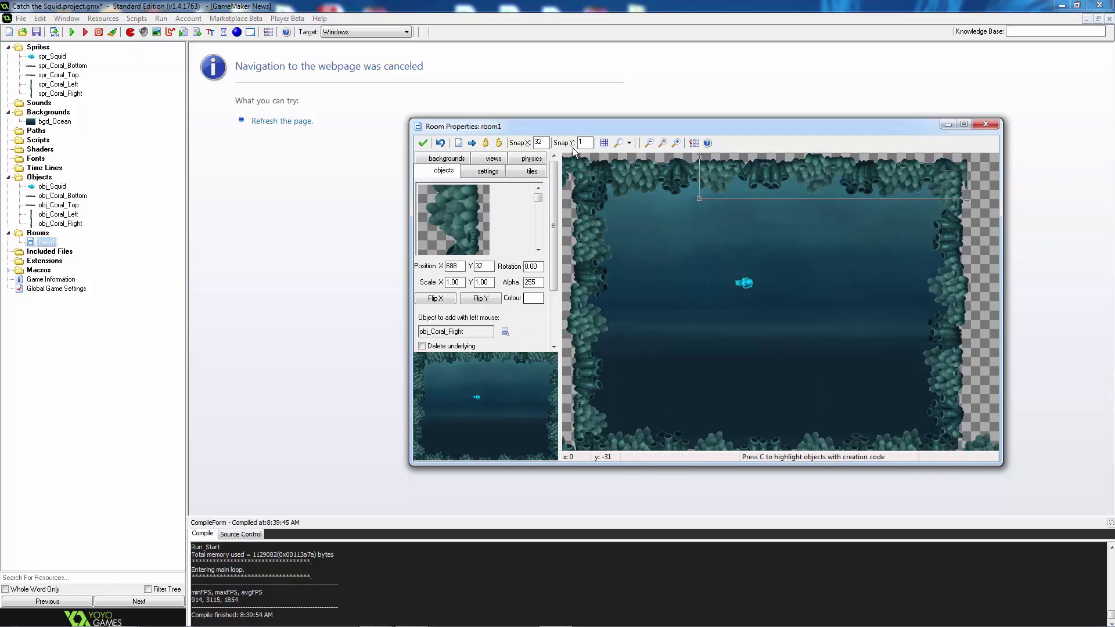
left_click(423, 143)
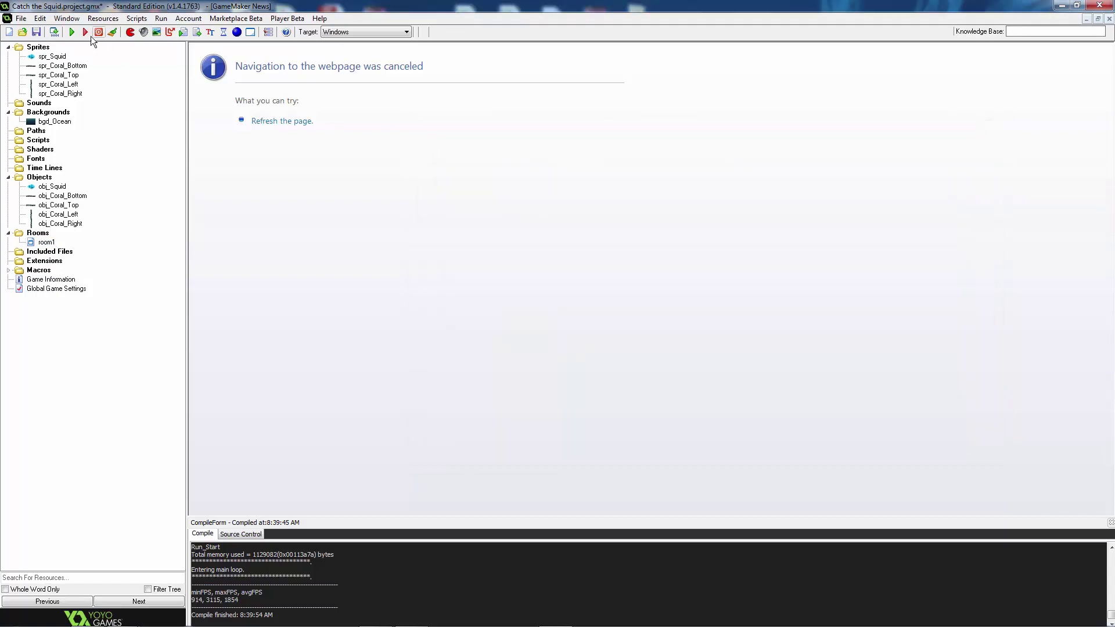
Run the game to check the coral border around the room, and close the game window
left_click(76, 33)
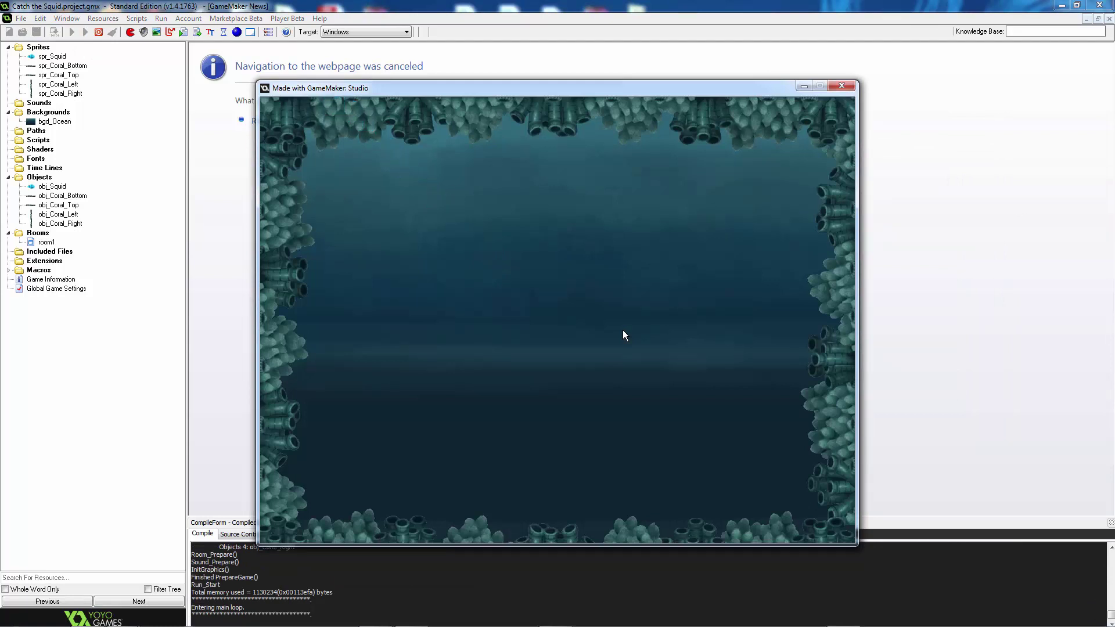
left_click(851, 89)
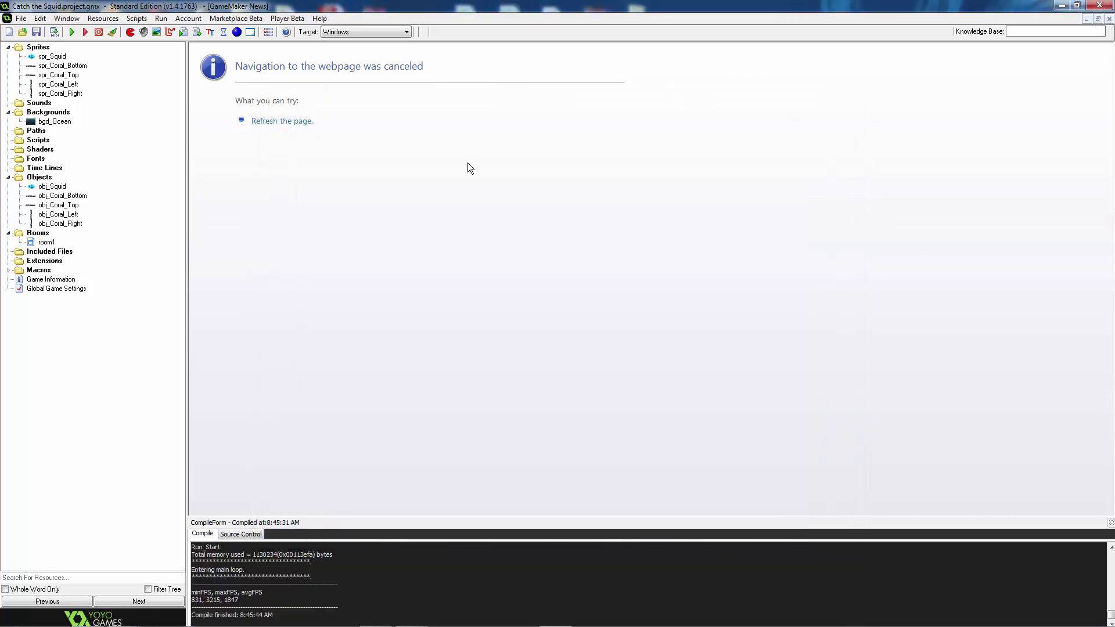
Add a collision event with obj_Coral_Bottom to obj_Squid
double_click(58, 187)
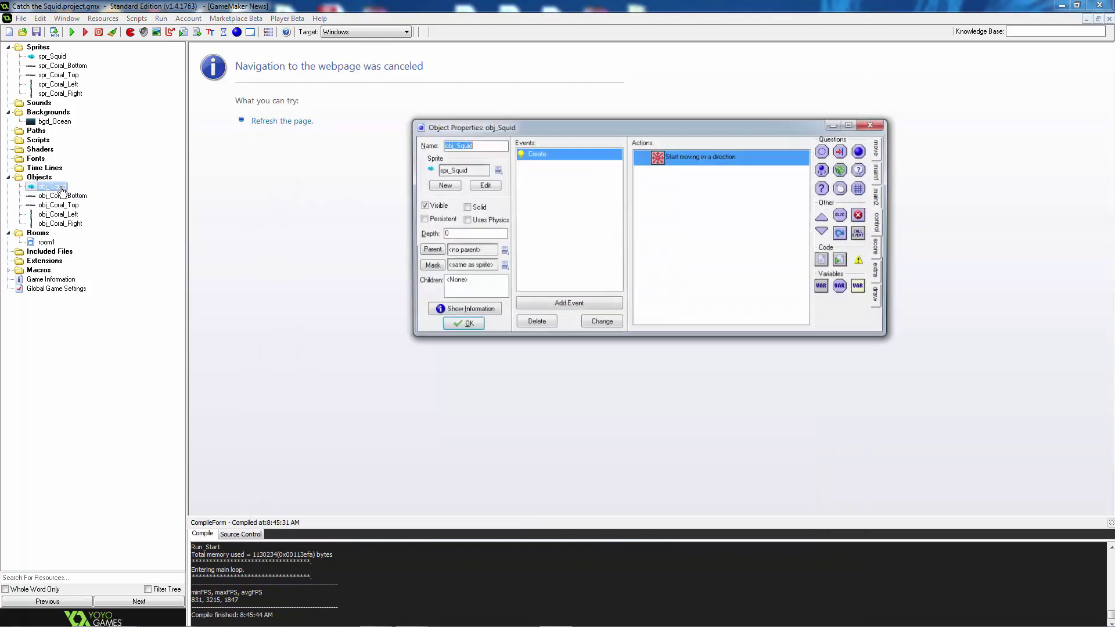
left_click(562, 302)
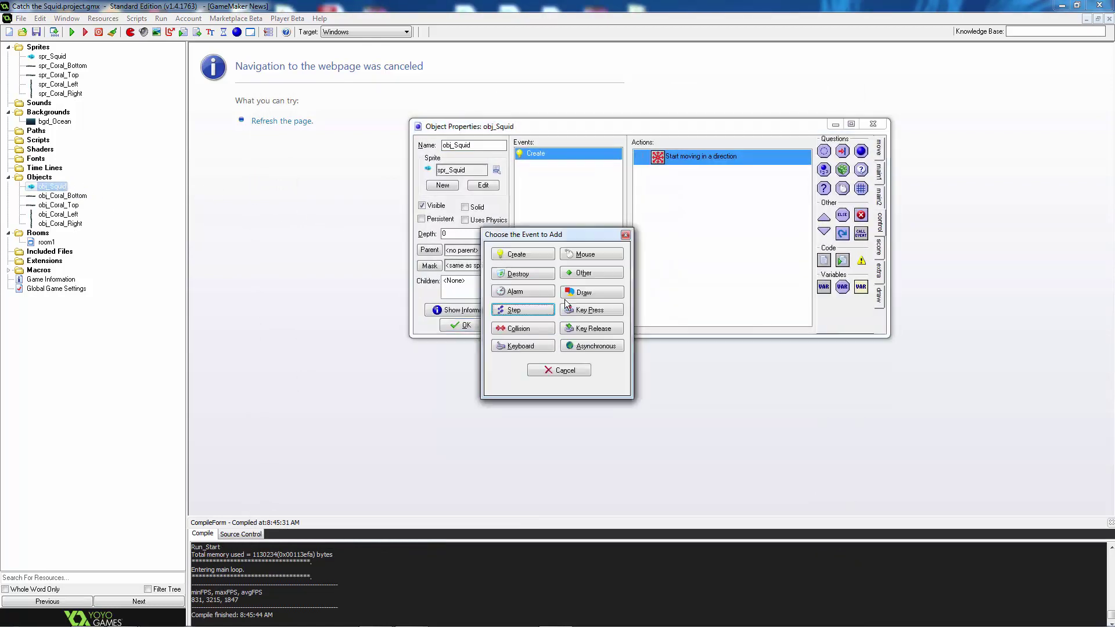
left_click(543, 327)
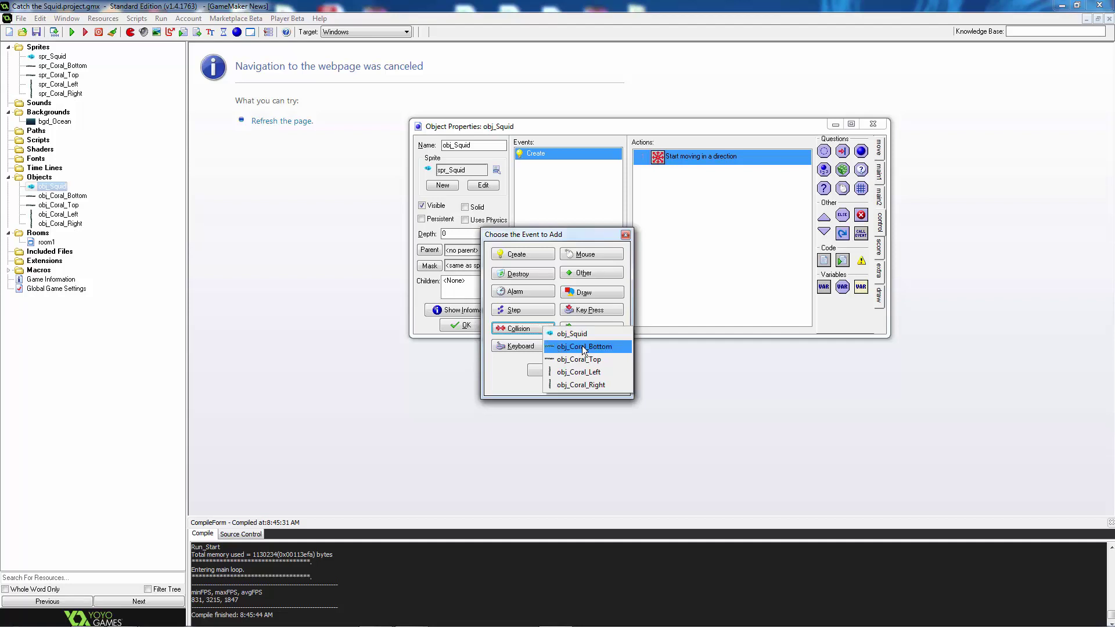
left_click(582, 347)
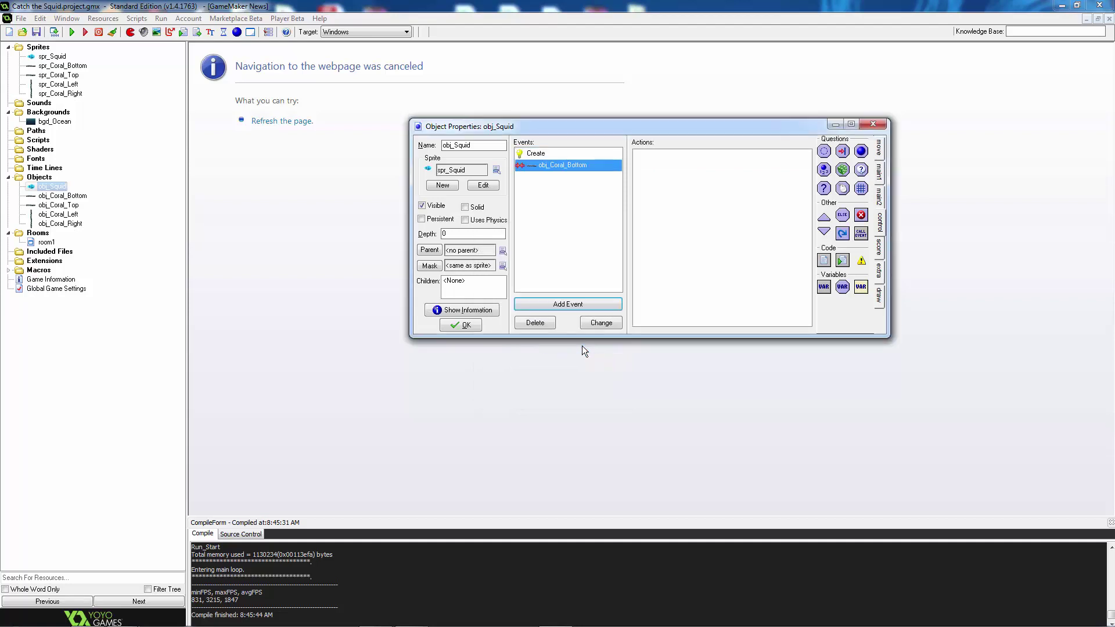
Add a Bounce action to the collision event, bouncing precisely against solid objects, and save obj_Squid
left_click(880, 148)
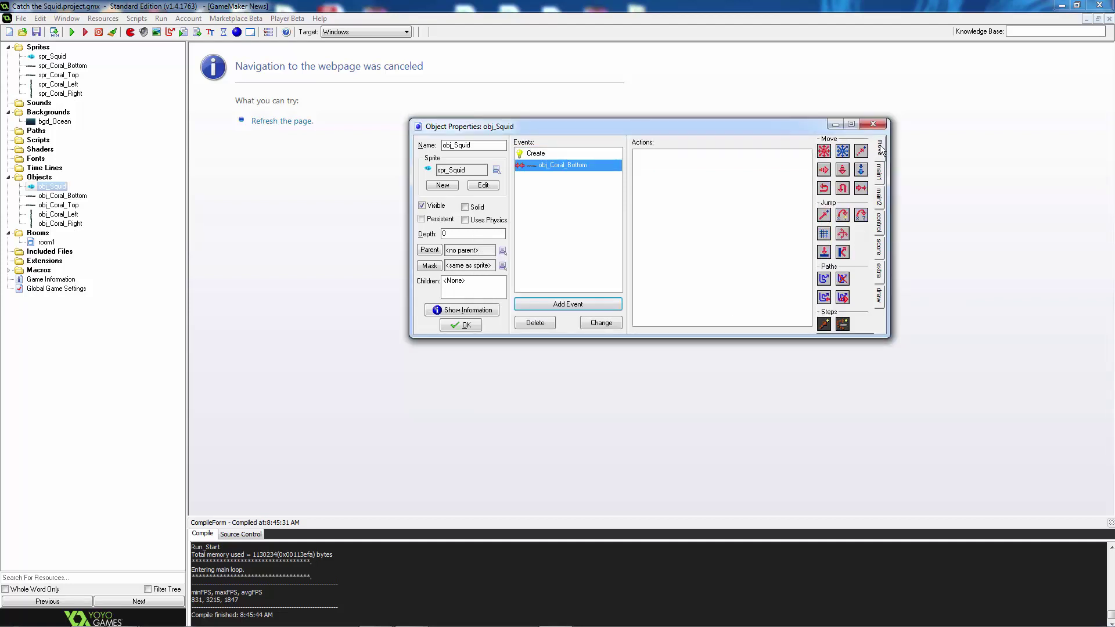
left_click_drag(846, 259, 684, 262)
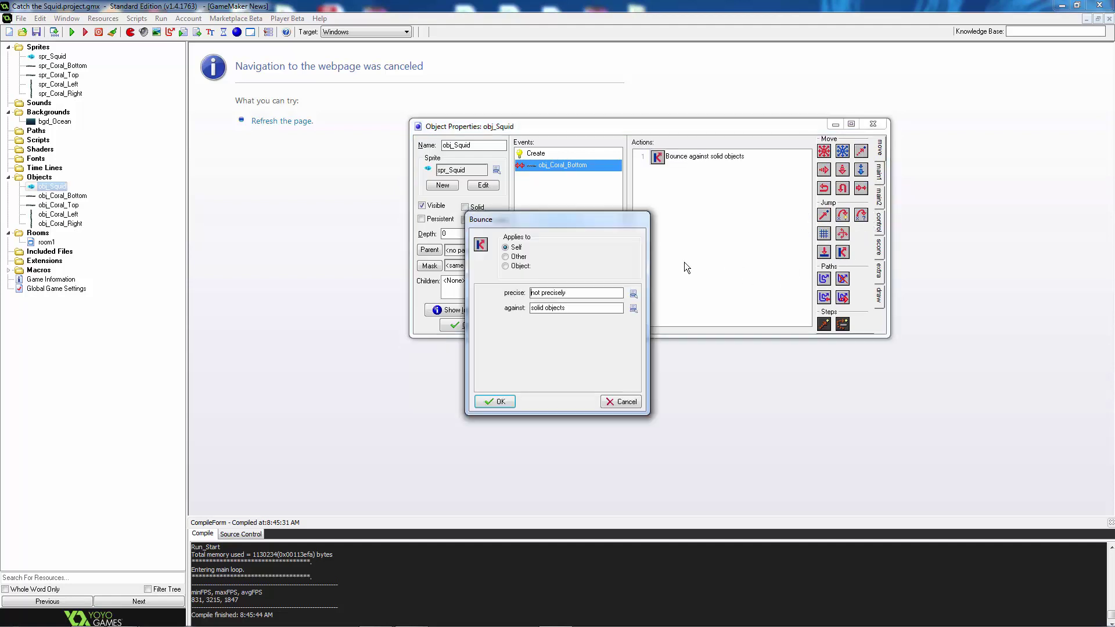
left_click(633, 294)
left_click(656, 315)
left_click(500, 402)
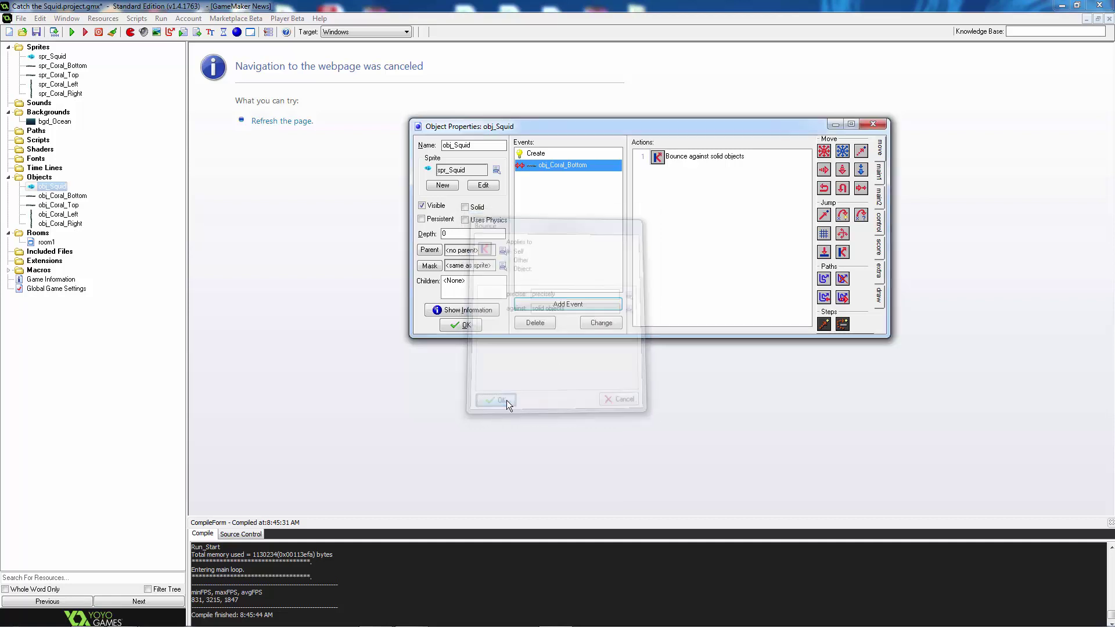
left_click(464, 325)
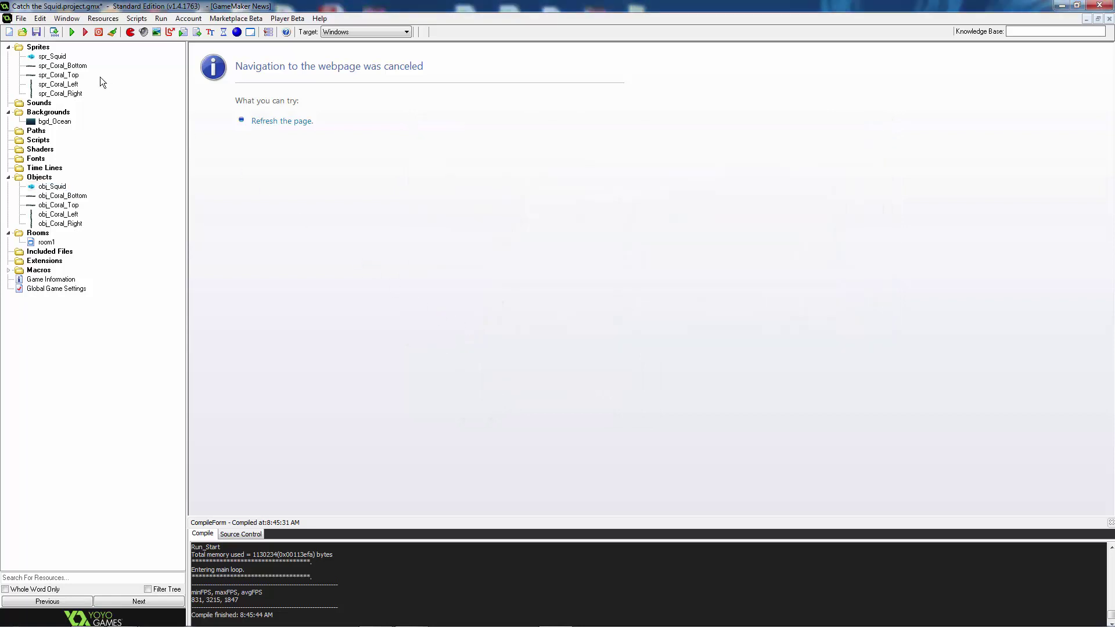
Run the game to test how the squid bounces off the coral, and close the game window
left_click(70, 33)
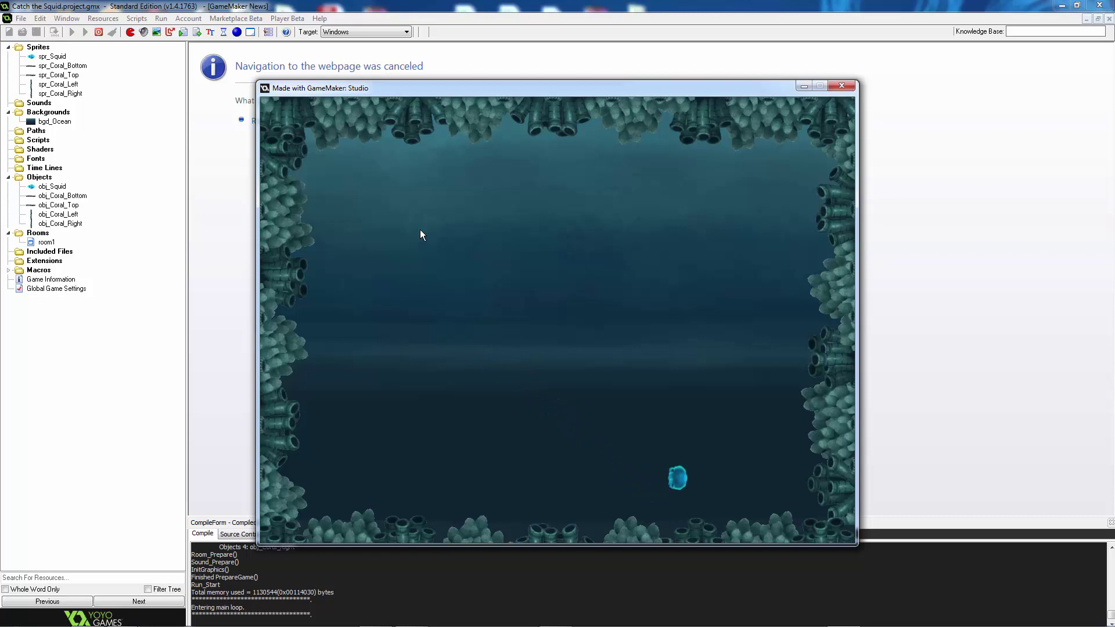
left_click(854, 86)
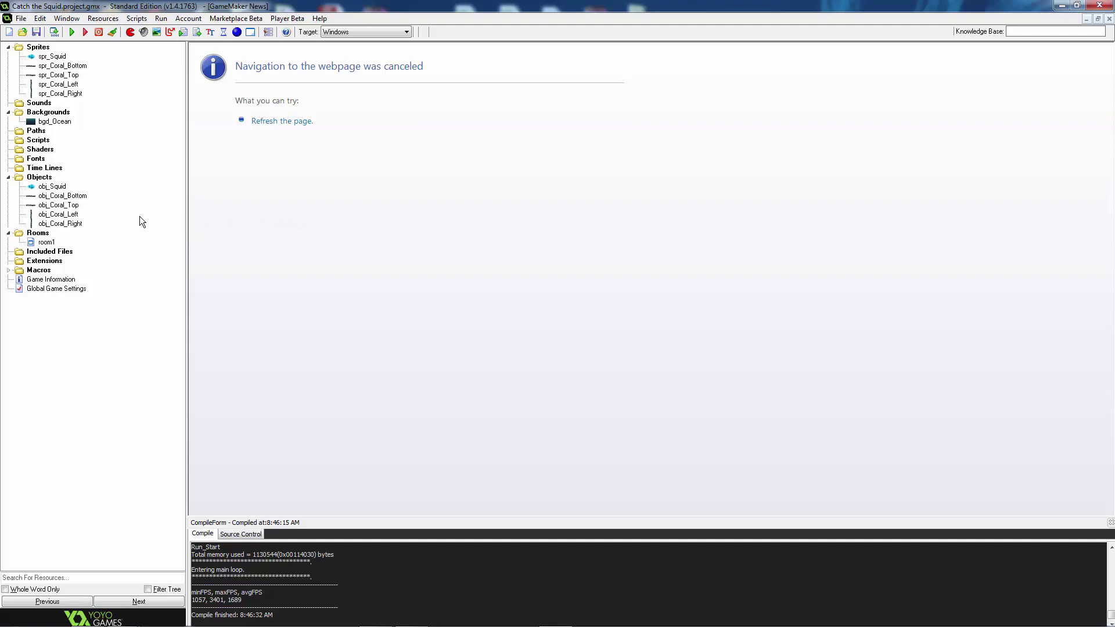
Add a Left Pressed mouse event to obj_Squid
double_click(55, 186)
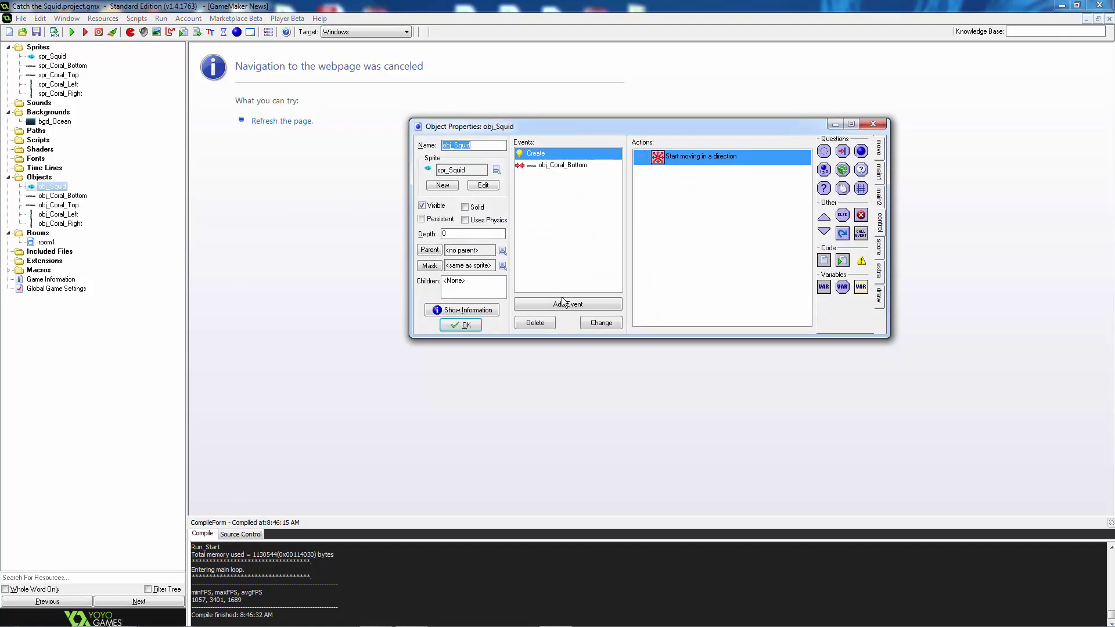
left_click(565, 304)
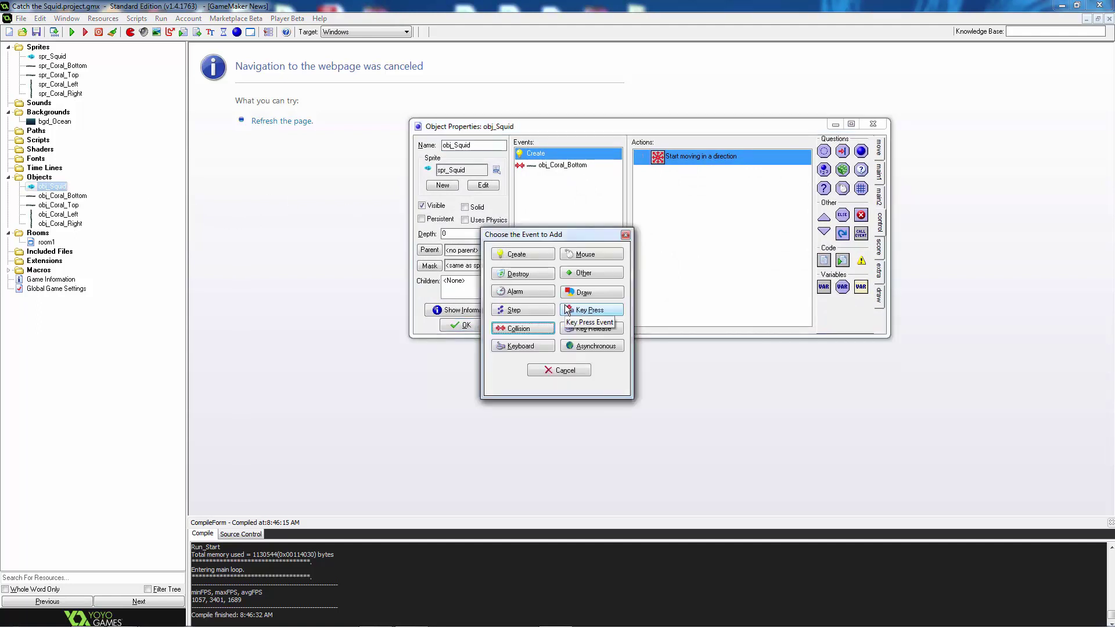
left_click(594, 254)
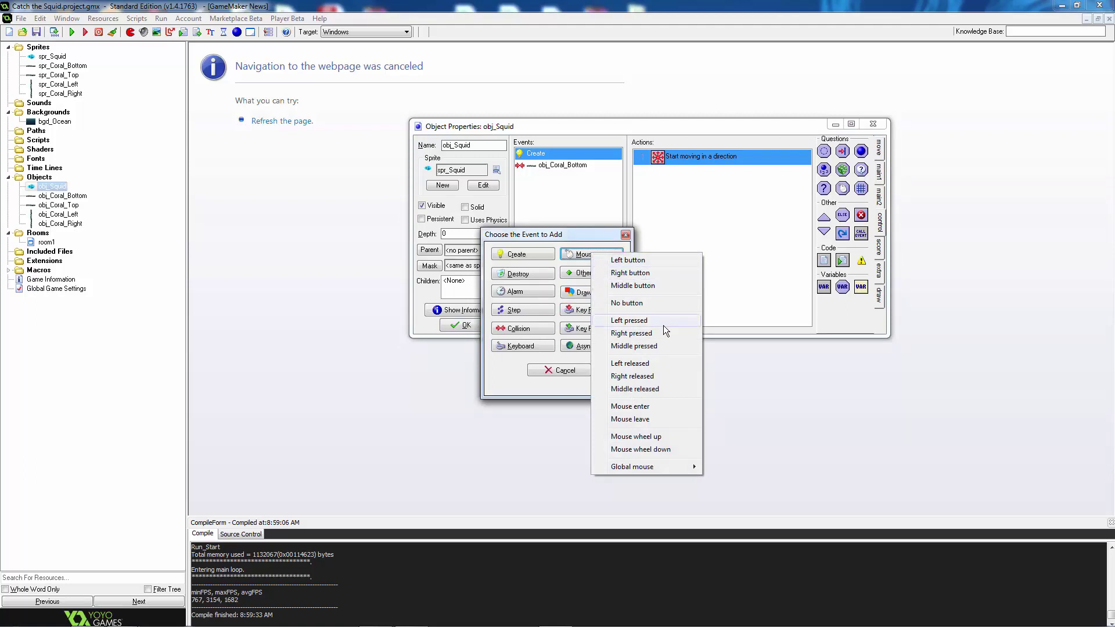
left_click(663, 324)
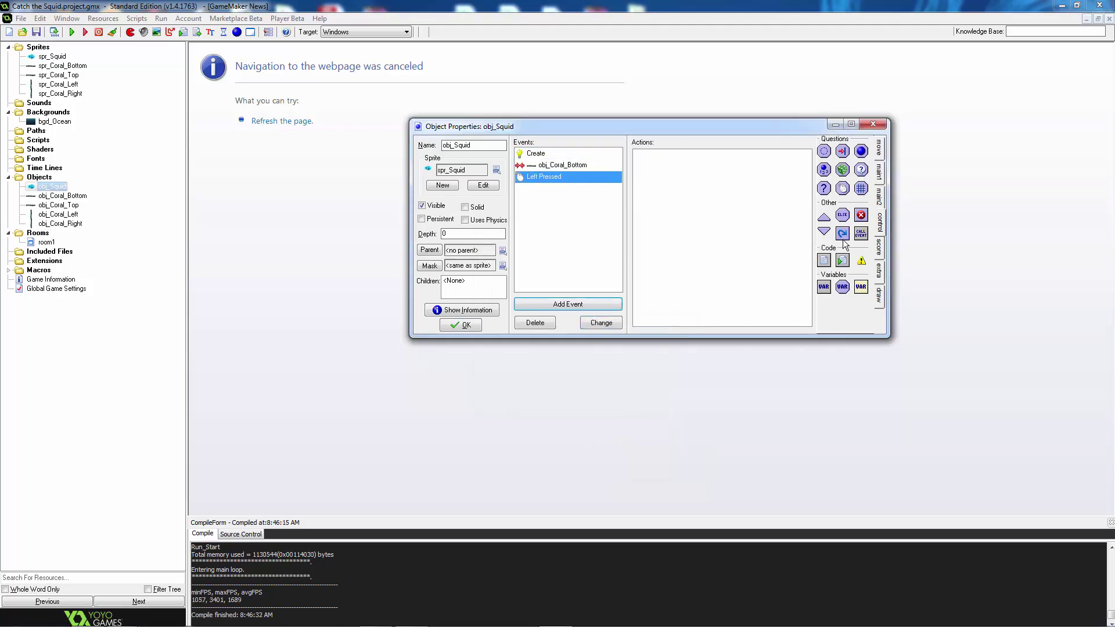
Add a Move Fixed action to the Left Pressed event with all eight outer directions enabled and its speed entered
left_click(880, 154)
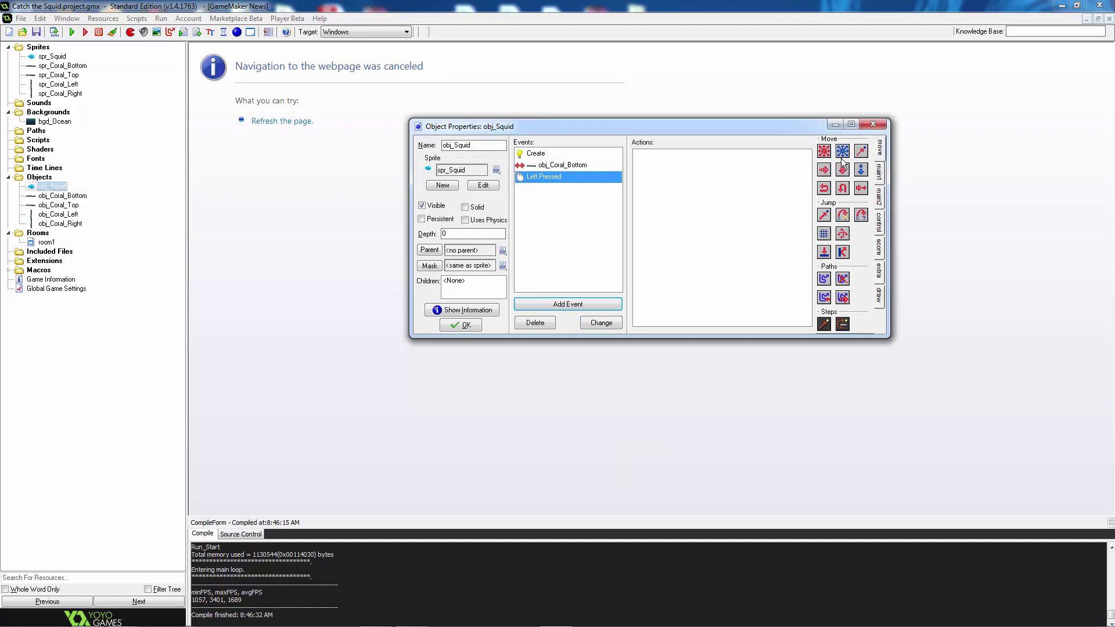
left_click_drag(824, 151, 717, 191)
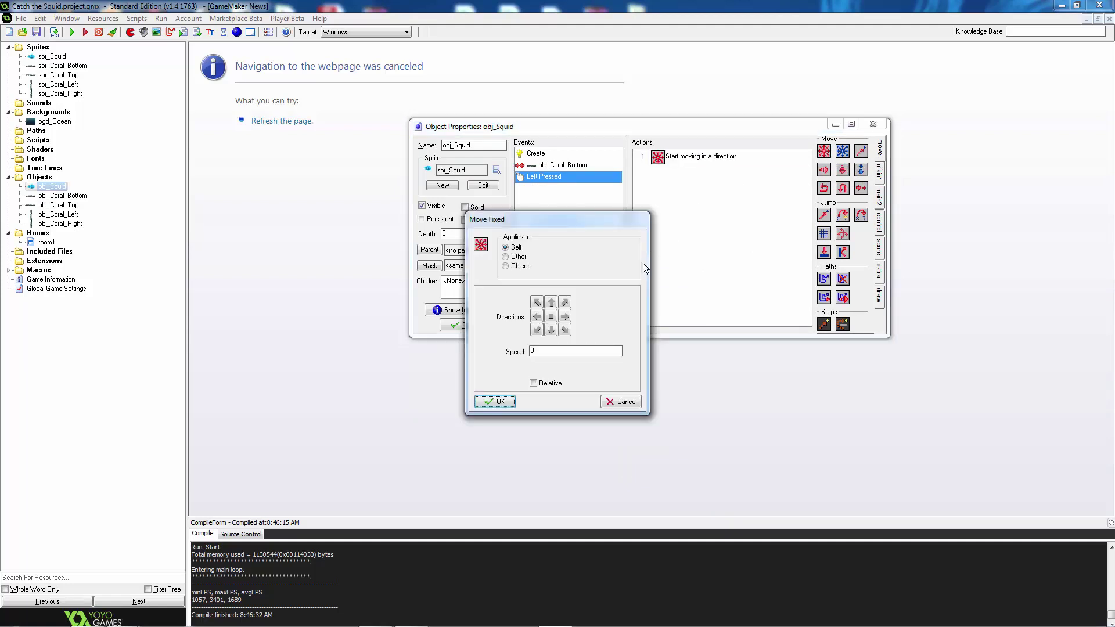
left_click(551, 302)
left_click(537, 302)
left_click(537, 316)
left_click(536, 330)
left_click(551, 330)
left_click(564, 329)
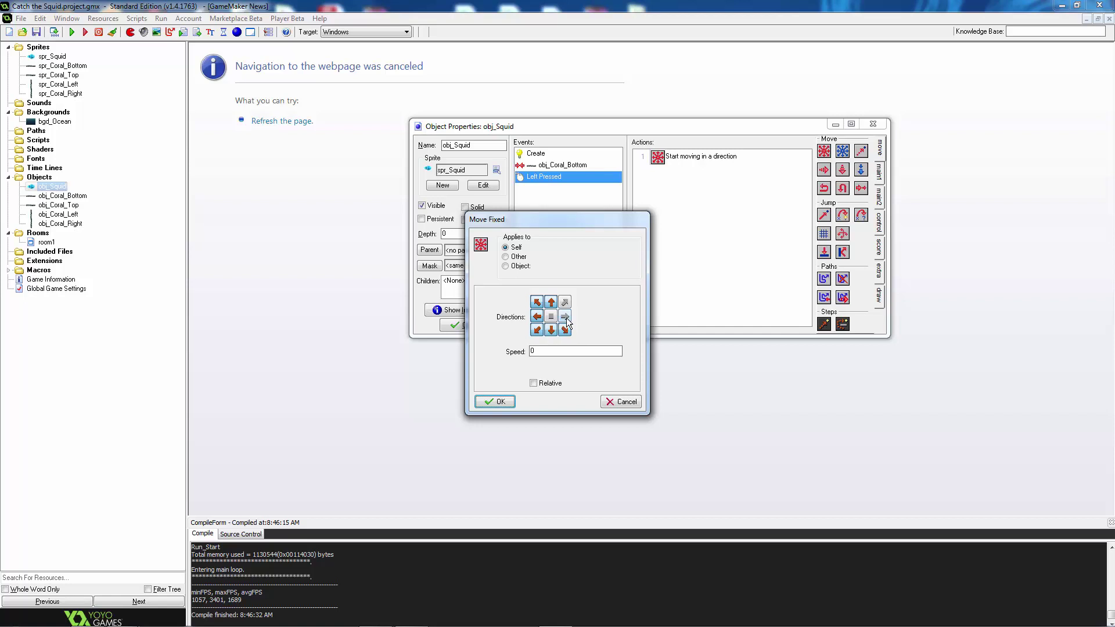
left_click(565, 316)
left_click(564, 302)
left_click(546, 351)
left_click(500, 402)
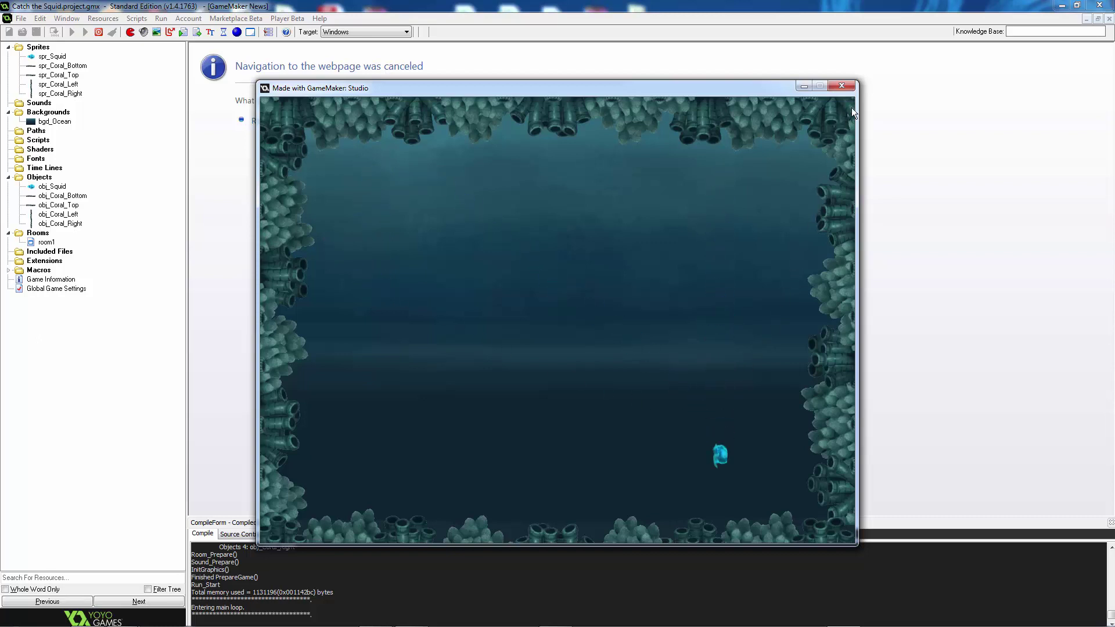
Close the running game and create an object named obj_Controller with no sprite
left_click(849, 86)
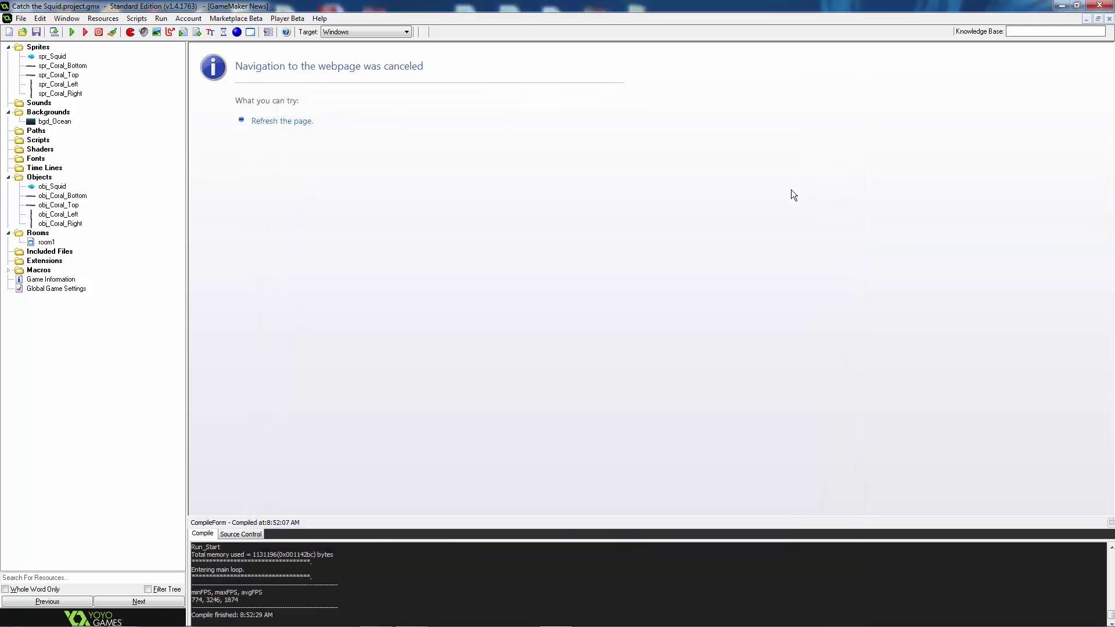
left_click(237, 32)
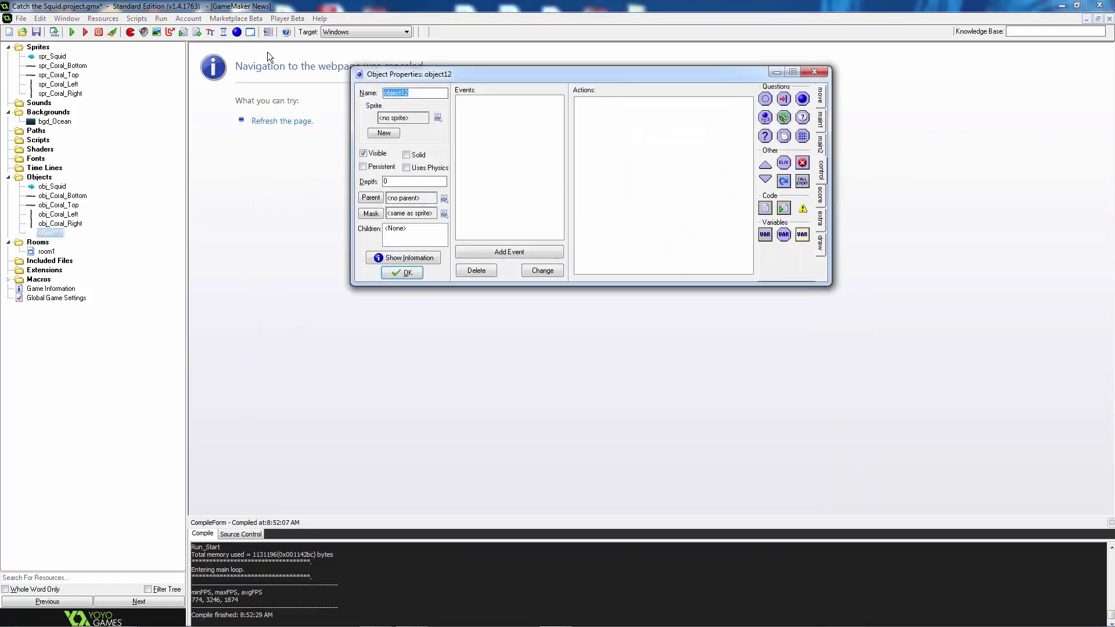
type("obj_Controller")
left_click(439, 118)
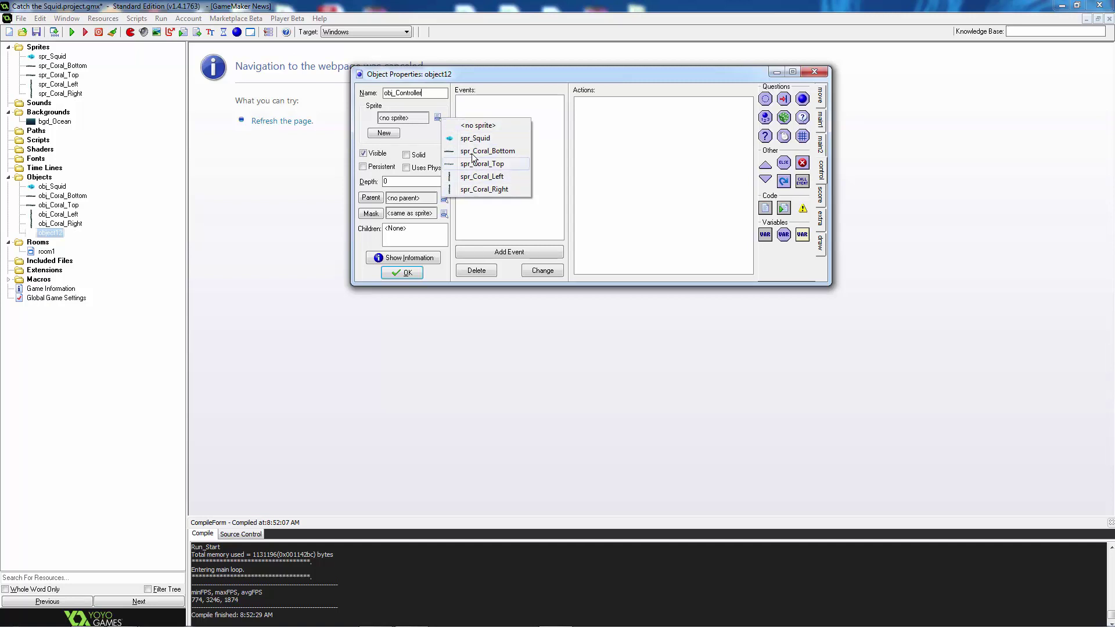
left_click(477, 122)
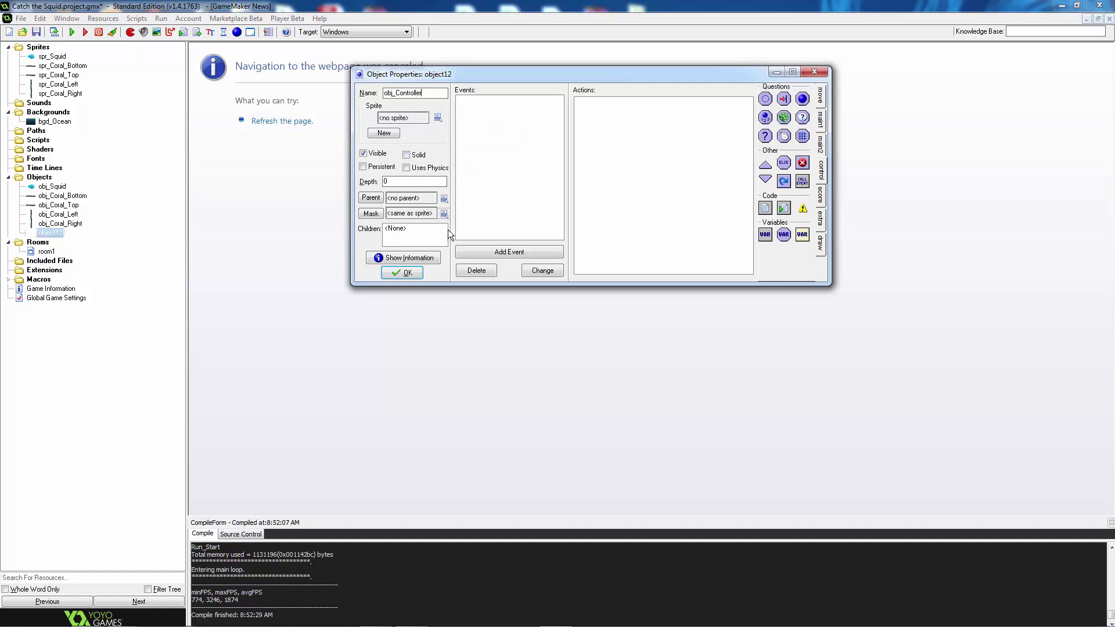
Add a Draw event to obj_Controller
left_click(512, 253)
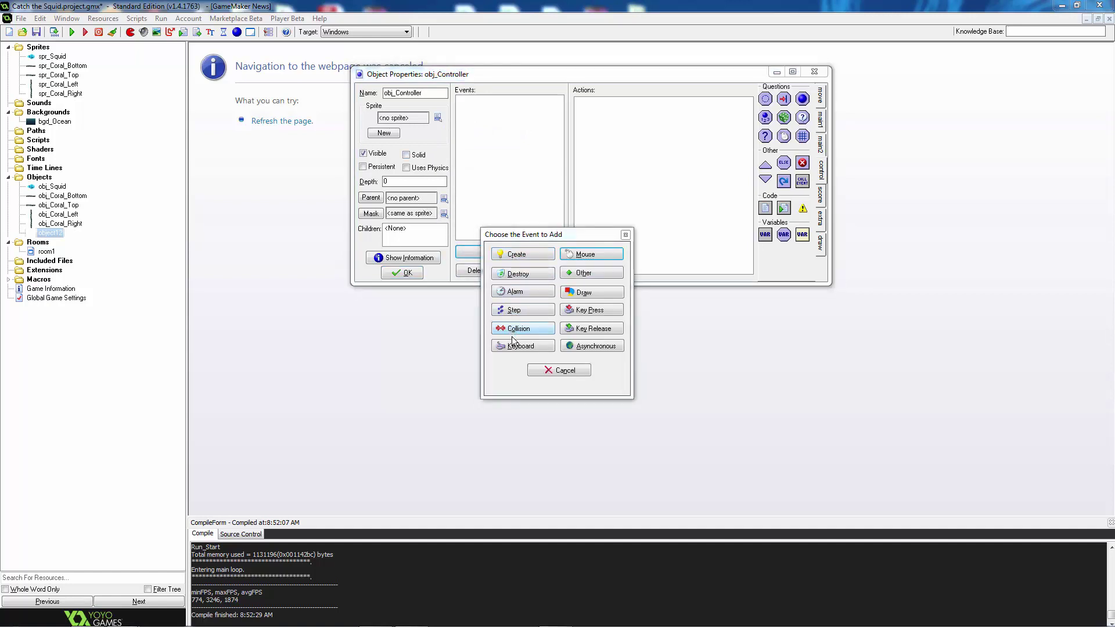
left_click(588, 295)
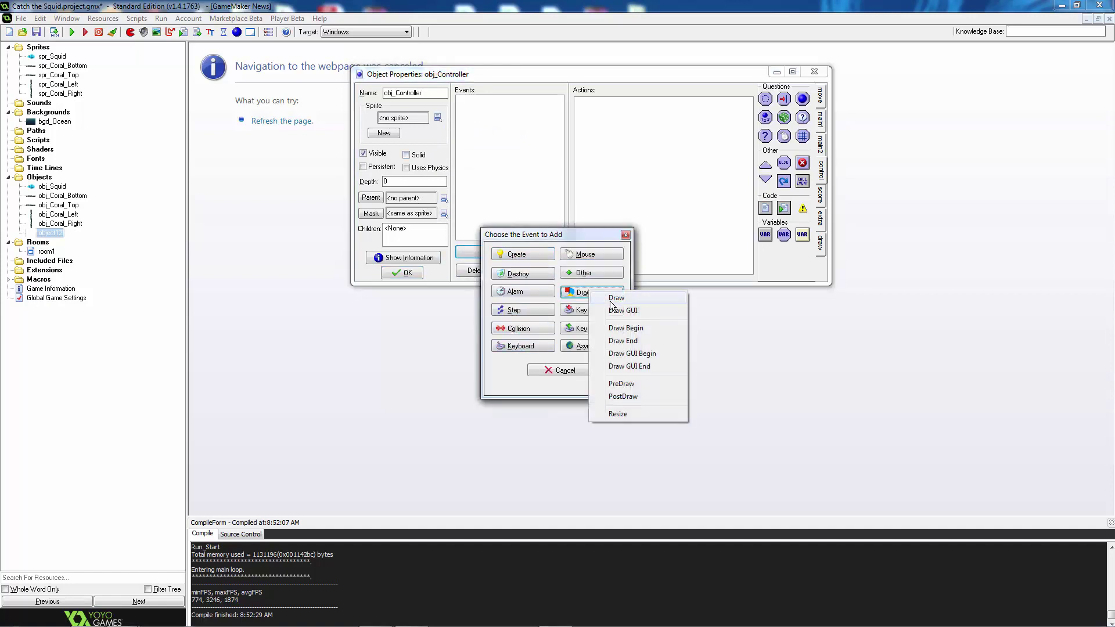
left_click(613, 300)
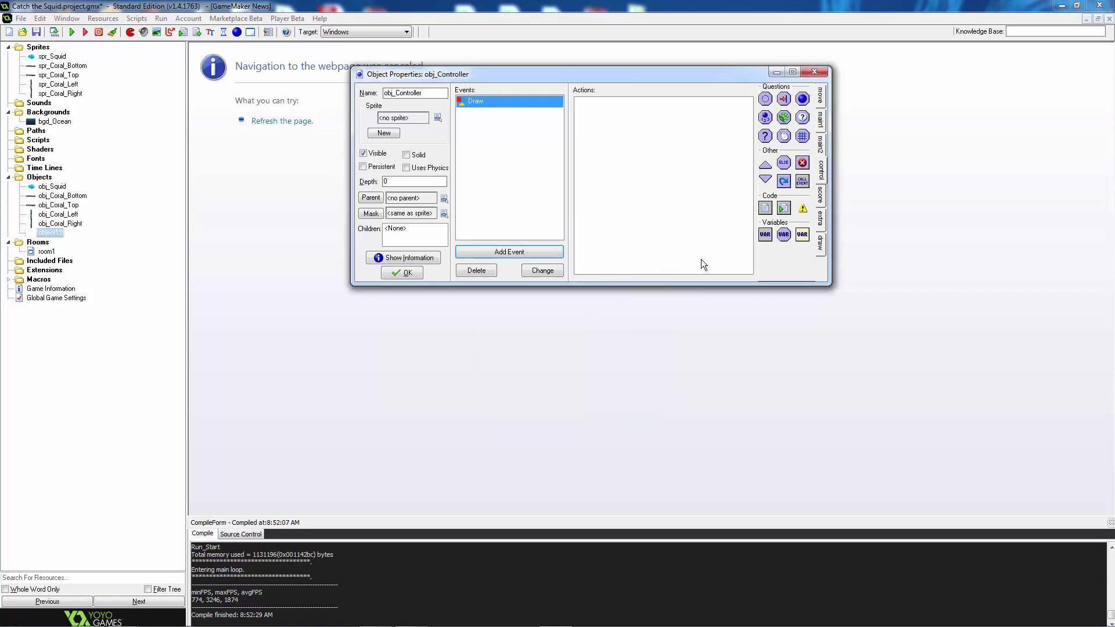
Add a Draw Score action with the caption "Score:" and Relative enabled to the Draw event, and save obj_Controller
left_click(821, 243)
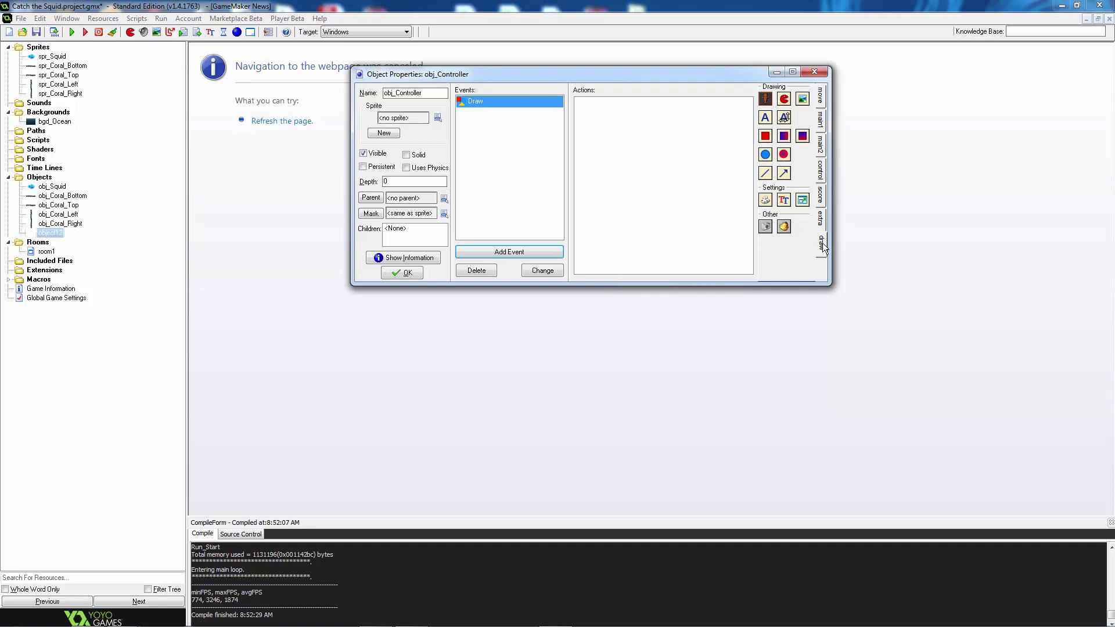
left_click(820, 195)
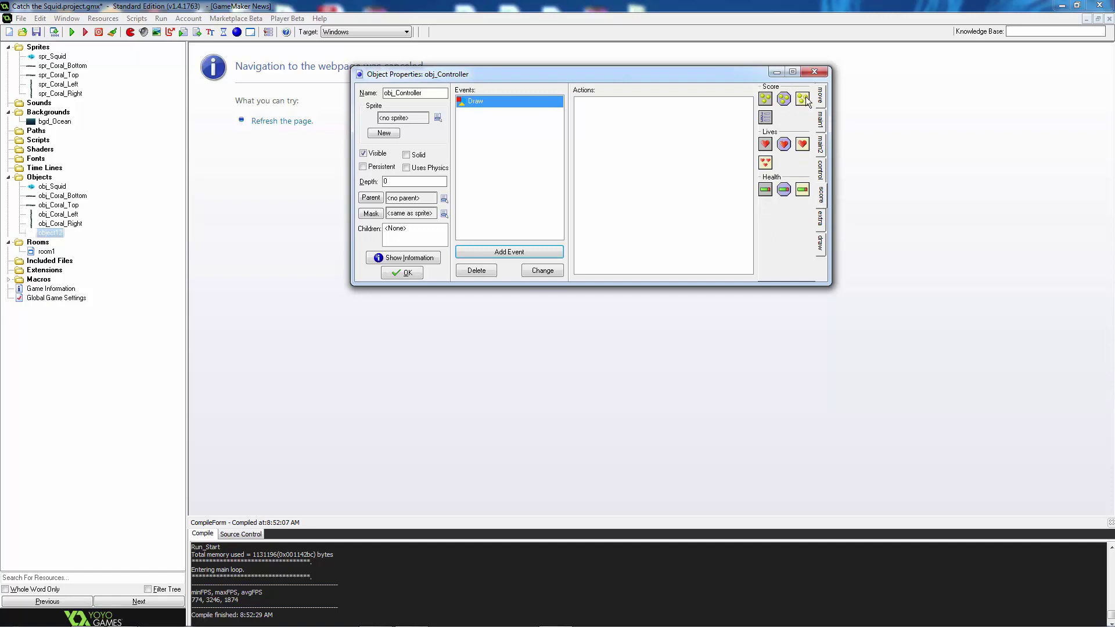
left_click_drag(802, 99, 715, 151)
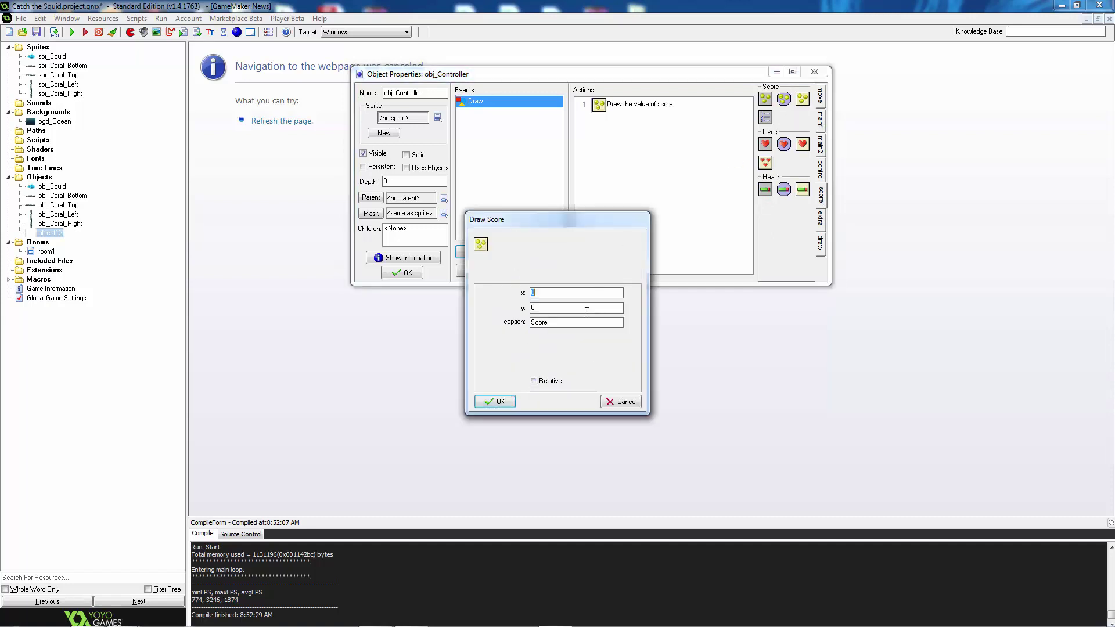
left_click(534, 381)
left_click(500, 402)
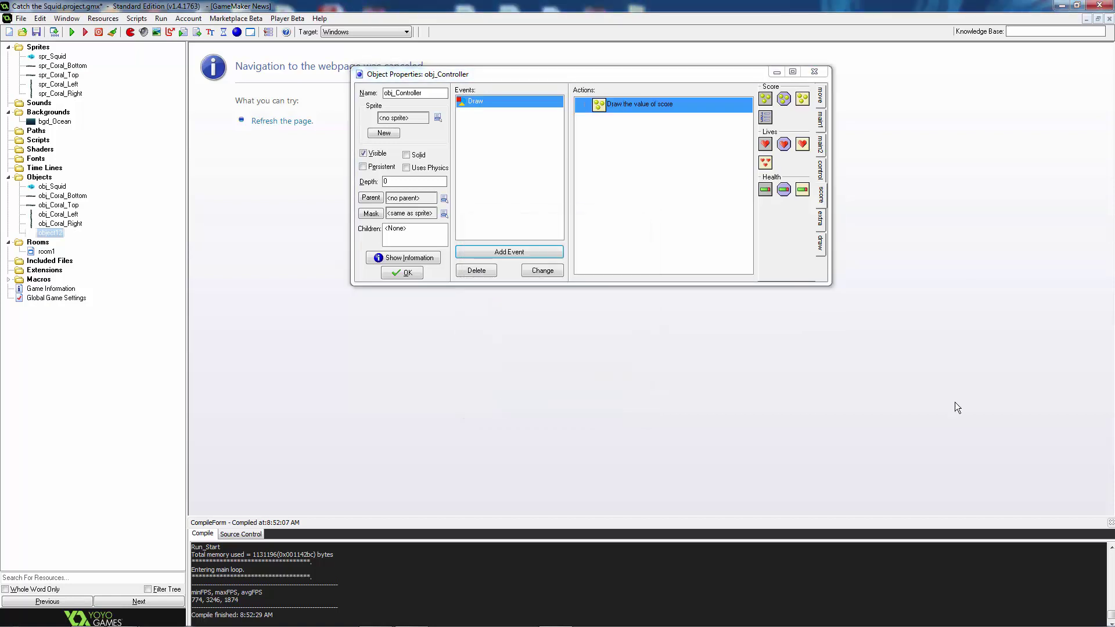
left_click(405, 272)
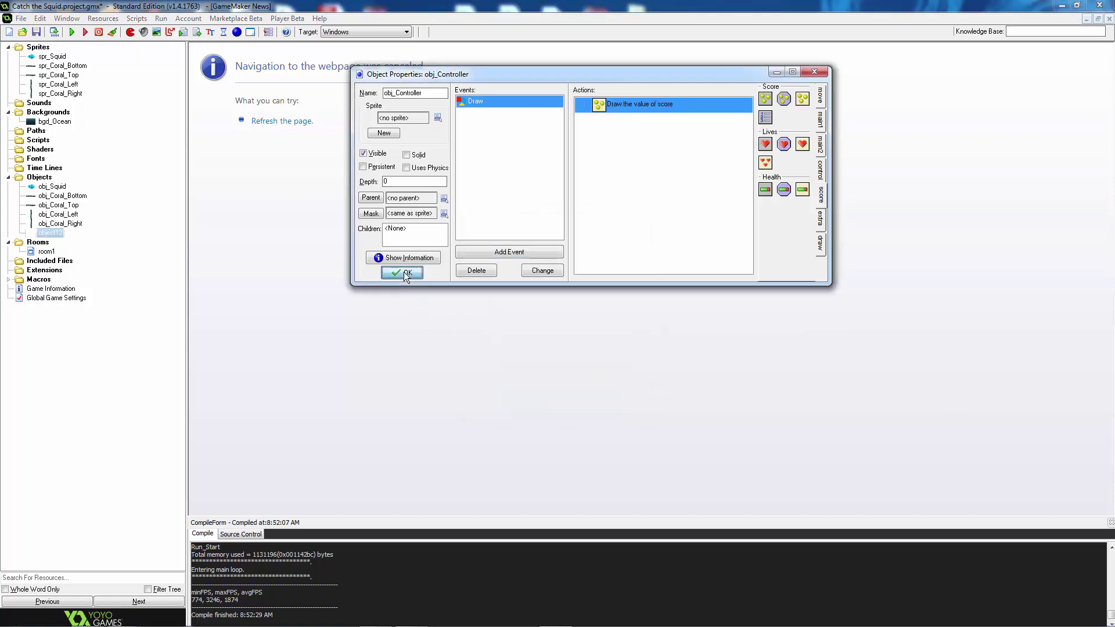
Close obj_Controller's properties, add a Set Score action of 10 with Relative enabled to obj_Squid's Left Button event, and save obj_Squid
left_click(405, 274)
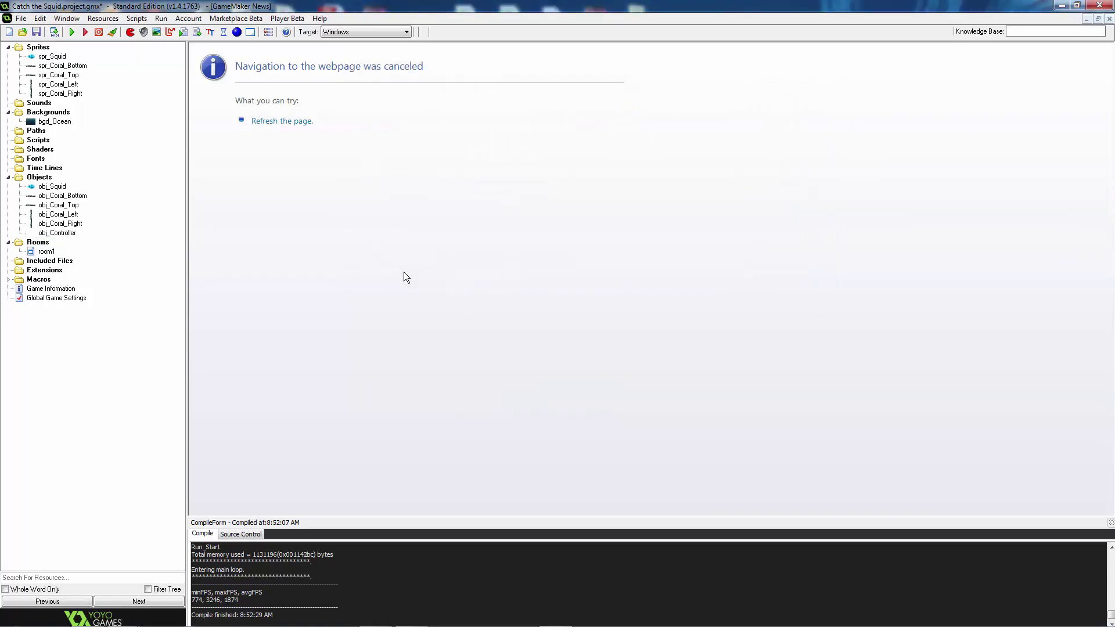
double_click(53, 187)
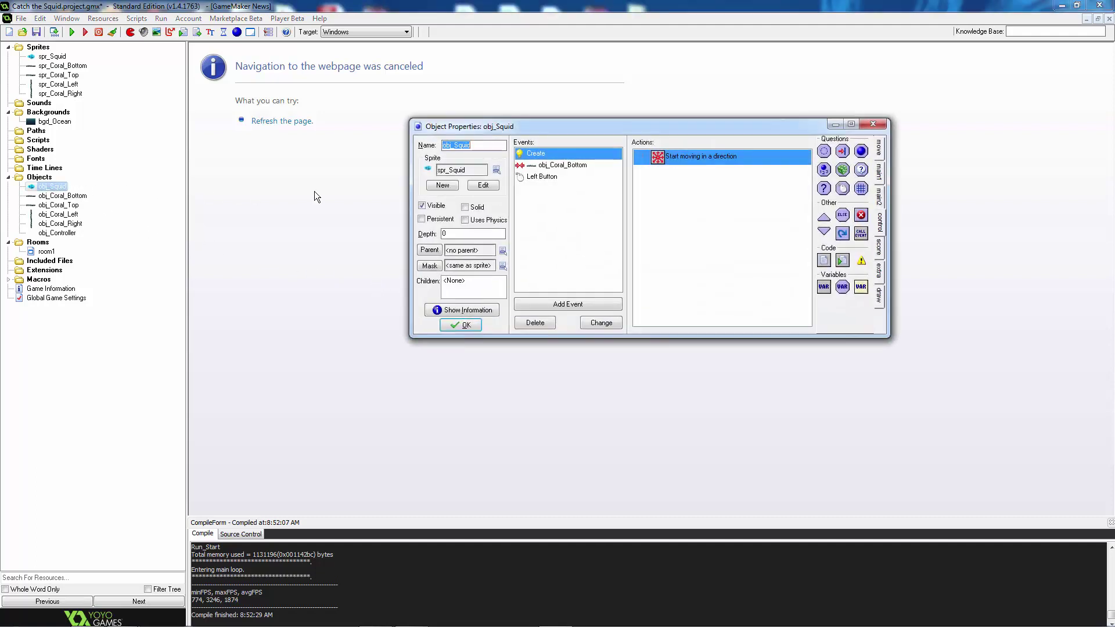
left_click(560, 178)
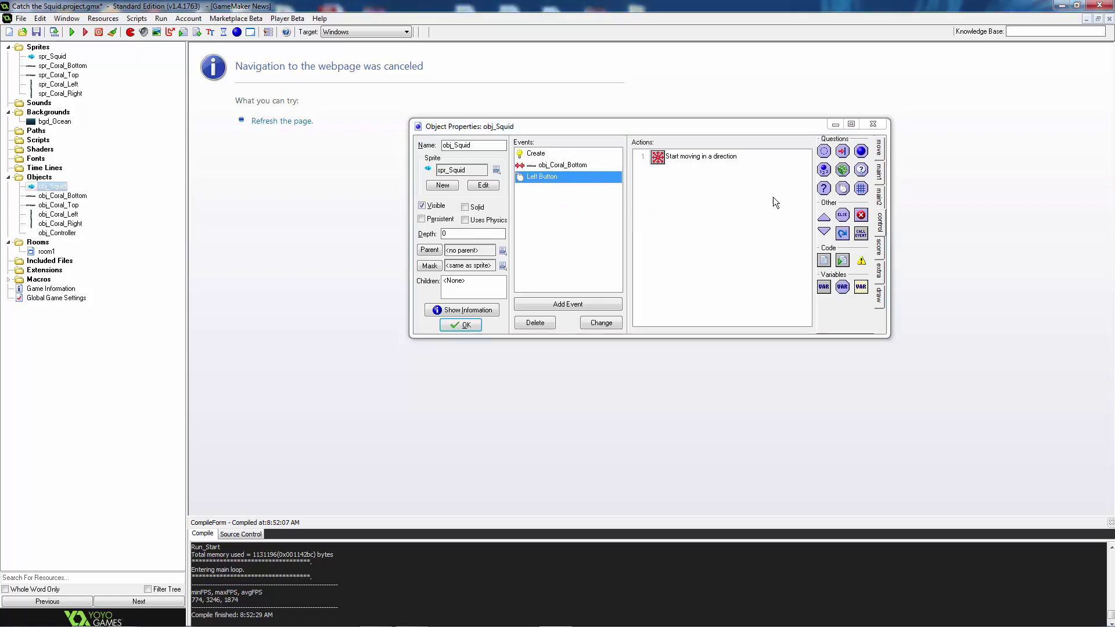
left_click(880, 174)
left_click(879, 256)
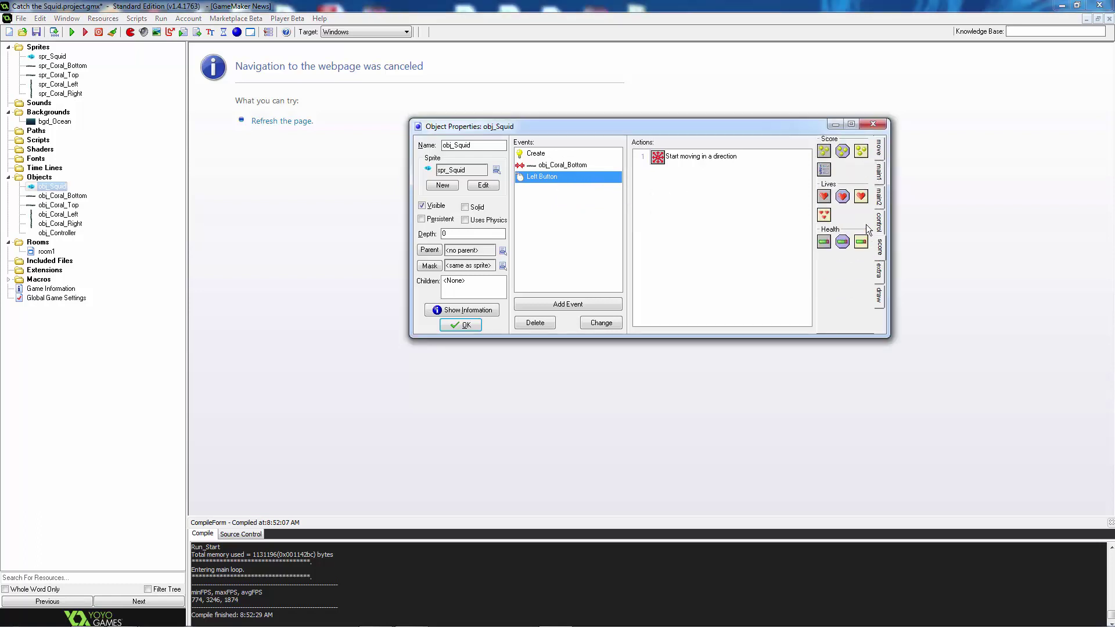
left_click_drag(733, 212, 733, 212)
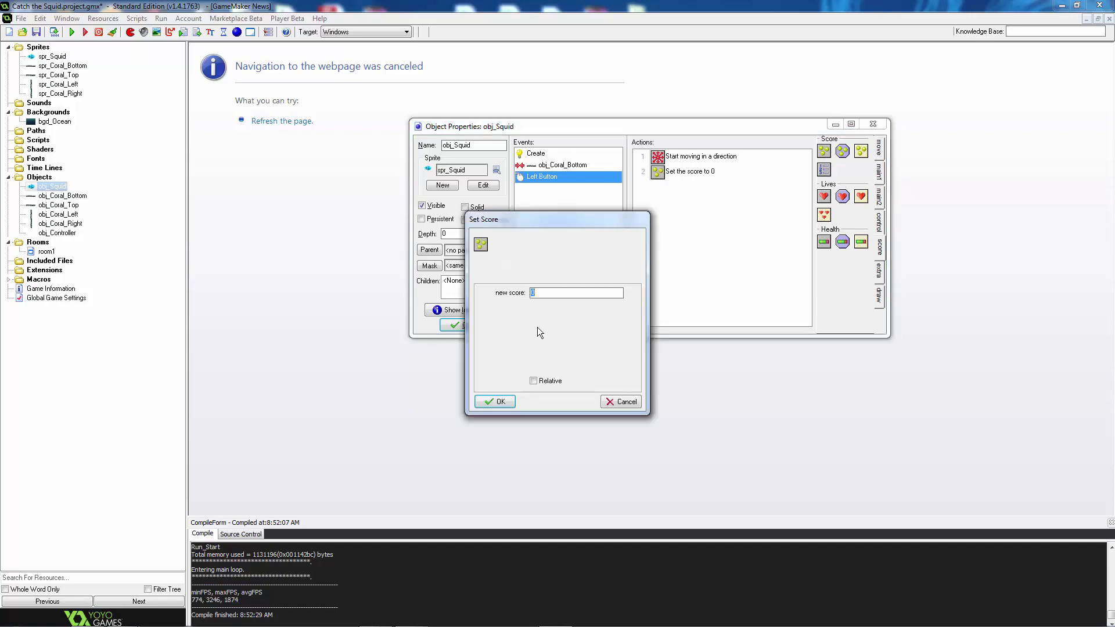
type("10")
left_click(499, 403)
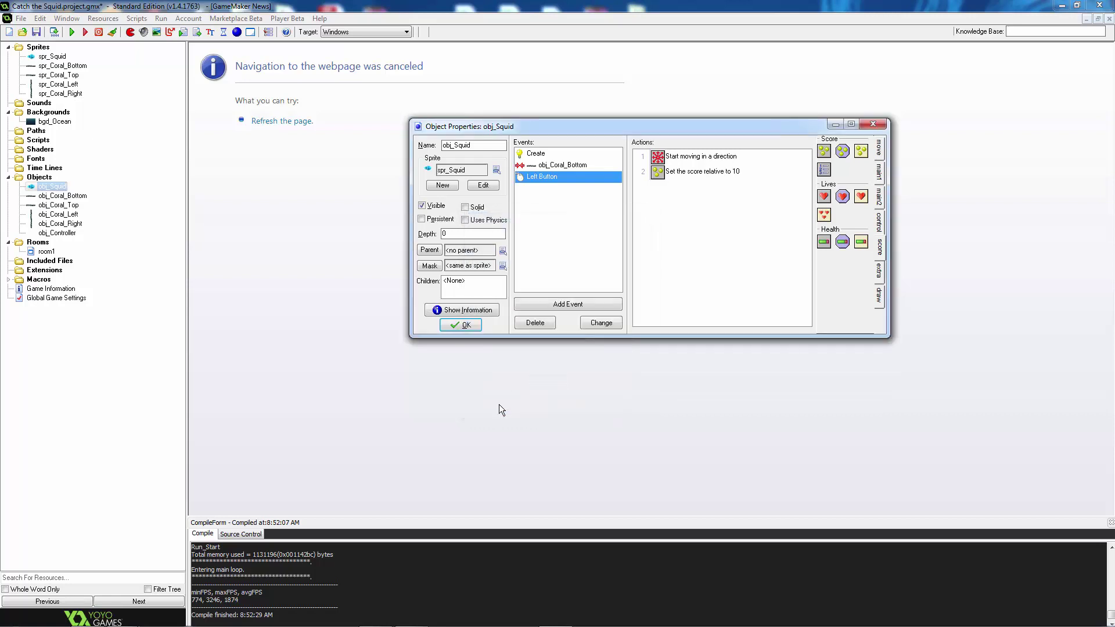
left_click(460, 326)
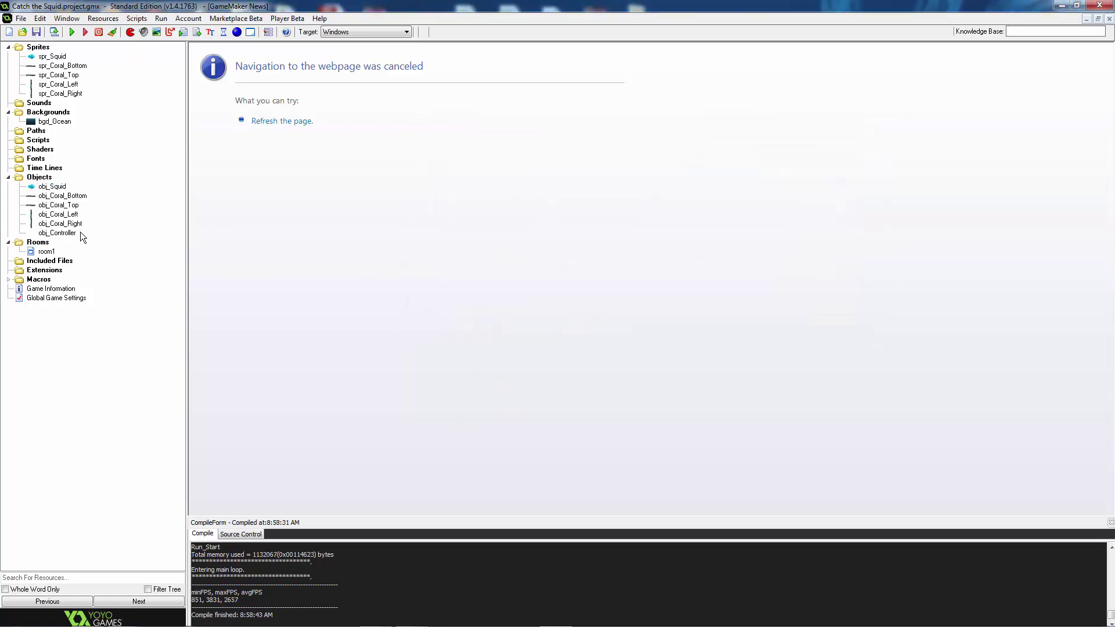
Place an obj_Controller instance in room1 just inside the upper-left coral corner and save the room
double_click(47, 252)
left_click_drag(523, 125, 413, 83)
left_click(337, 127)
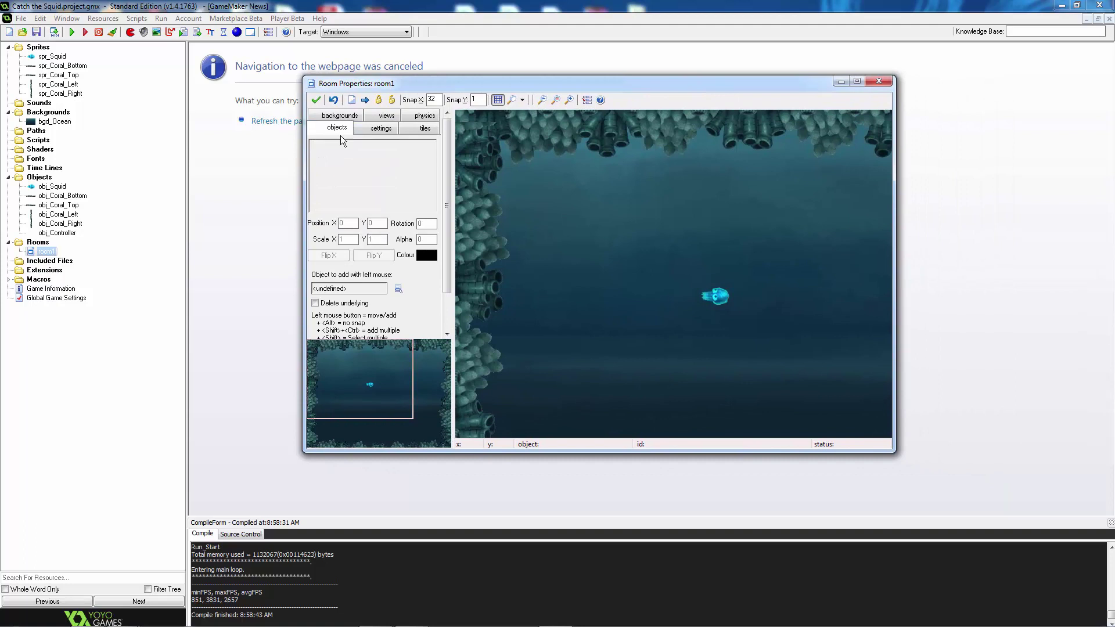
left_click(326, 289)
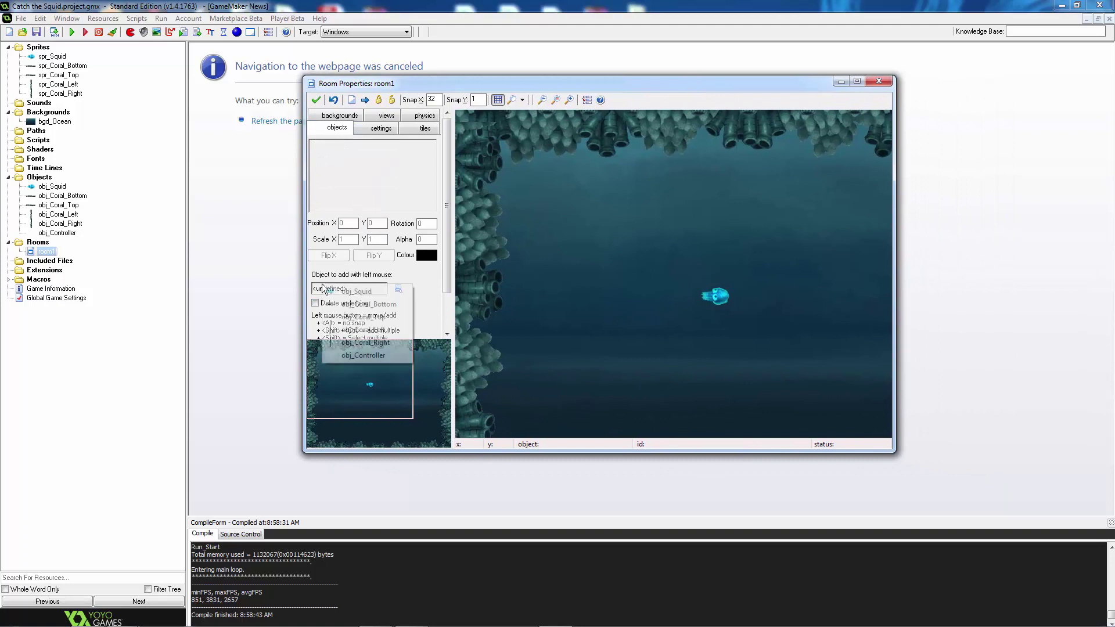
left_click(372, 355)
left_click(531, 172)
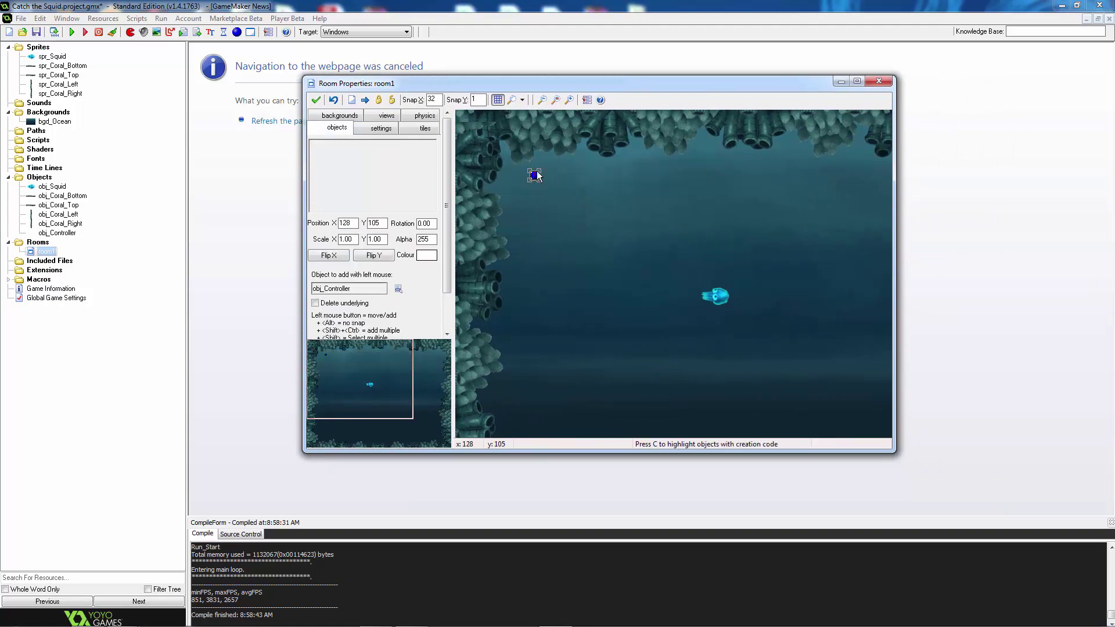
left_click_drag(533, 175, 522, 170)
left_click(316, 101)
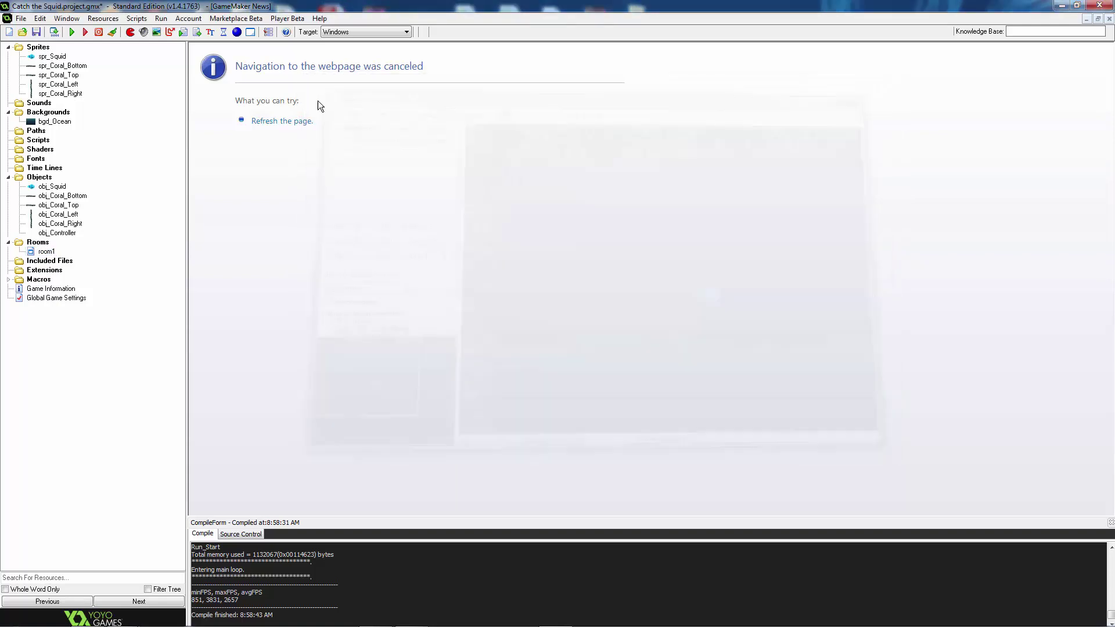
Run the game, try catching the moving squid several times to test the scoring, and close the game
left_click(72, 34)
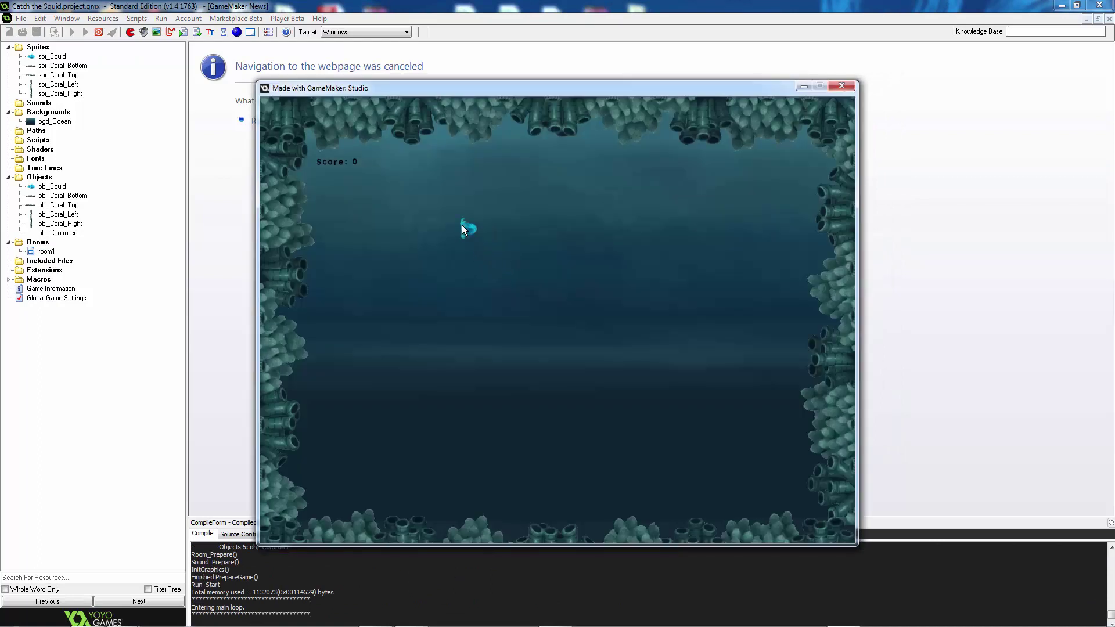
left_click(463, 228)
left_click(480, 327)
left_click(492, 372)
left_click(564, 385)
left_click(451, 485)
left_click(511, 341)
left_click(842, 87)
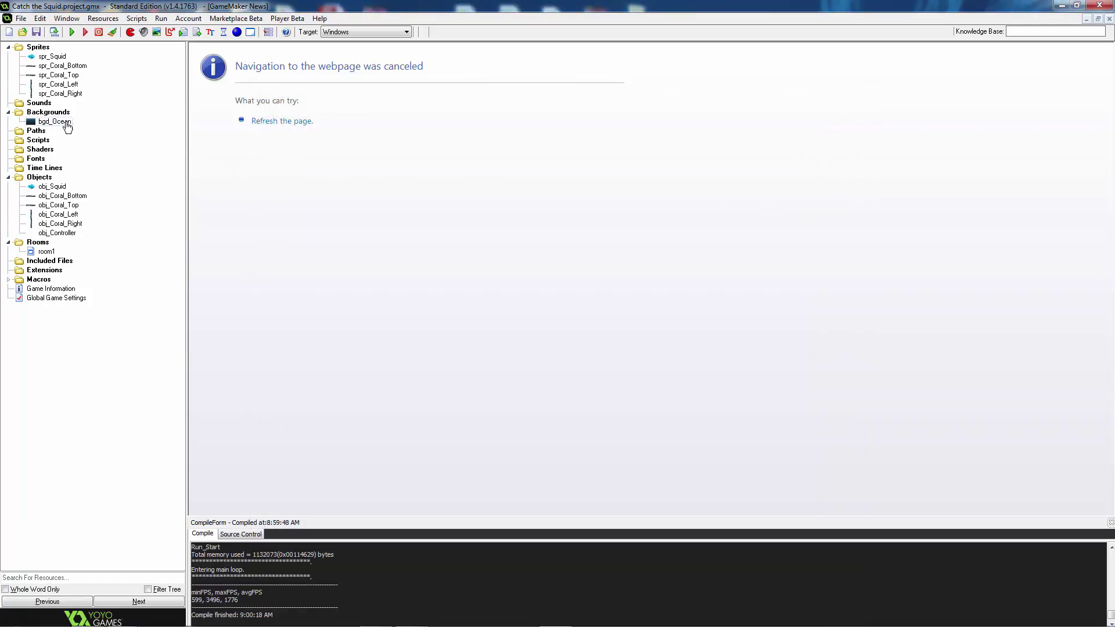
Create a sound named snd_Music from MusicLoop.mp3 in the Audio Assets folder
left_click(143, 34)
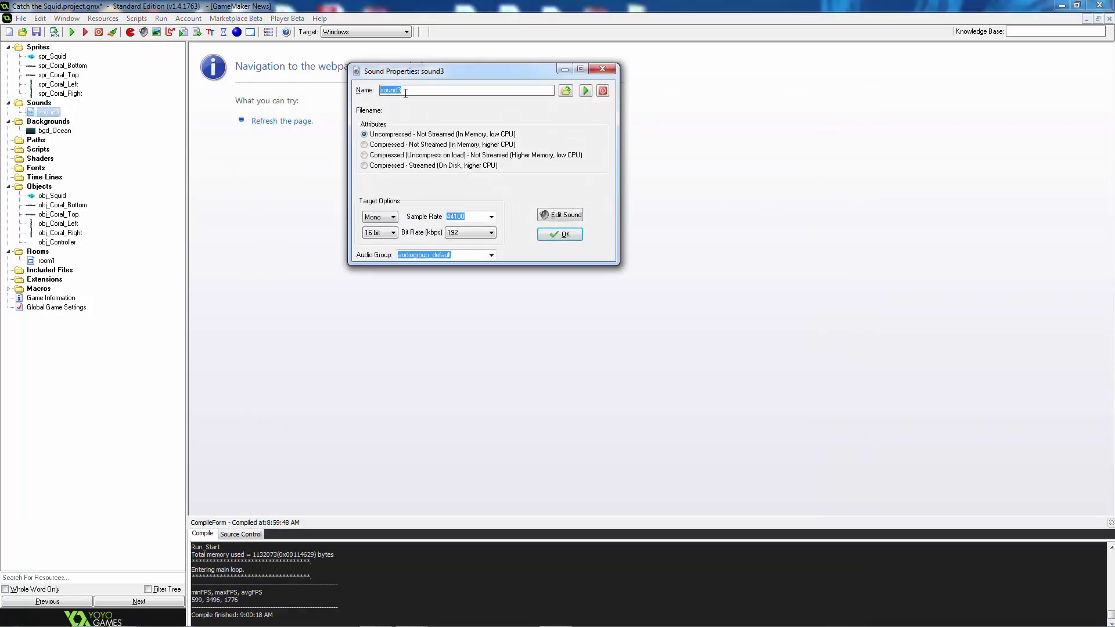
left_click(565, 90)
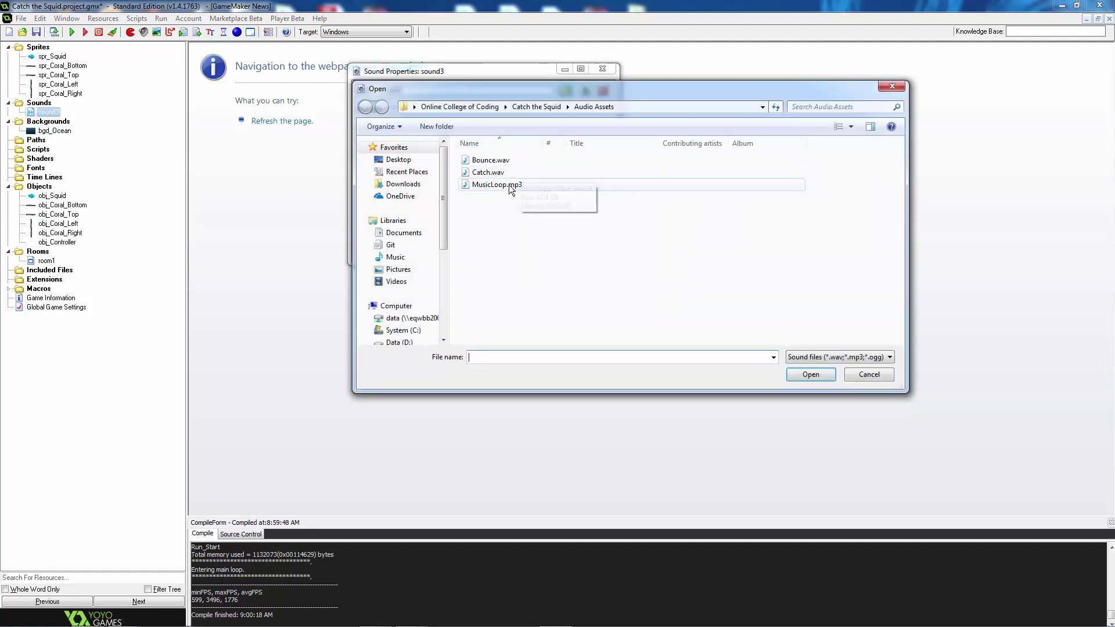
left_click(508, 185)
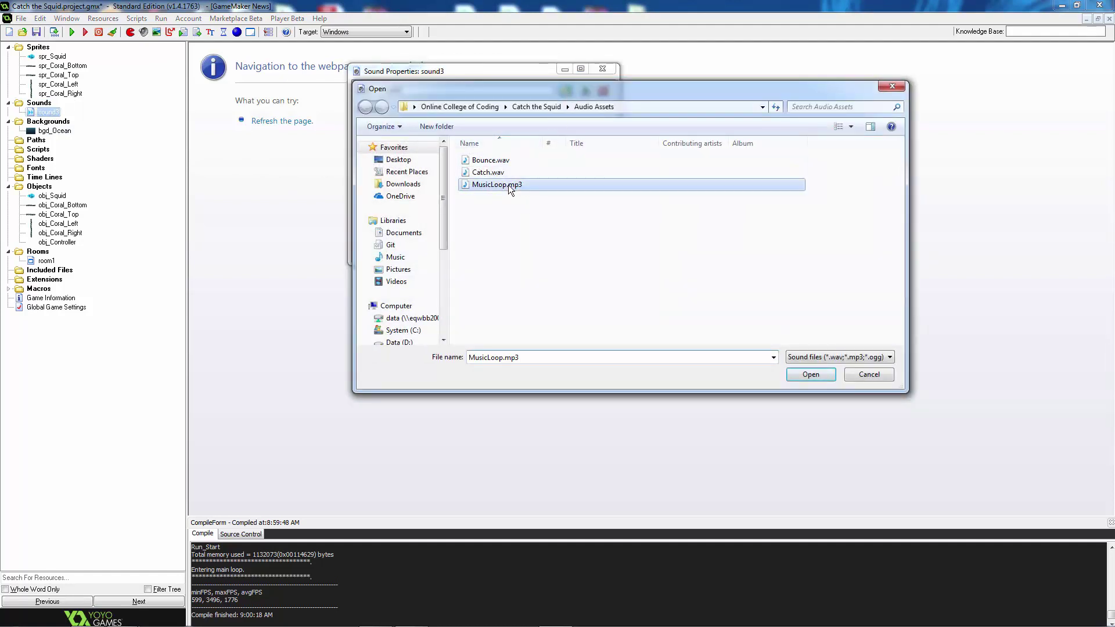
left_click(811, 375)
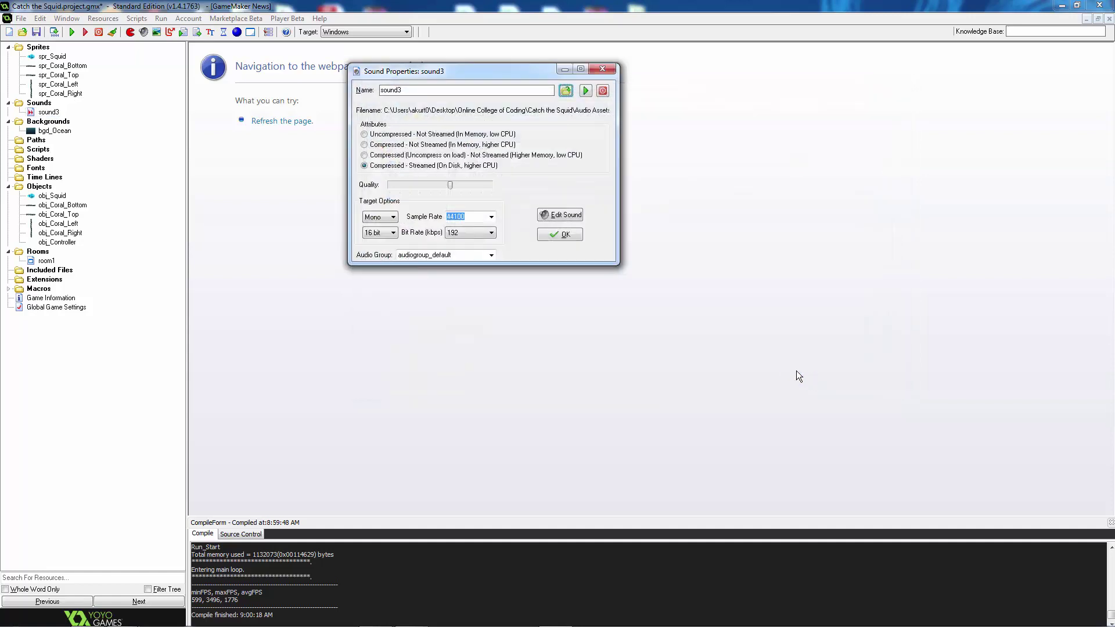
left_click_drag(552, 91, 340, 93)
type("snd_Music")
left_click(340, 93)
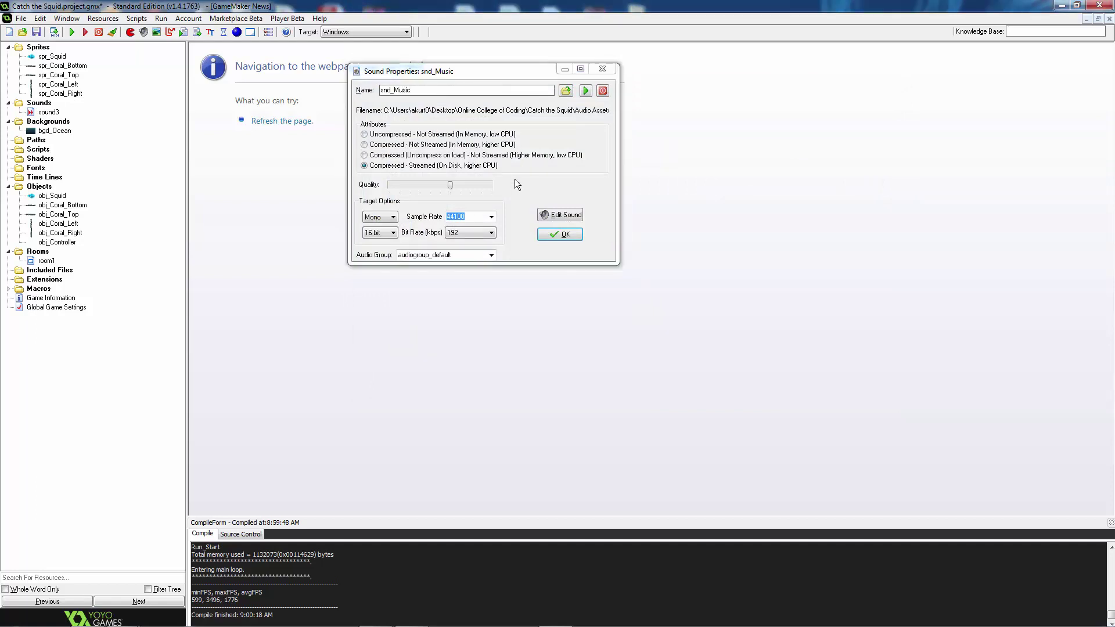
left_click(559, 234)
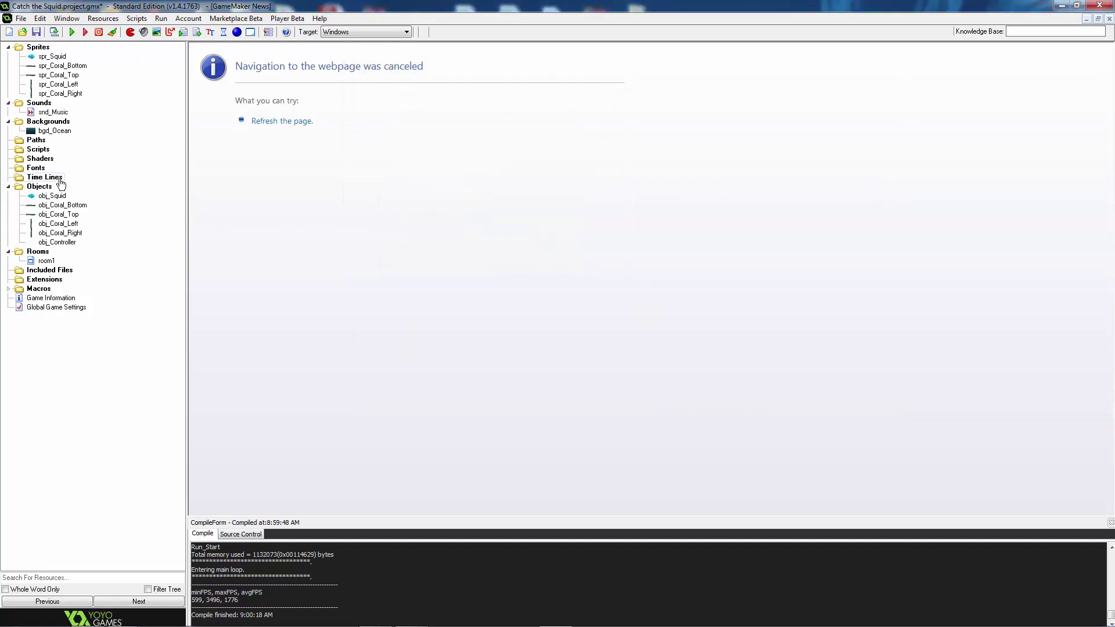
Create a sound named snd_Catch from Catch.wav in the Audio Assets folder
left_click(130, 33)
type("snd_")
left_click(565, 91)
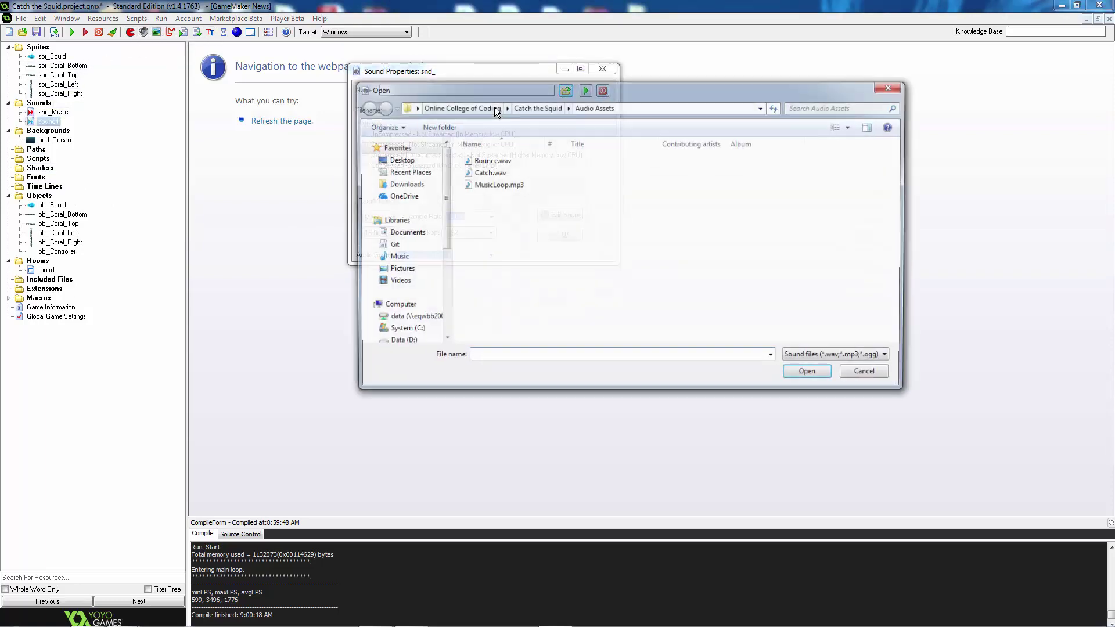
left_click(492, 172)
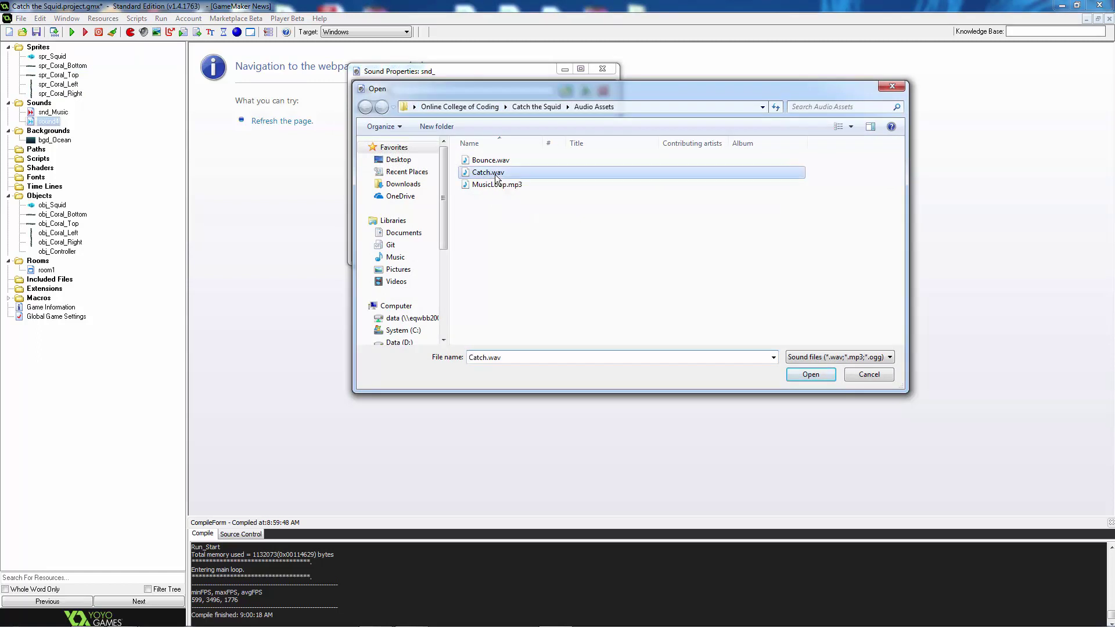
left_click(809, 375)
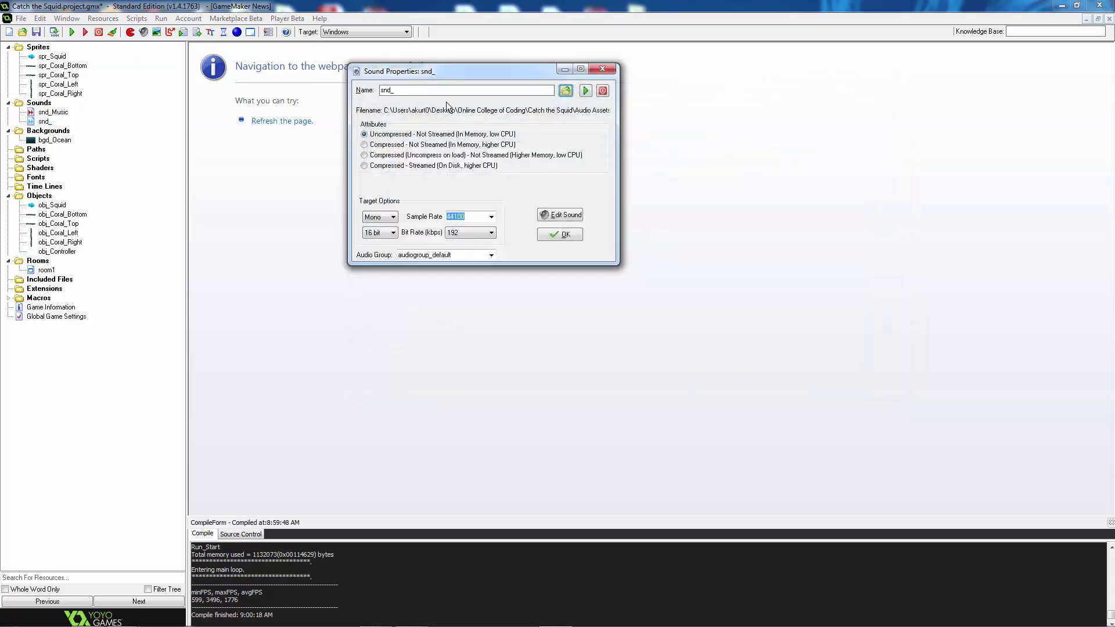
type("Catch")
left_click(560, 234)
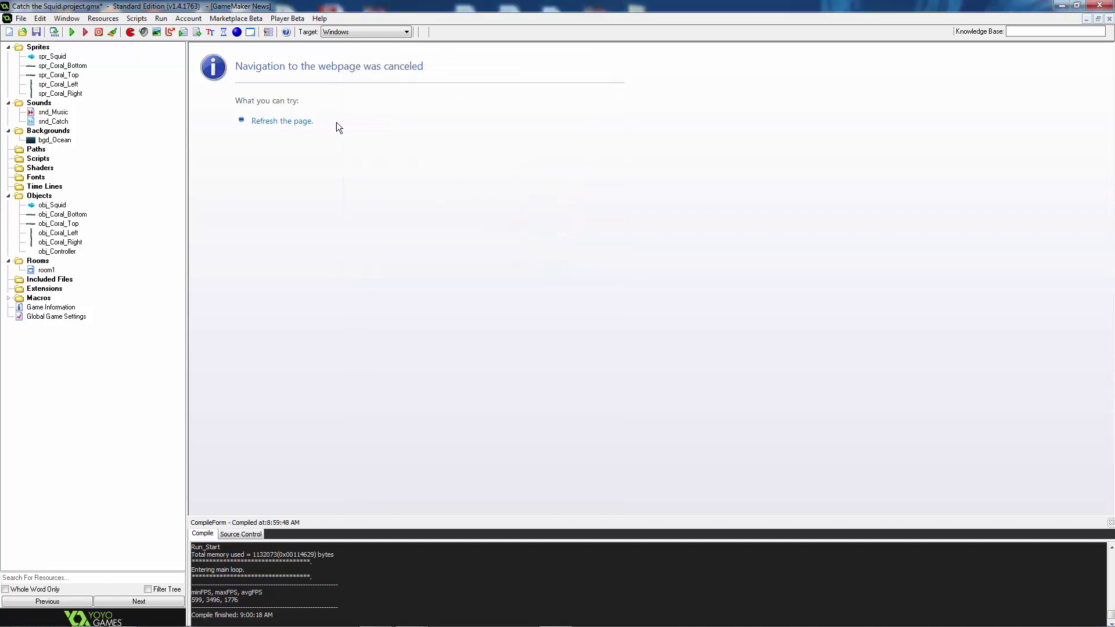
Create a sound named snd_Bounce from Bounce.wav in the Audio Assets folder
left_click(144, 31)
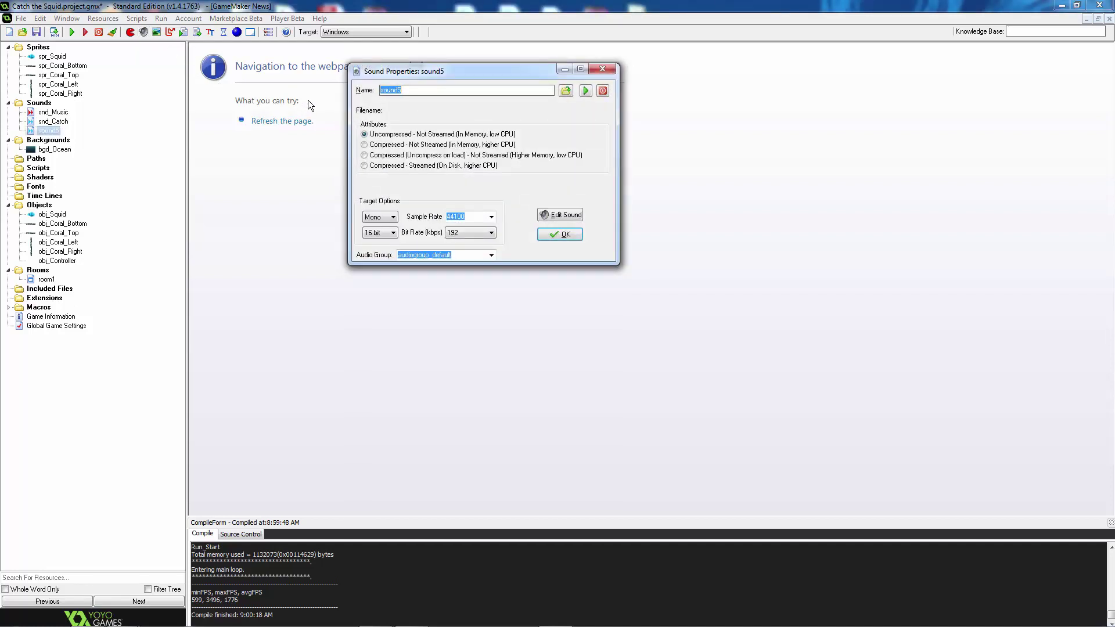
type("s")
left_click(565, 90)
left_click(499, 160)
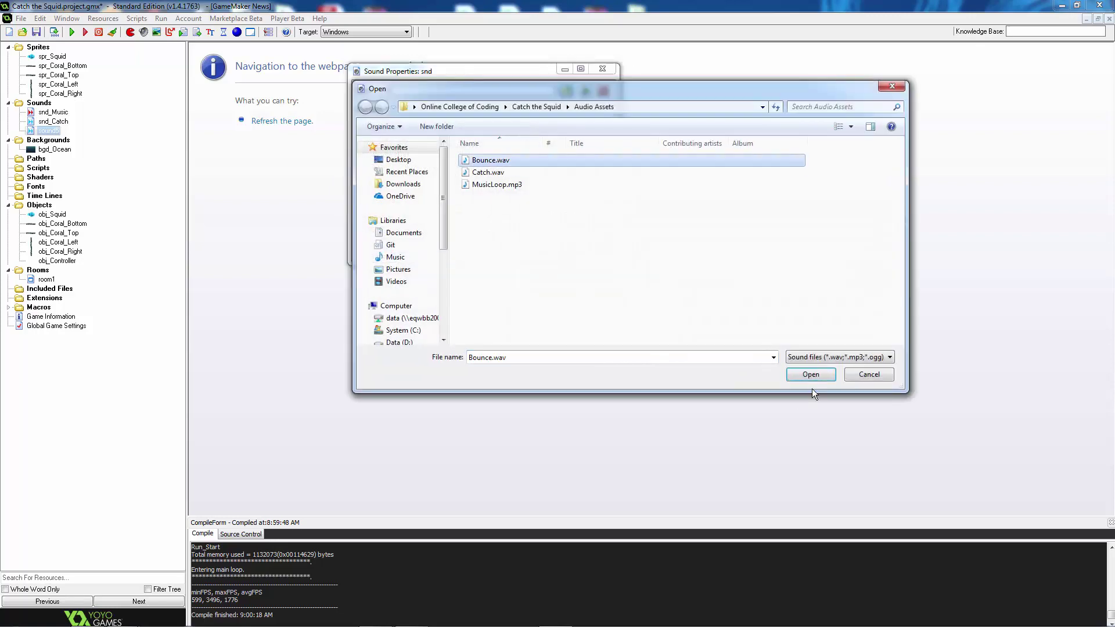
left_click(779, 378)
left_click(411, 91)
type("_")
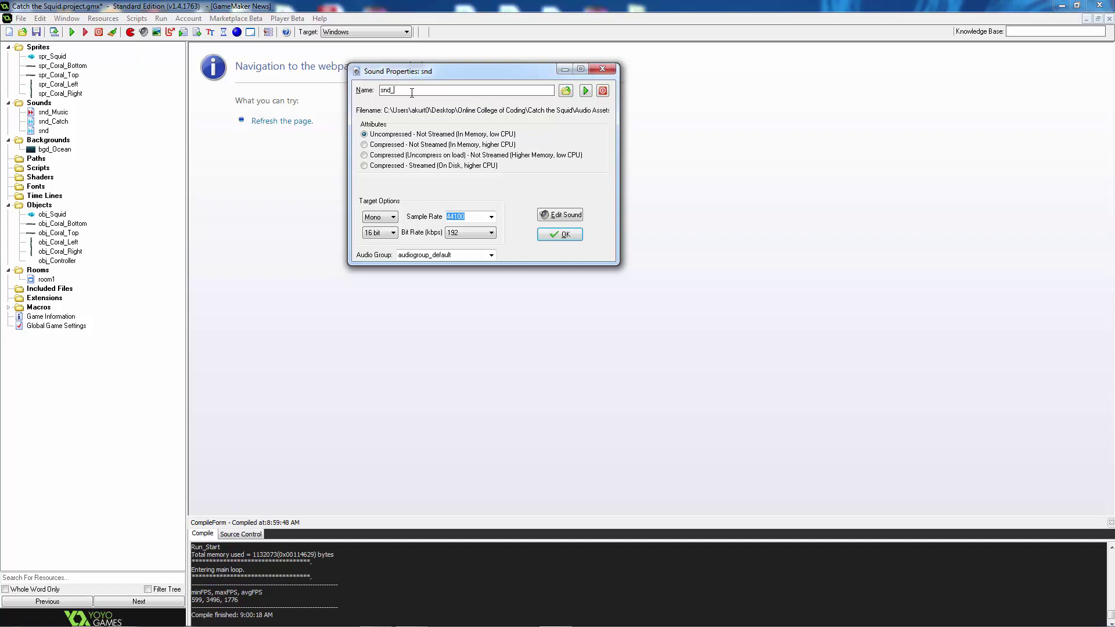
type("bounce")
left_click(400, 91)
key("BackSpace")
type("B")
left_click(567, 235)
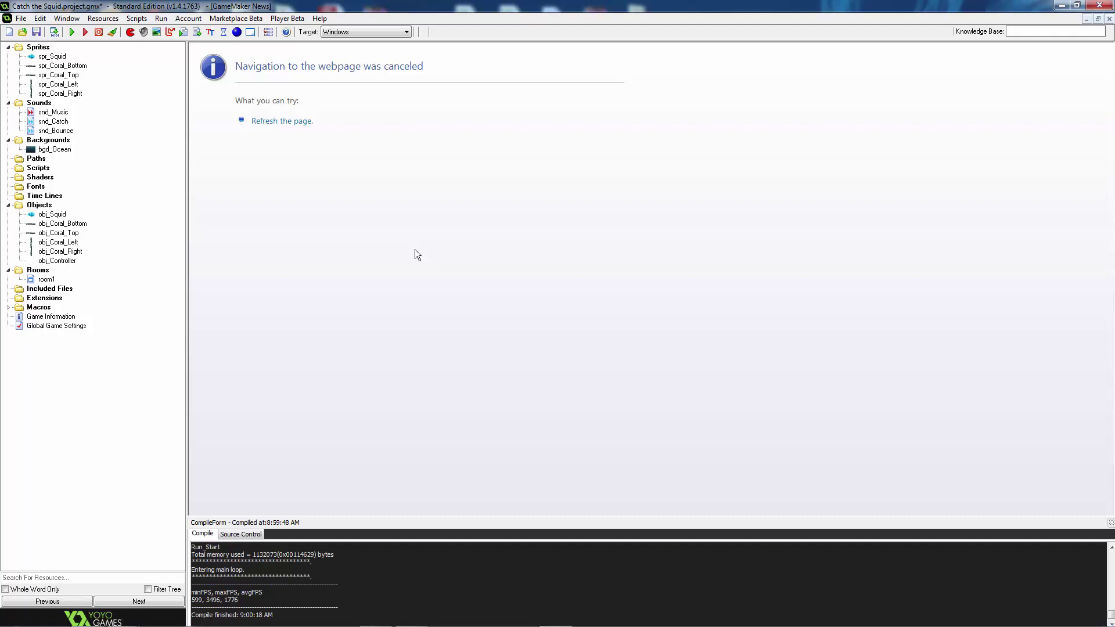
Add a Play Sound action for snd_Music with loop set to true to obj_Squid's Create event
double_click(32, 217)
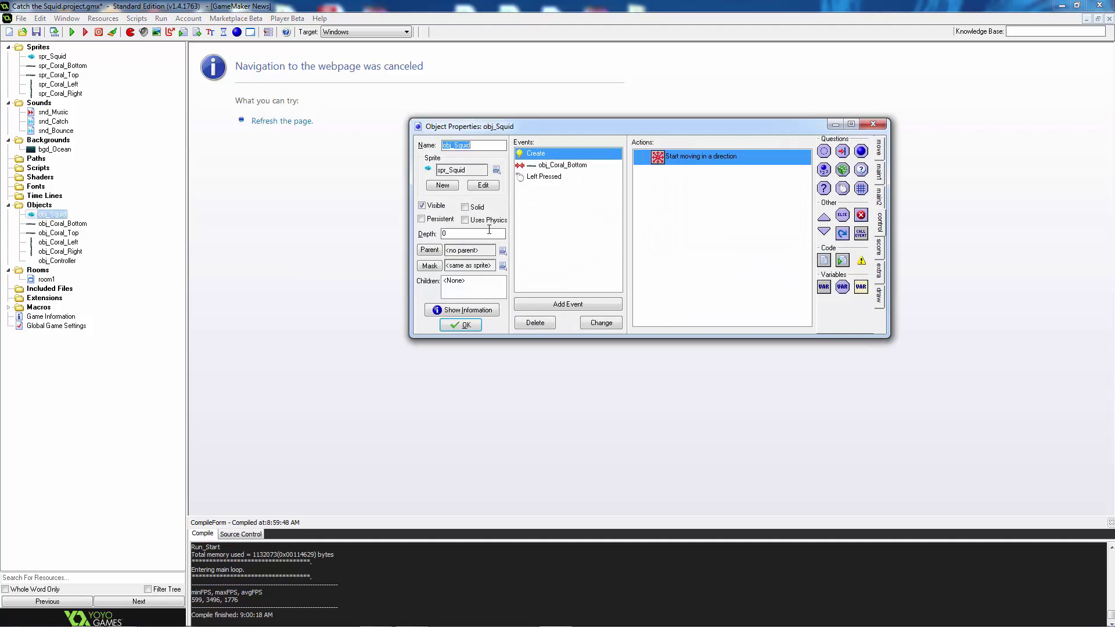
mouse_move(664, 167)
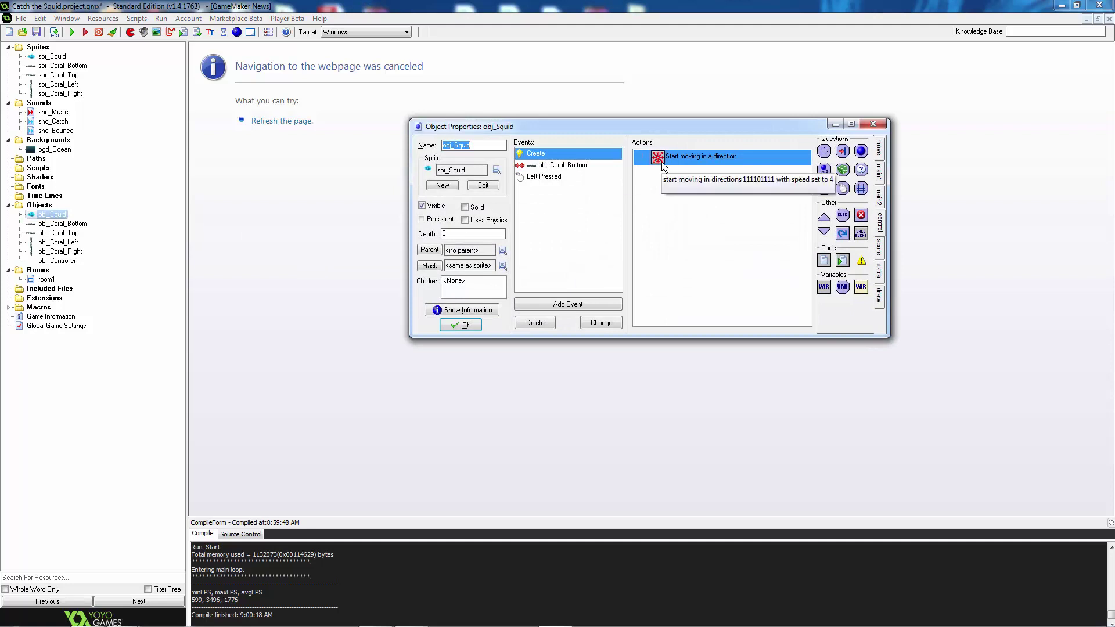
left_click(879, 180)
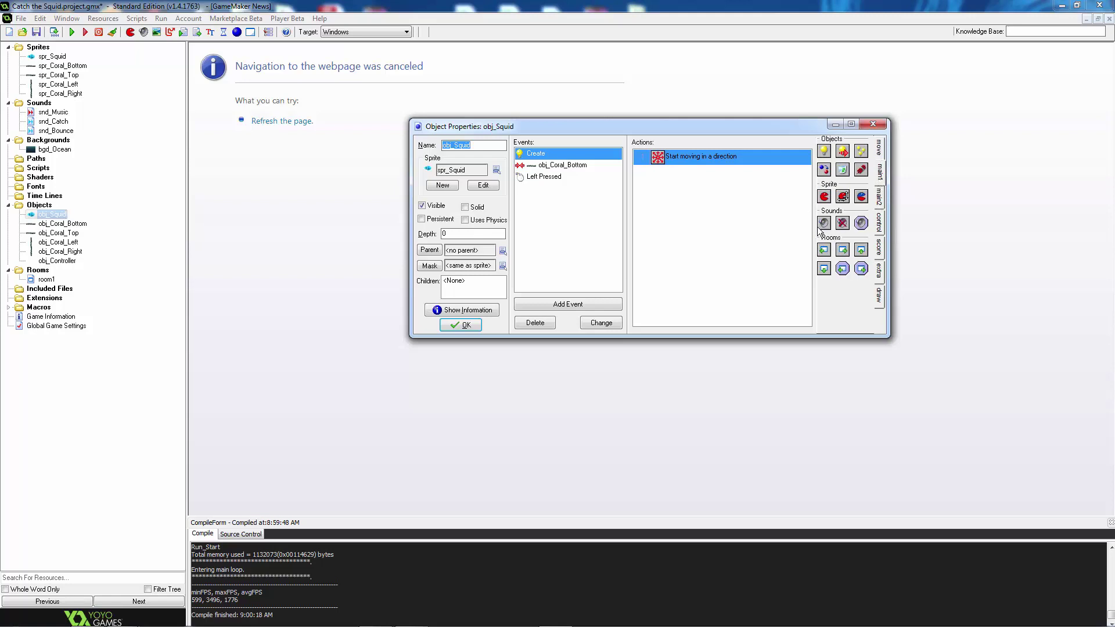
left_click_drag(825, 226, 727, 229)
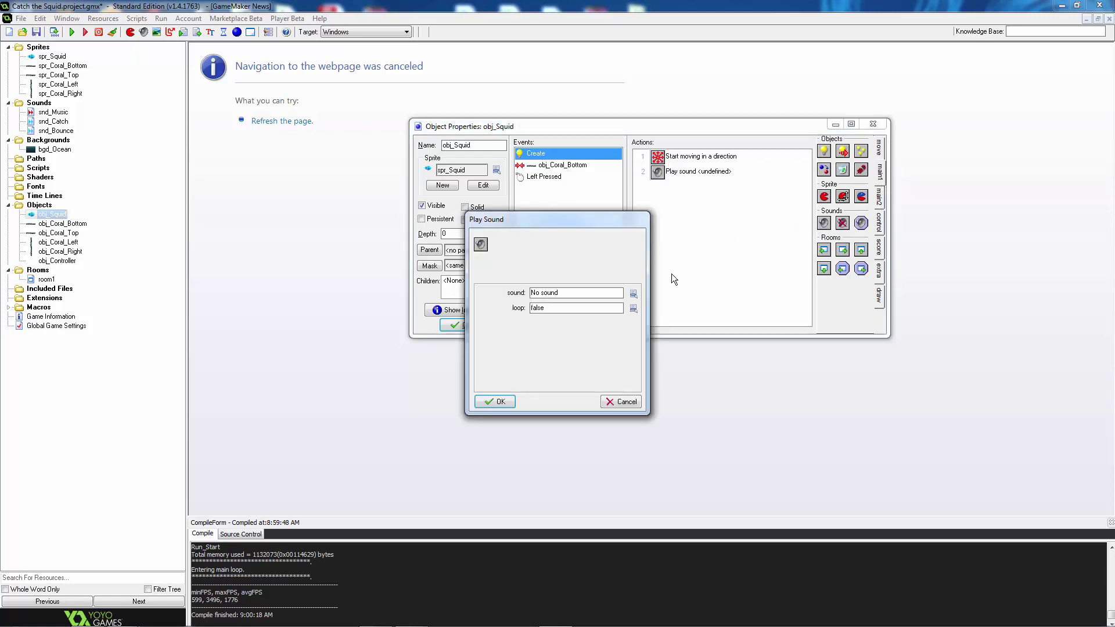
left_click(633, 295)
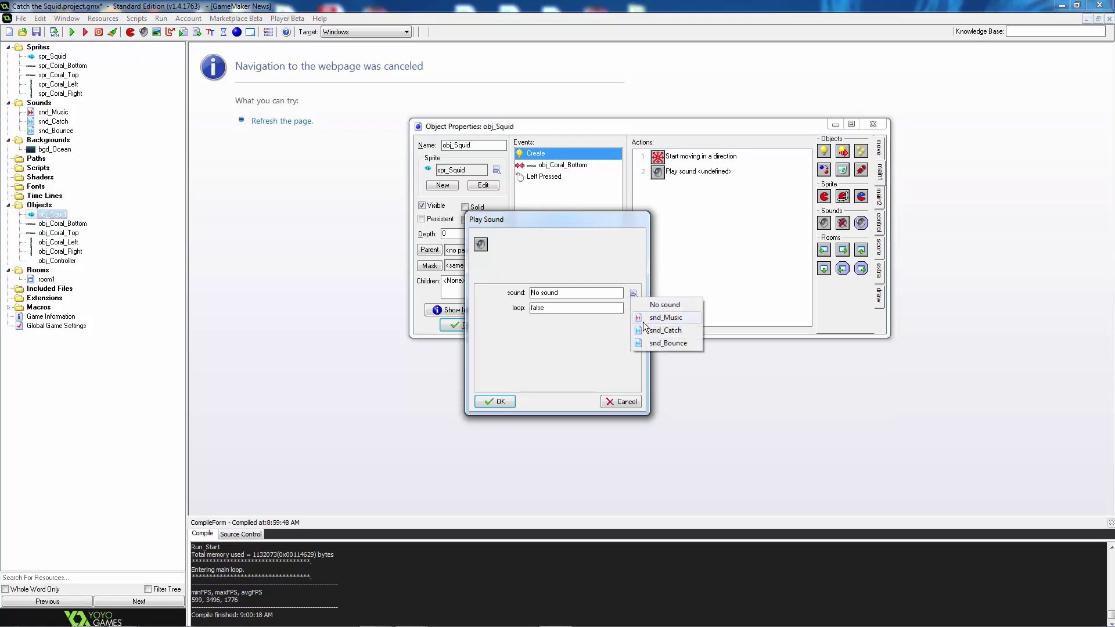
left_click(644, 319)
left_click(633, 310)
left_click(640, 332)
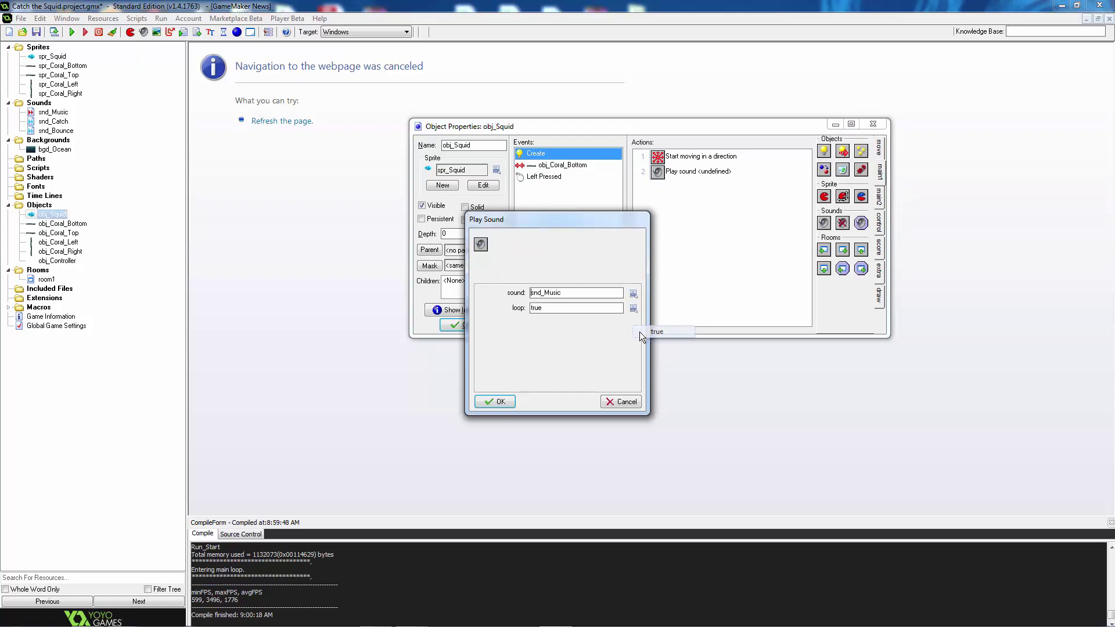
left_click(488, 401)
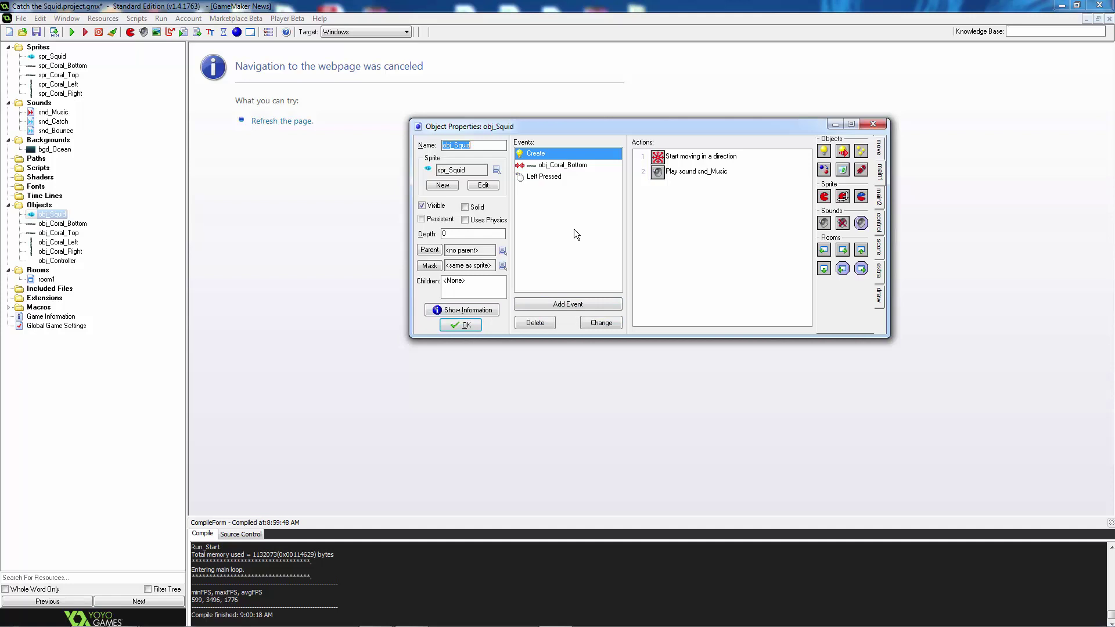
Add a non-looping Play Sound action for snd_Bounce to obj_Squid's collision event with obj_Coral_Bottom
left_click(572, 165)
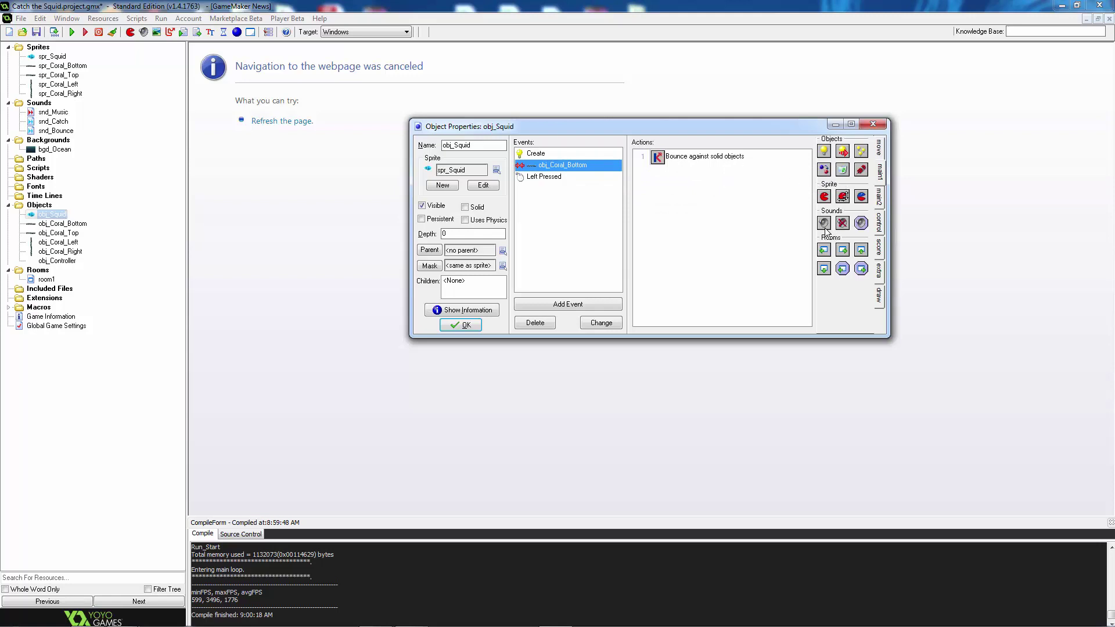
left_click_drag(825, 231, 701, 245)
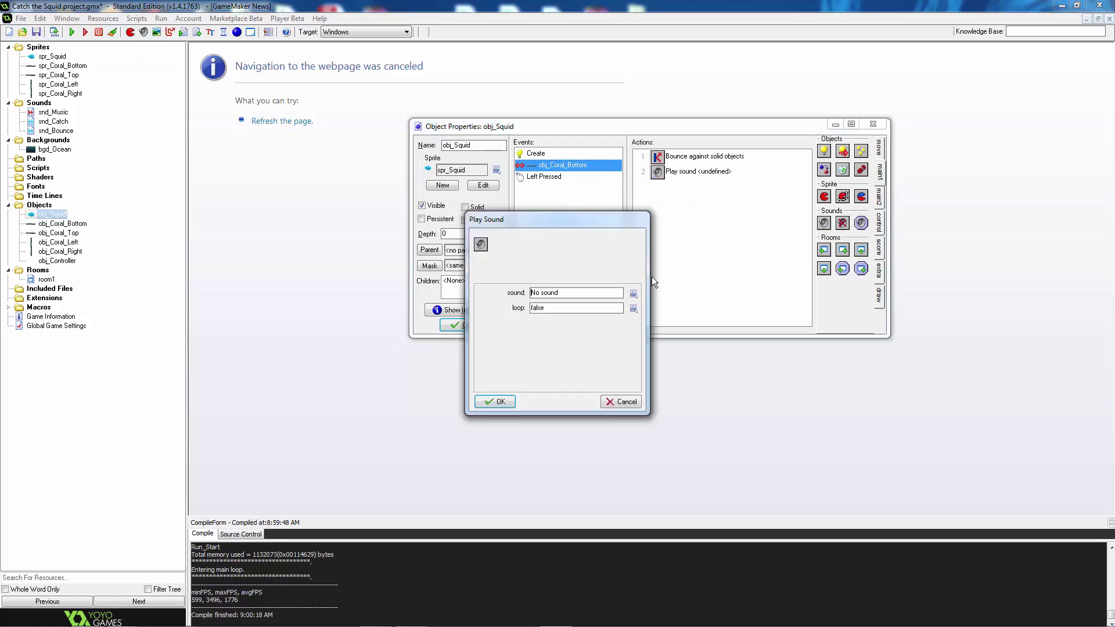
left_click(635, 294)
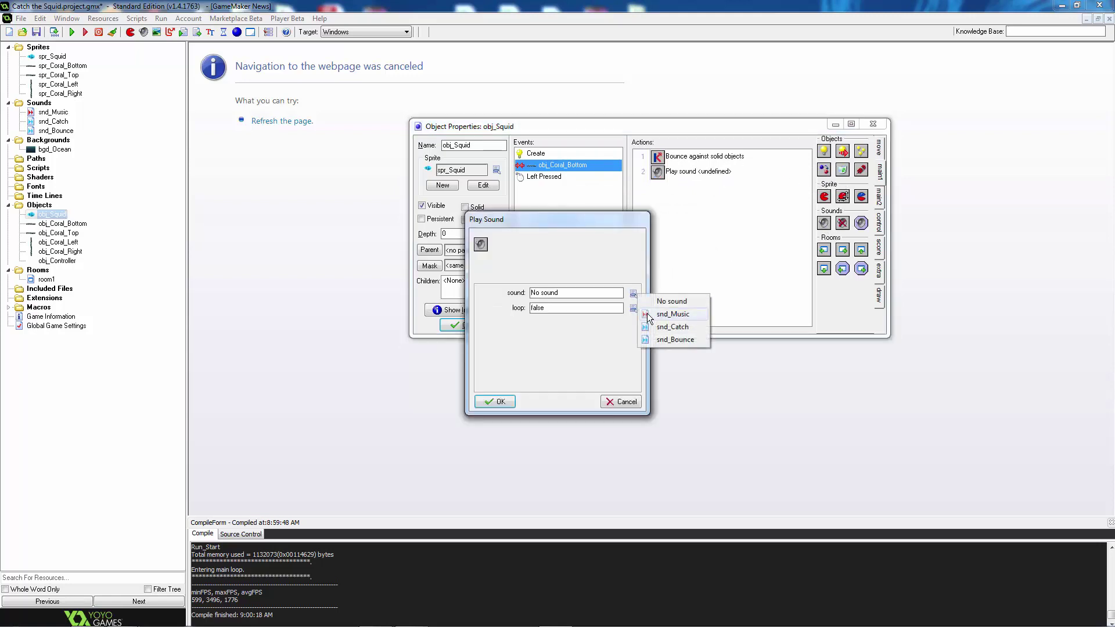
left_click(659, 341)
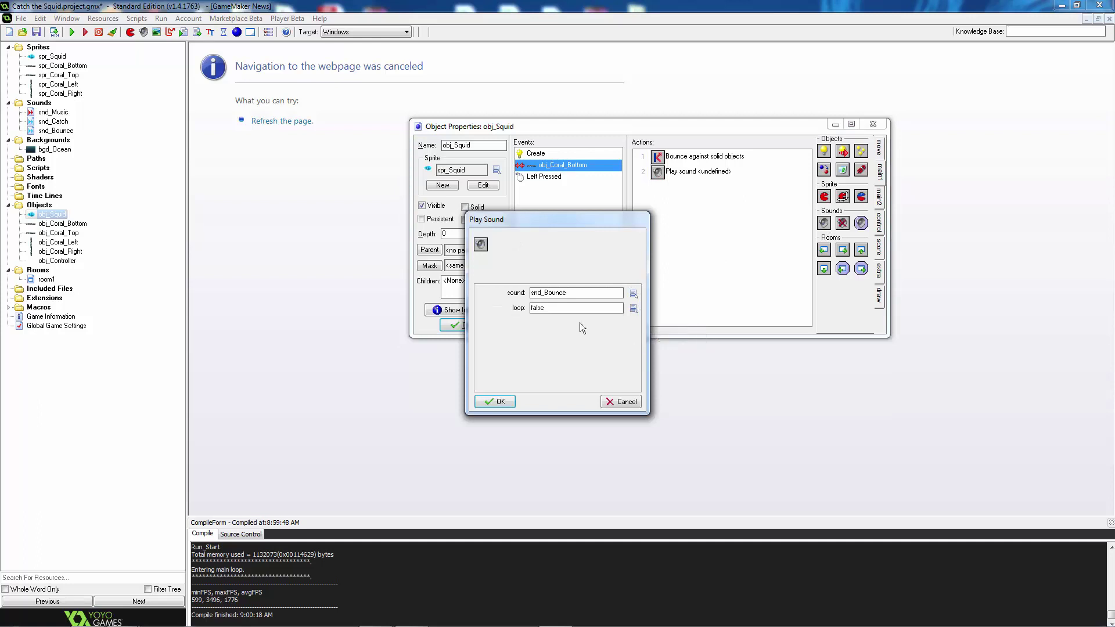
left_click(492, 401)
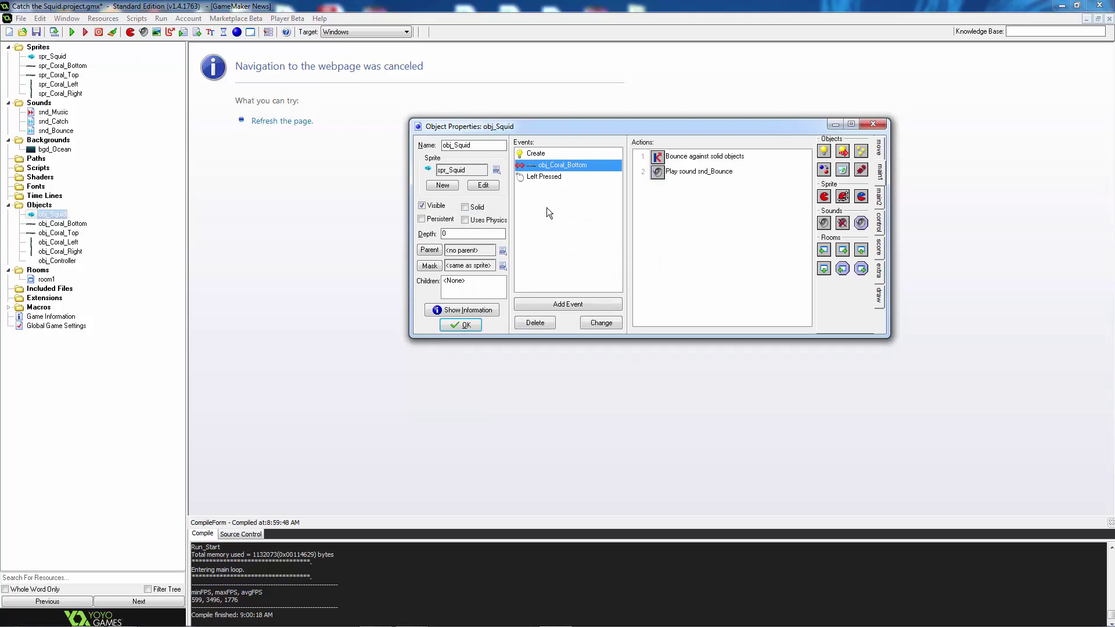
Add a non-looping Play Sound action for snd_Catch to obj_Squid's Left Pressed event
left_click(546, 176)
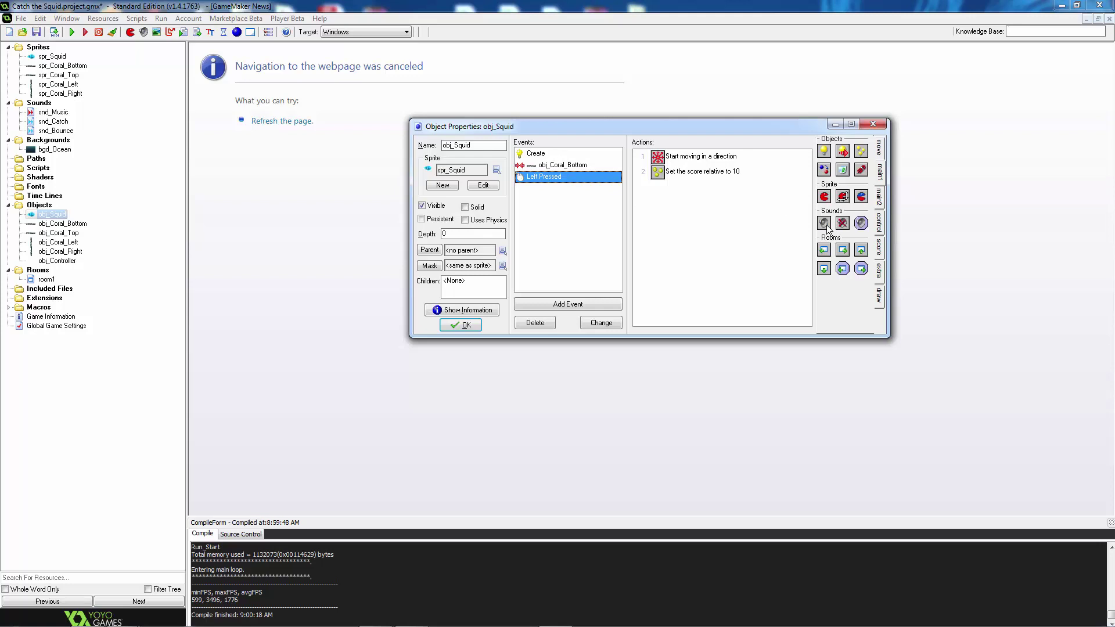
left_click_drag(828, 228, 726, 250)
left_click(633, 309)
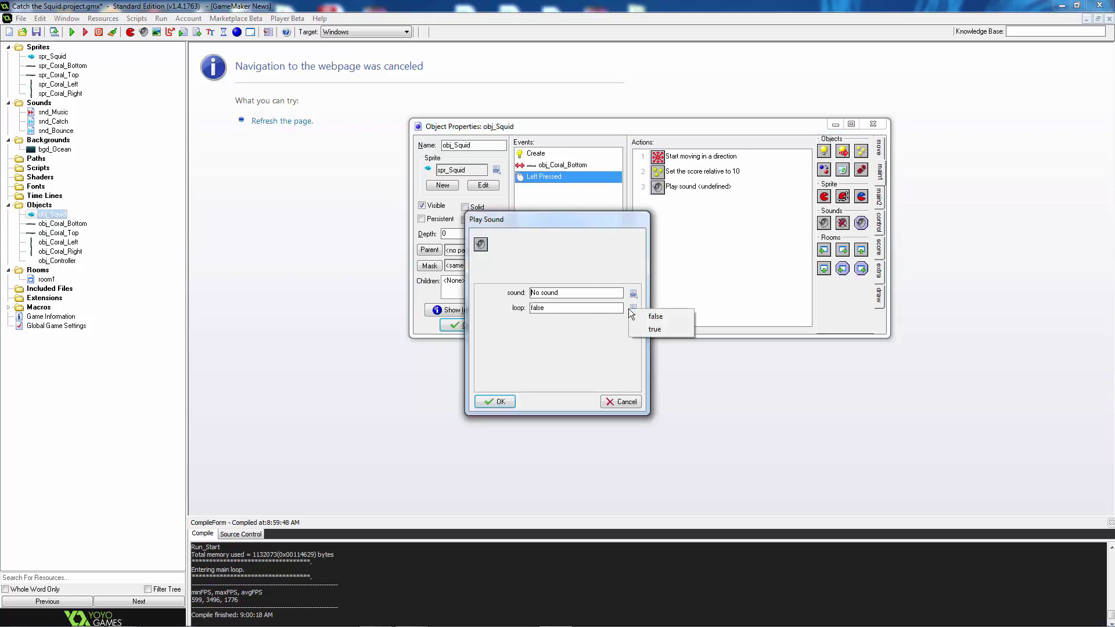
left_click(634, 295)
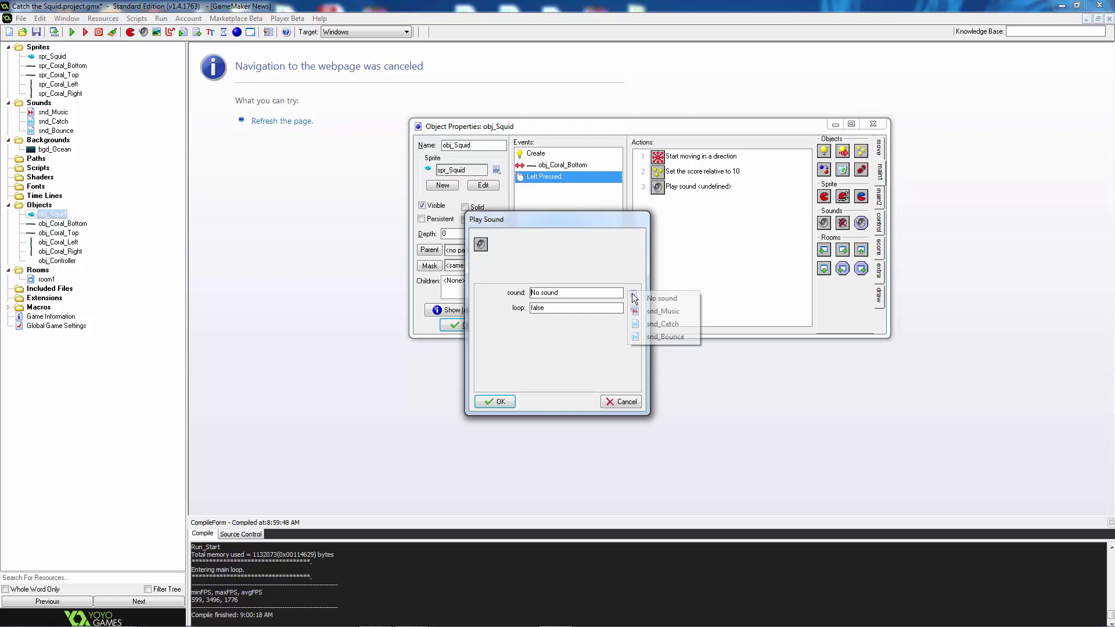
left_click(663, 324)
left_click(498, 400)
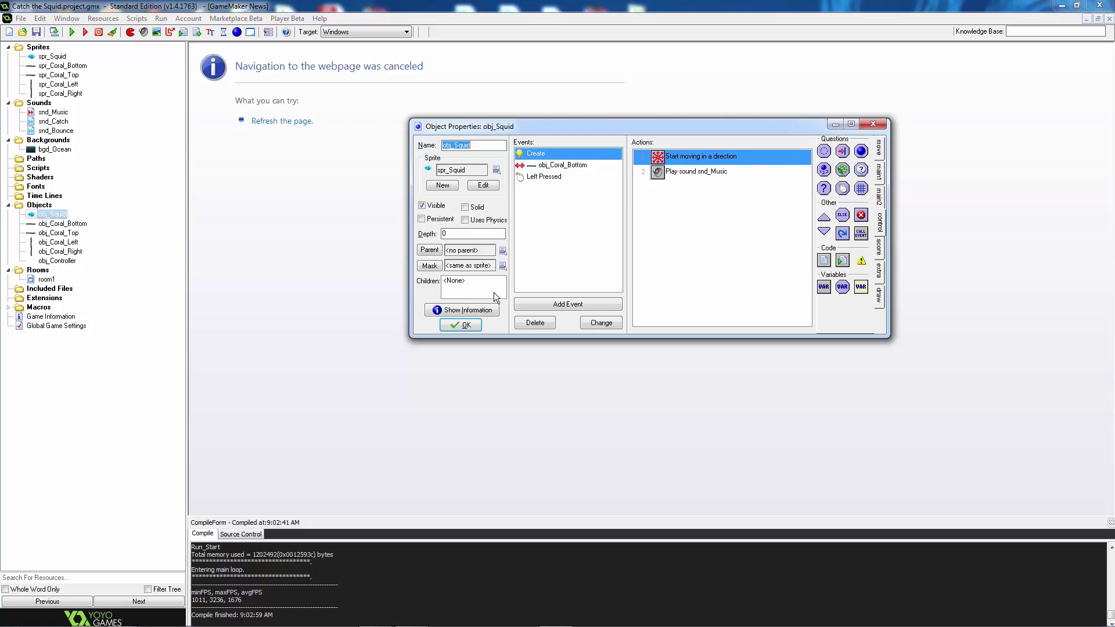
Add a Step event to obj_Squid that executes the code "image_angle = direction;" and save the object
left_click(543, 303)
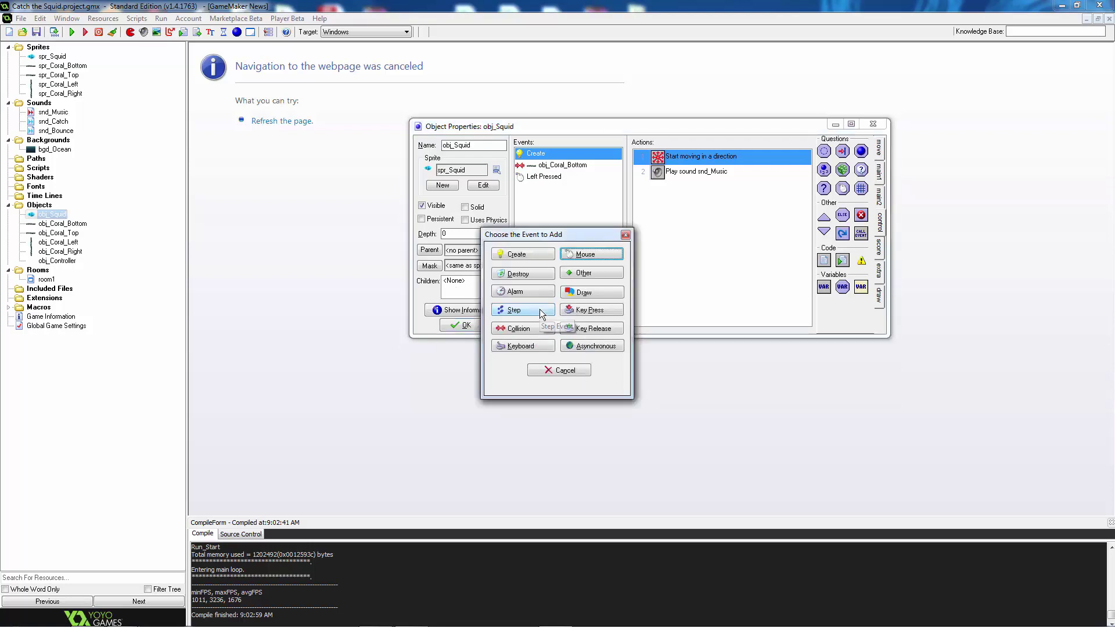
left_click(539, 309)
left_click(552, 316)
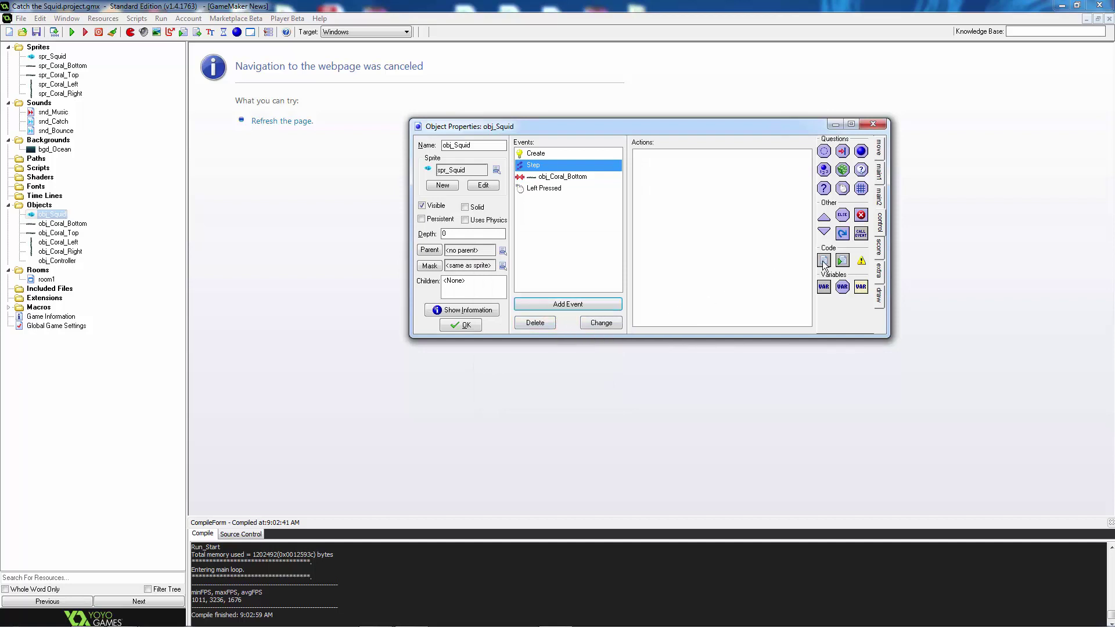
left_click_drag(824, 263, 740, 255)
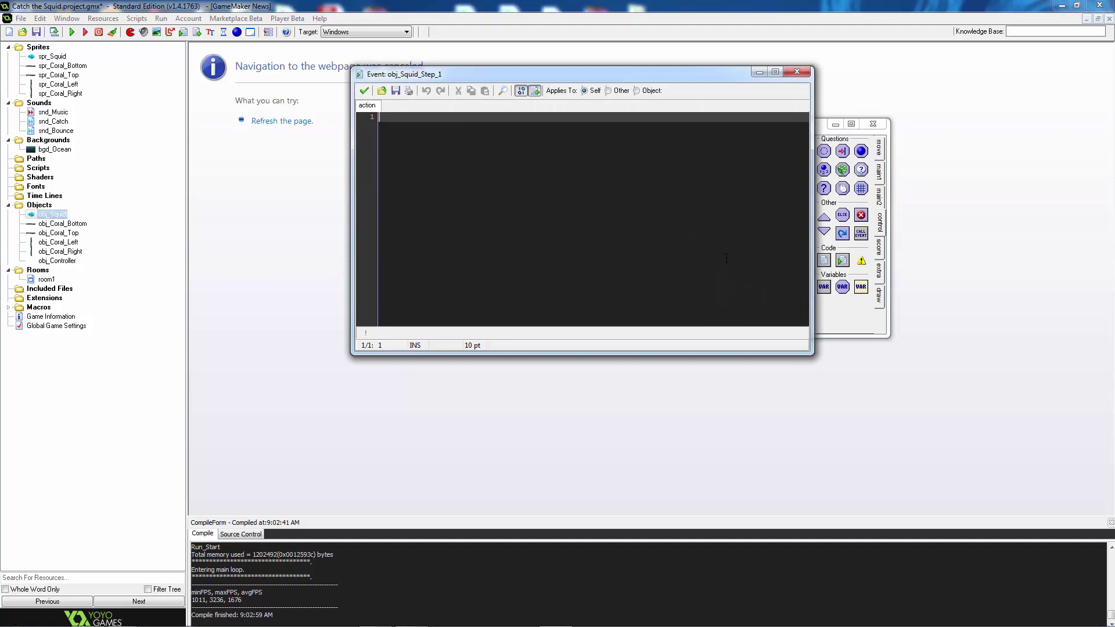
type("image_")
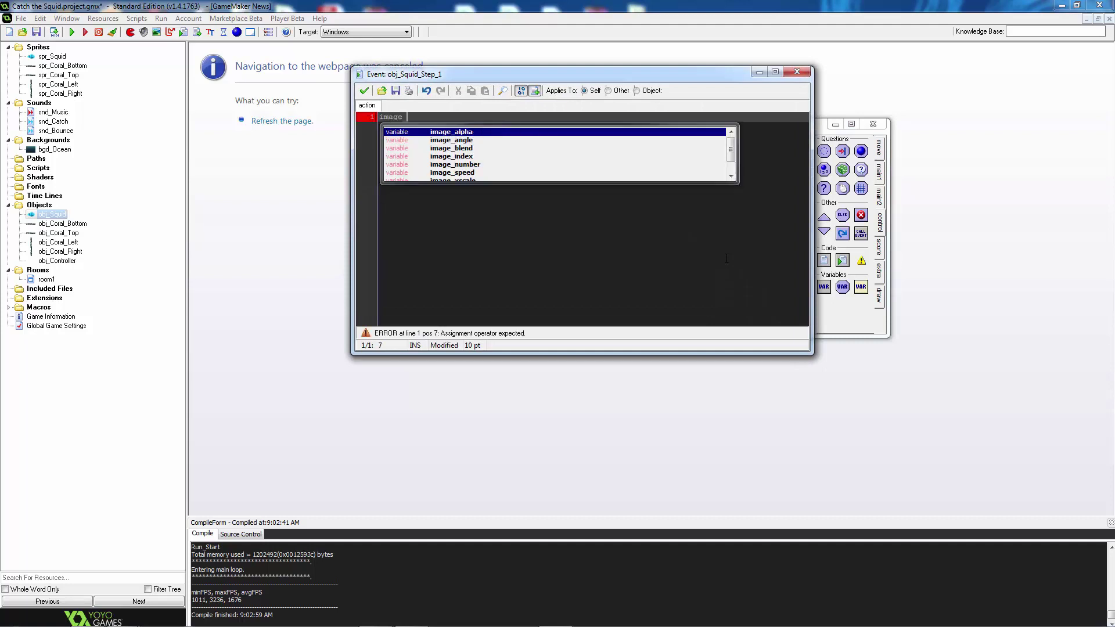
type("angle = d")
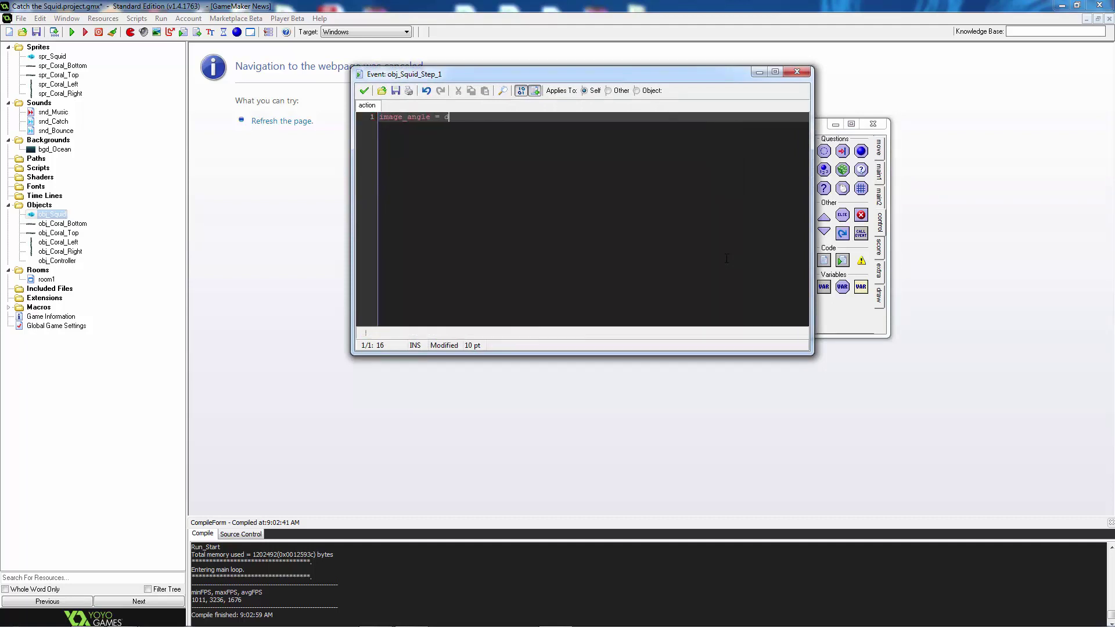
type("irection;")
left_click(364, 91)
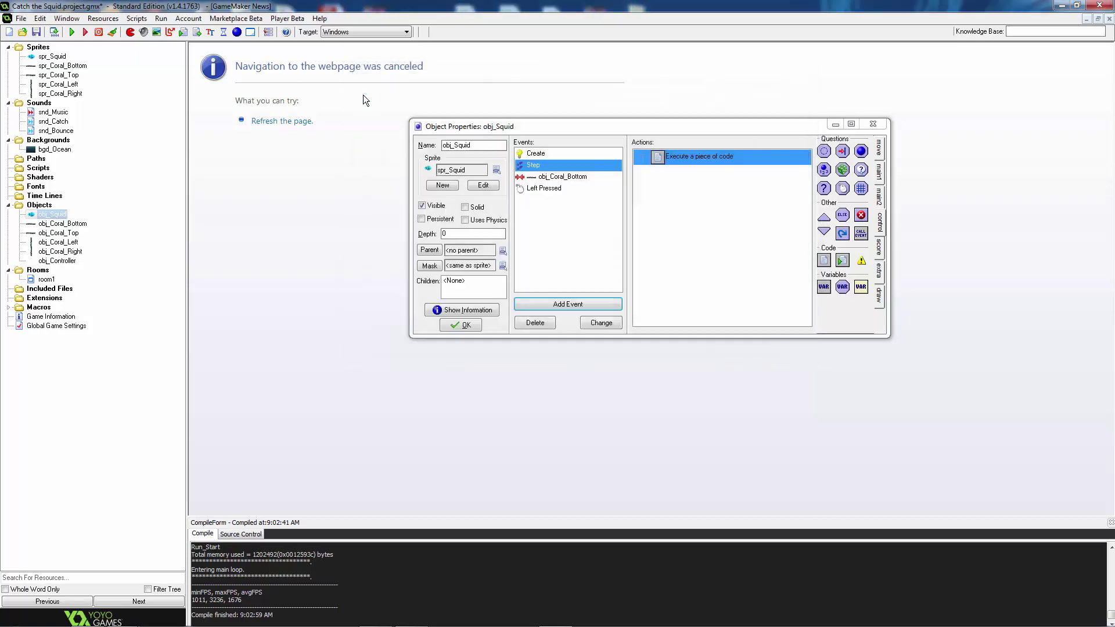
left_click(463, 326)
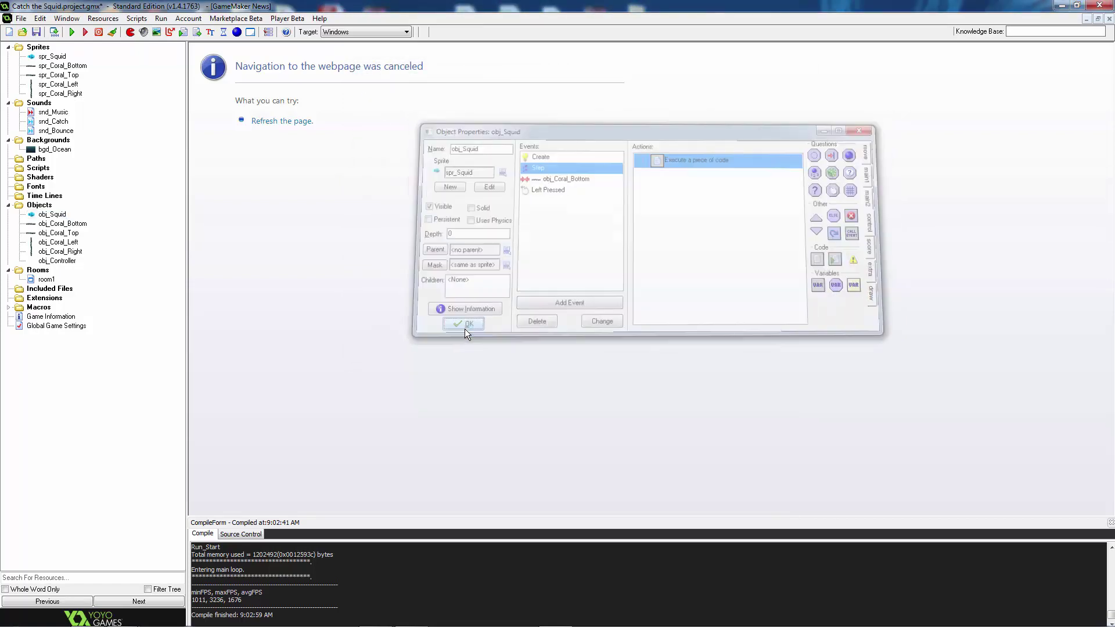
Run the game and catch the moving squid repeatedly to test its rotation, bouncing, sounds and scoring
left_click(72, 33)
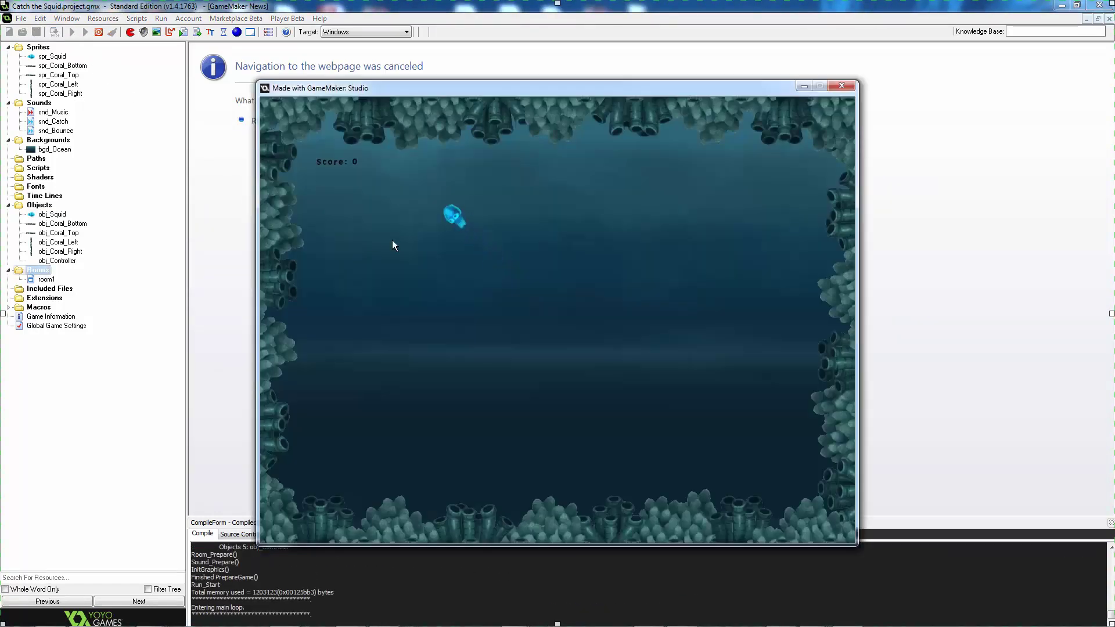
left_click(420, 190)
left_click(456, 226)
left_click(435, 335)
left_click(494, 394)
left_click(550, 390)
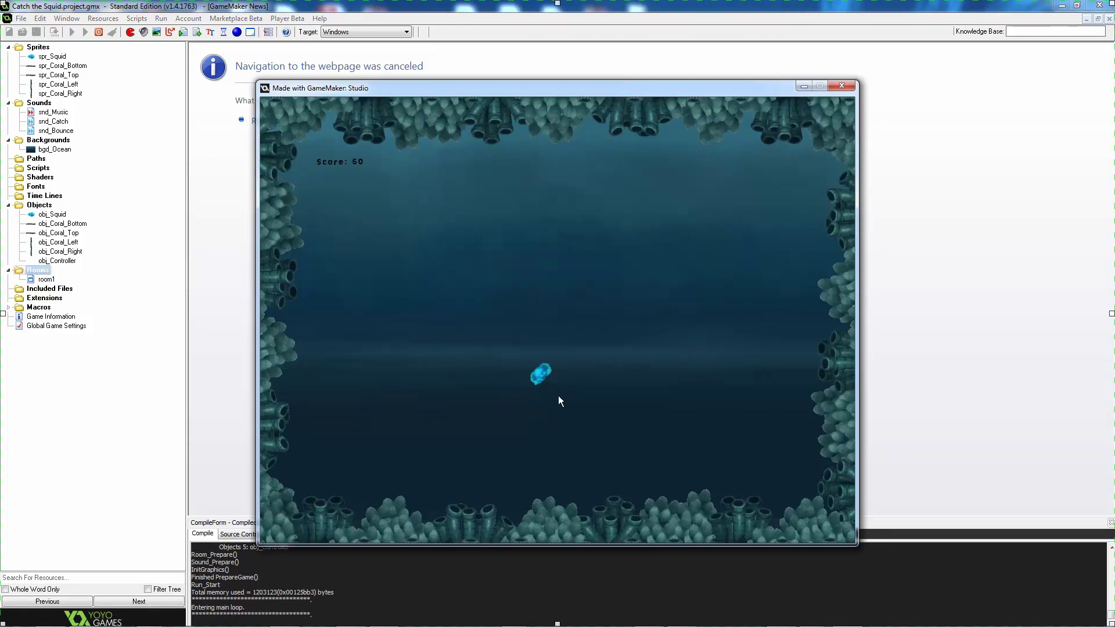
left_click(512, 348)
left_click(556, 386)
left_click(469, 461)
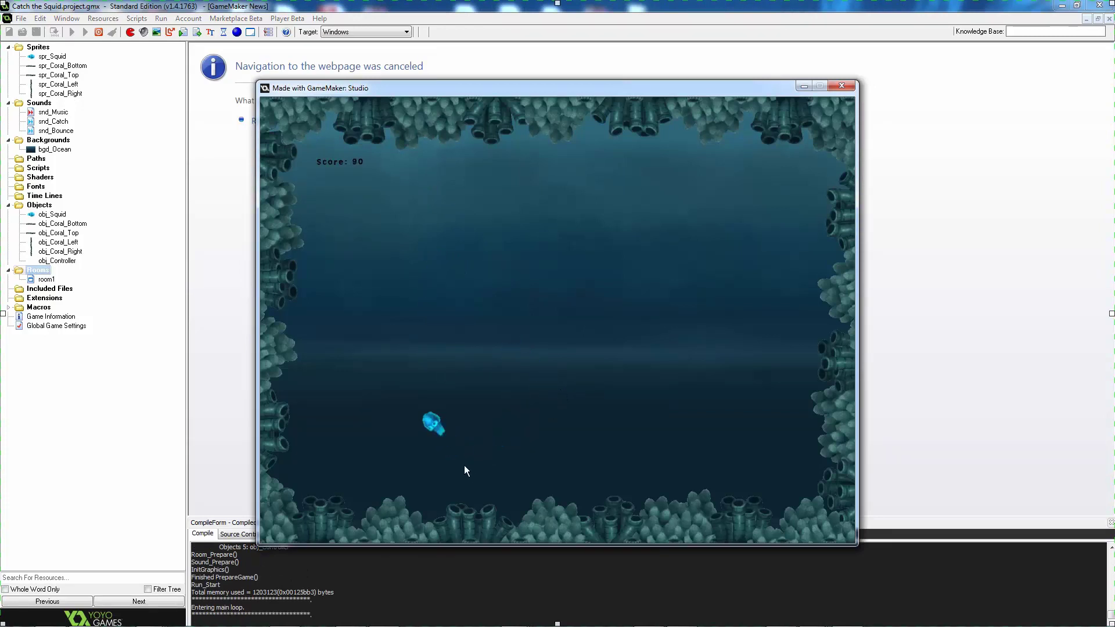
left_click(419, 406)
left_click(480, 466)
left_click(413, 417)
left_click(410, 460)
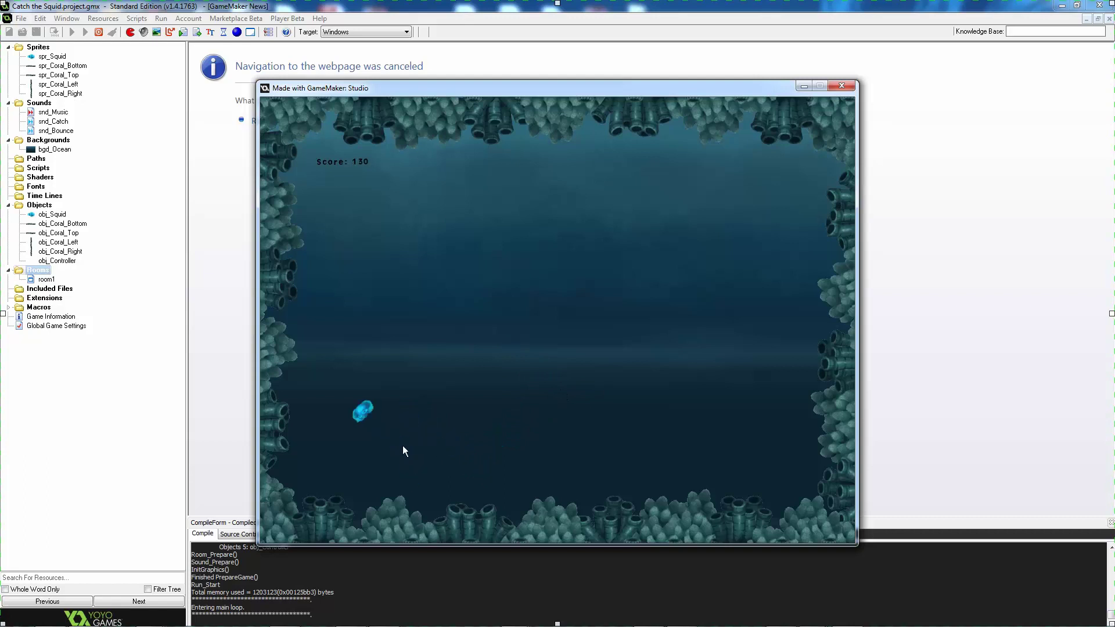
left_click(344, 393)
left_click(412, 302)
left_click(479, 365)
left_click(393, 268)
left_click(391, 346)
left_click(395, 220)
left_click(395, 227)
left_click(395, 378)
left_click(364, 452)
left_click(556, 299)
left_click(554, 405)
left_click(603, 237)
left_click(420, 276)
left_click(421, 313)
left_click(692, 295)
left_click(606, 300)
left_click(537, 299)
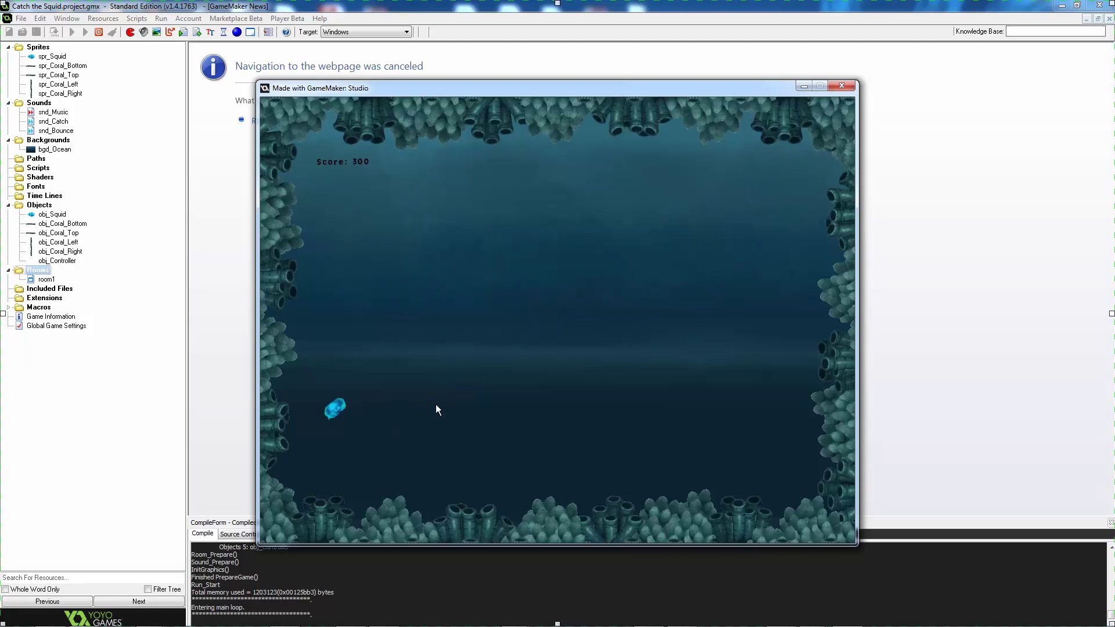